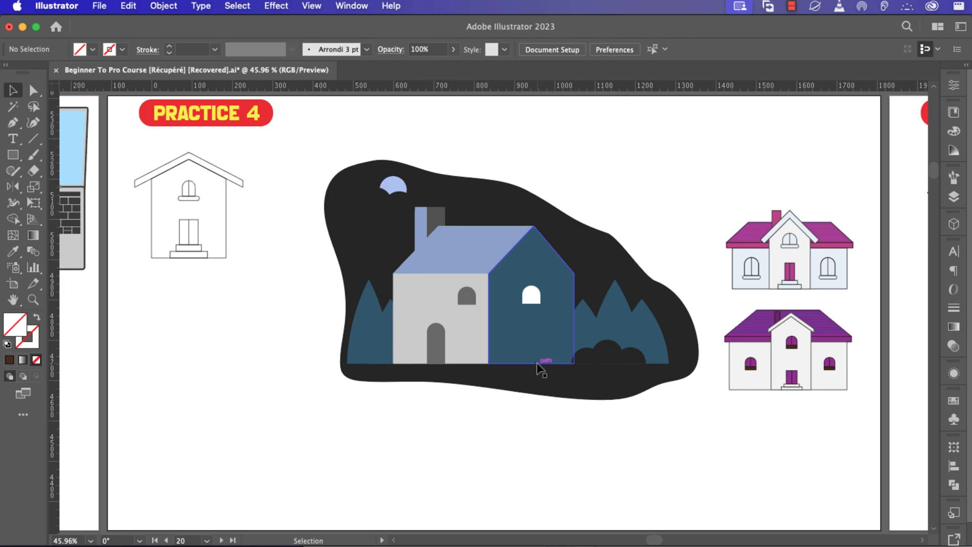
# Scale down the night-scene house group and move it to the artboard's lower-left corner.
pyautogui.click(518, 341)
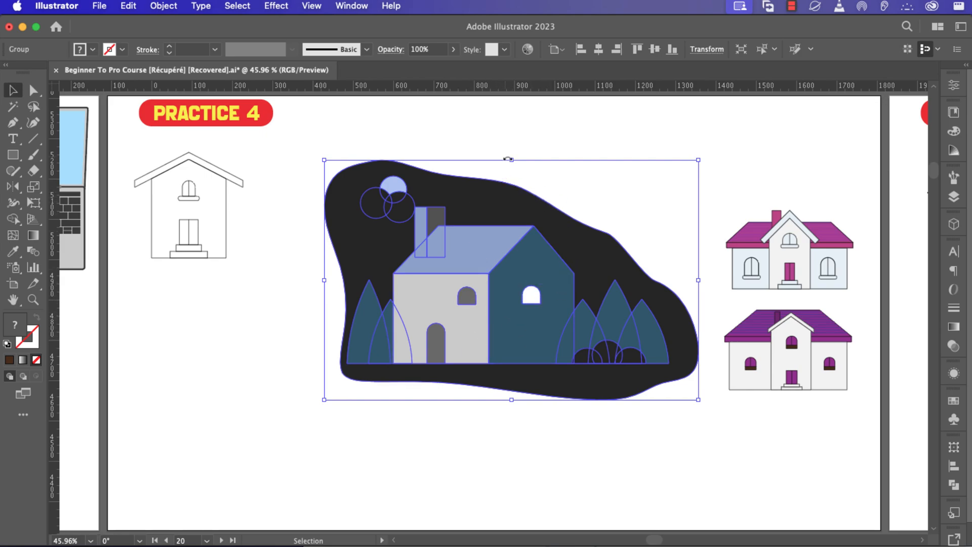
pyautogui.moveTo(510, 160); pyautogui.dragTo(506, 233)
pyautogui.moveTo(498, 320); pyautogui.dragTo(244, 440)
pyautogui.click(436, 321)
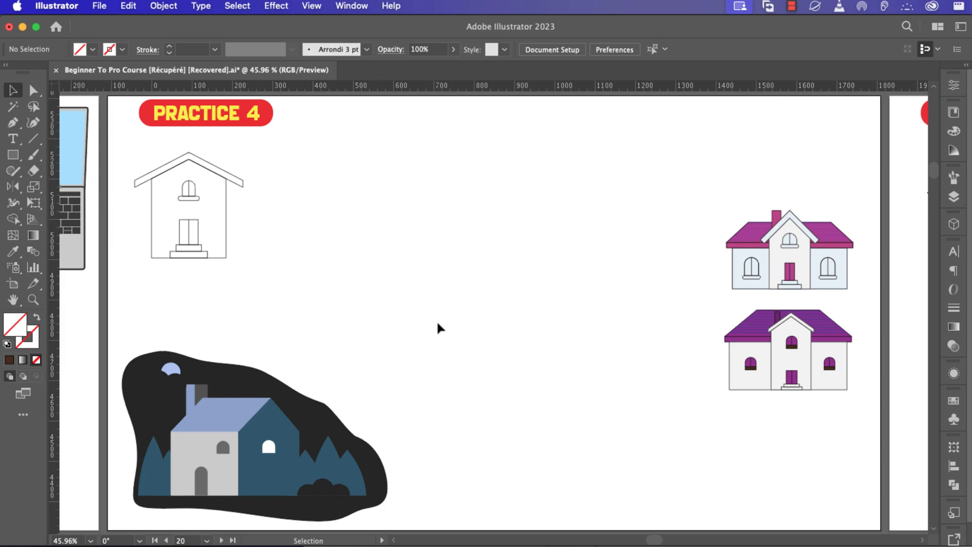
pyautogui.press('m')
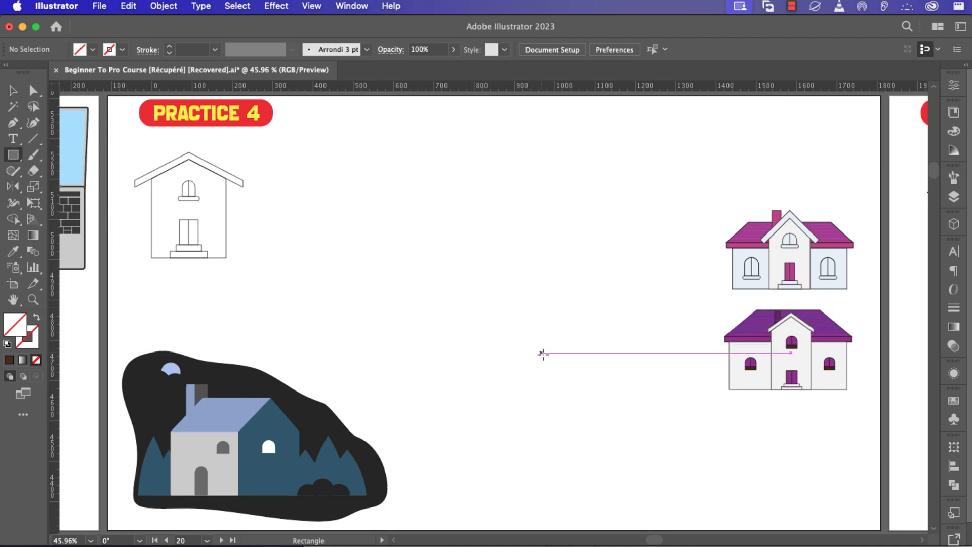
# Draw a square near the artboard centre with a white fill and no outline.
pyautogui.moveTo(546, 353)
pyautogui.mouseDown()
pyautogui.moveTo(405, 282)
pyautogui.moveTo(400, 230)
pyautogui.moveTo(416, 224)
pyautogui.moveTo(418, 242)
pyautogui.moveTo(417, 234)
pyautogui.mouseUp()
pyautogui.moveTo(481, 291); pyautogui.dragTo(446, 316)
pyautogui.click(122, 49)
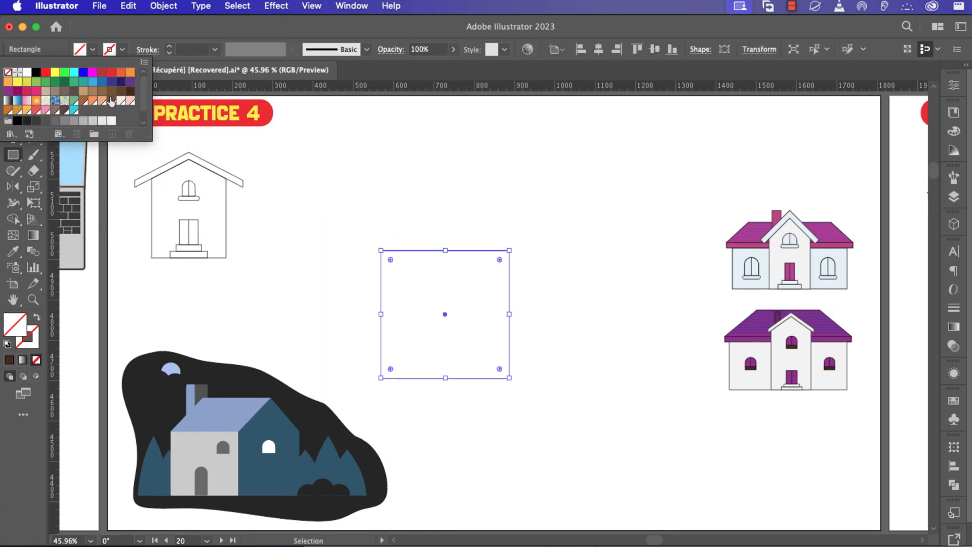
pyautogui.click(112, 123)
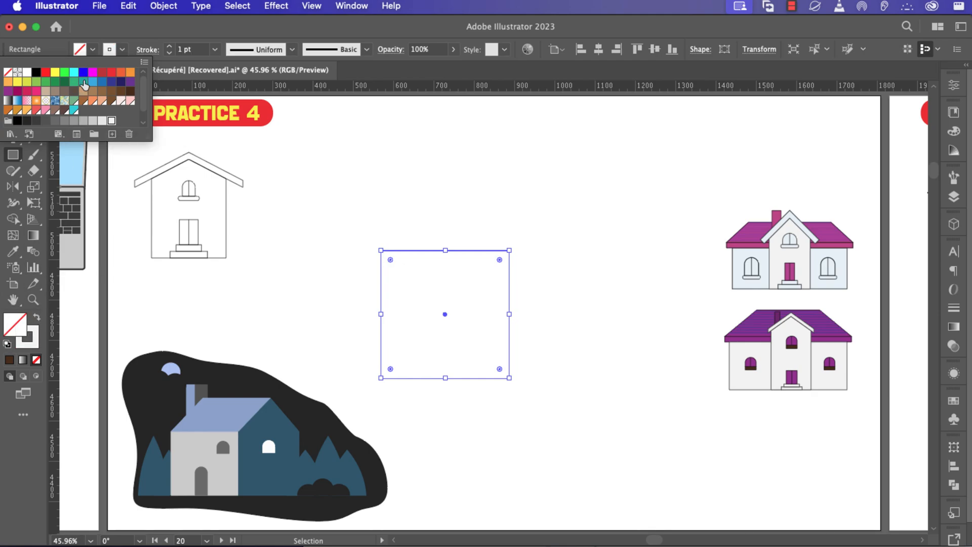
pyautogui.click(37, 320)
pyautogui.click(36, 320)
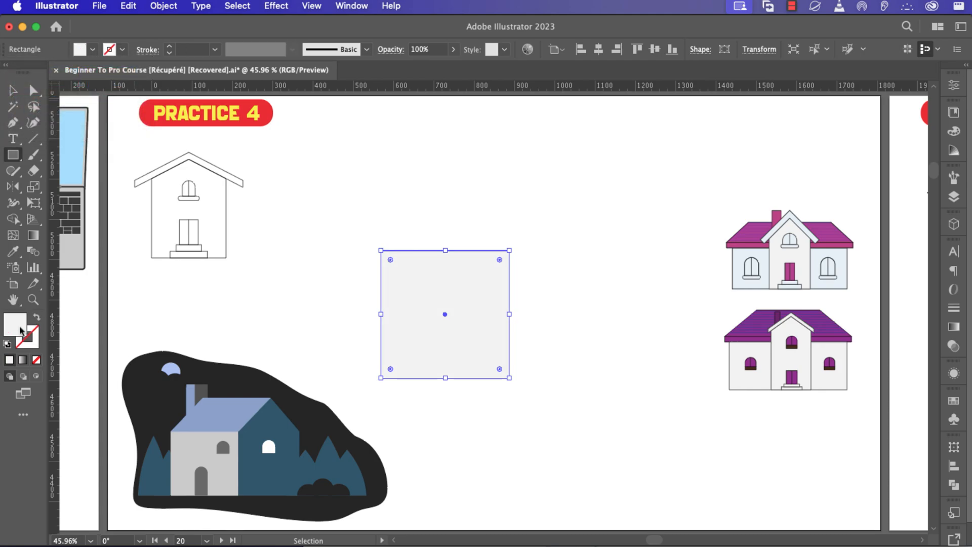
# Change the square's fill to pale grey-blue D6E6EA in the Color Picker.
pyautogui.doubleClick(16, 324)
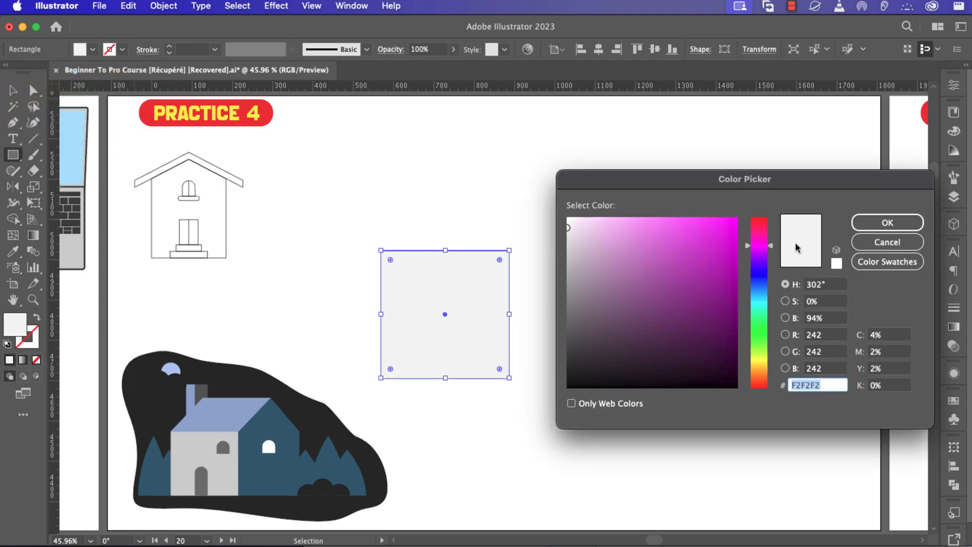
pyautogui.moveTo(765, 267); pyautogui.dragTo(762, 299)
pyautogui.moveTo(568, 228); pyautogui.dragTo(575, 244)
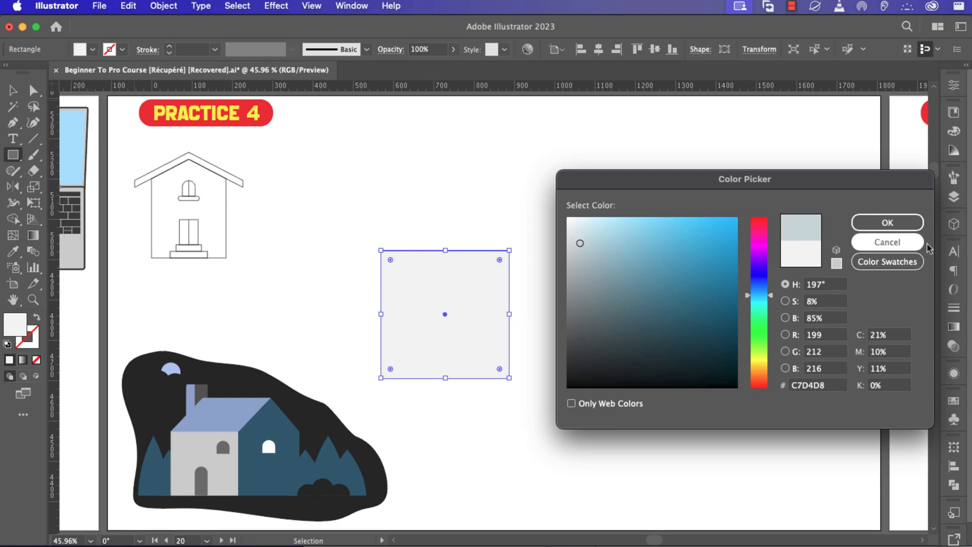
pyautogui.click(888, 222)
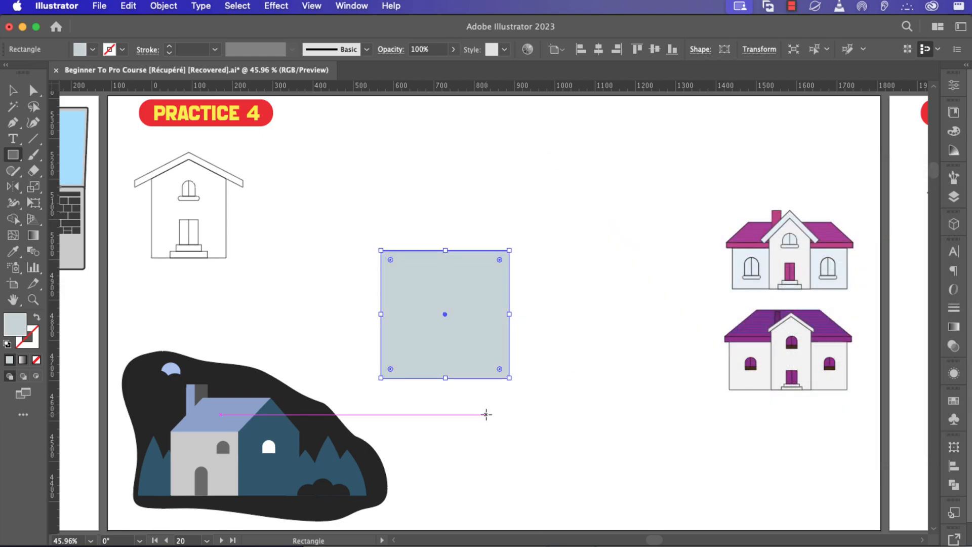
pyautogui.doubleClick(16, 331)
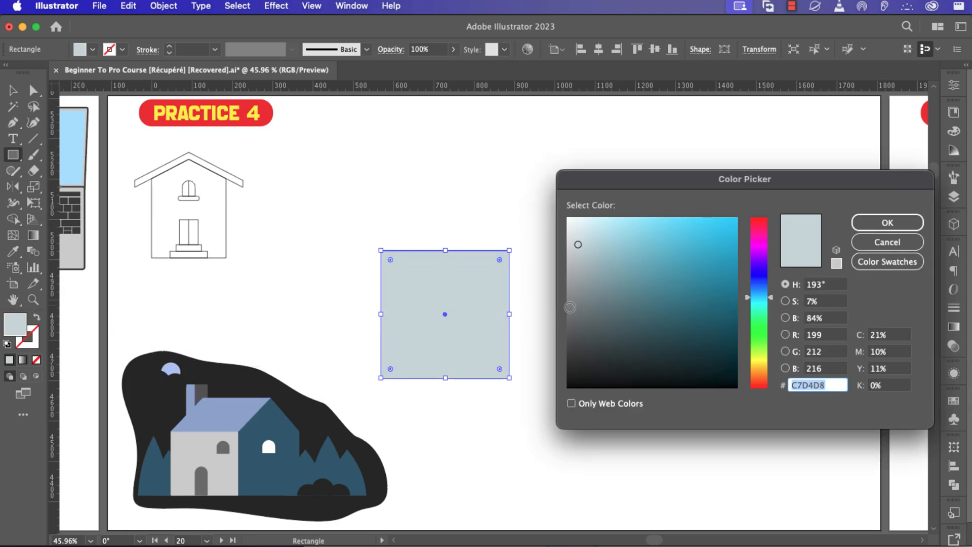
pyautogui.moveTo(577, 244); pyautogui.dragTo(582, 229)
pyautogui.click(888, 222)
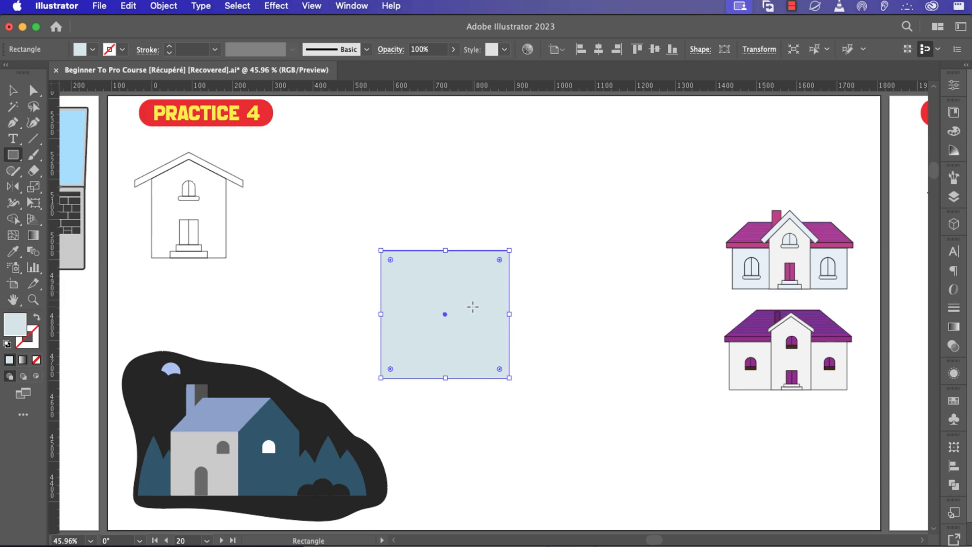
pyautogui.press('v')
pyautogui.click(578, 295)
# Duplicate the square upward, shorten the copy, and shift its top corners 148 px right into a parallelogram.
pyautogui.click(473, 304)
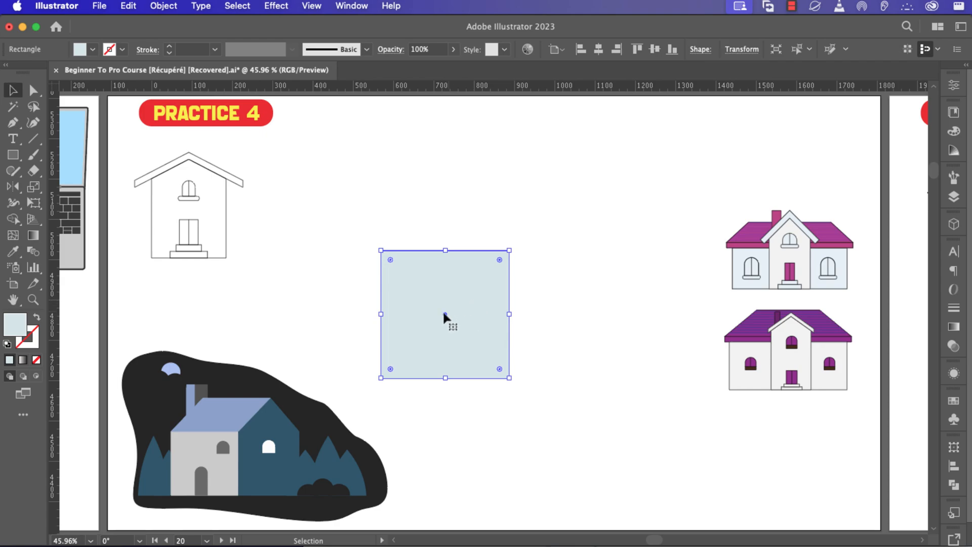
pyautogui.moveTo(444, 314); pyautogui.dragTo(444, 186)
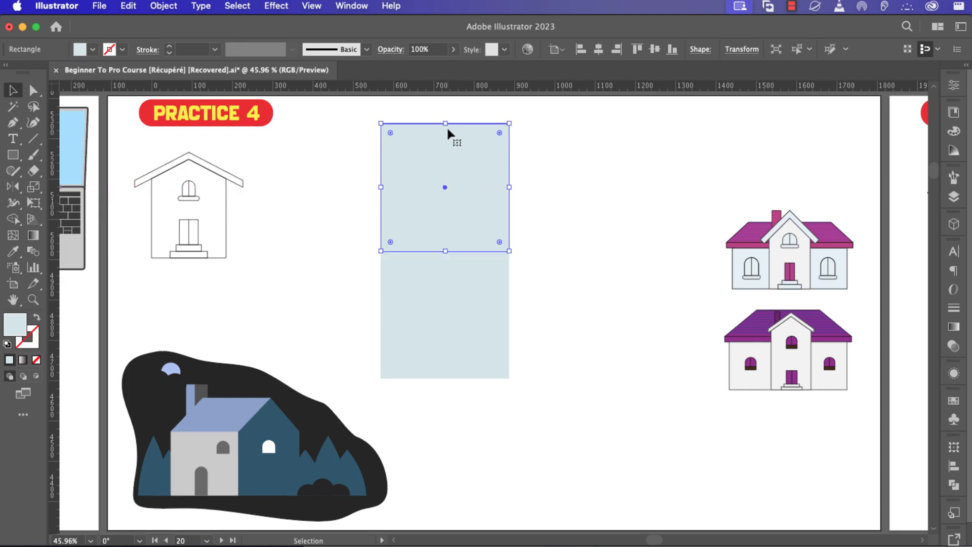
pyautogui.moveTo(445, 124); pyautogui.dragTo(448, 174)
pyautogui.press('a')
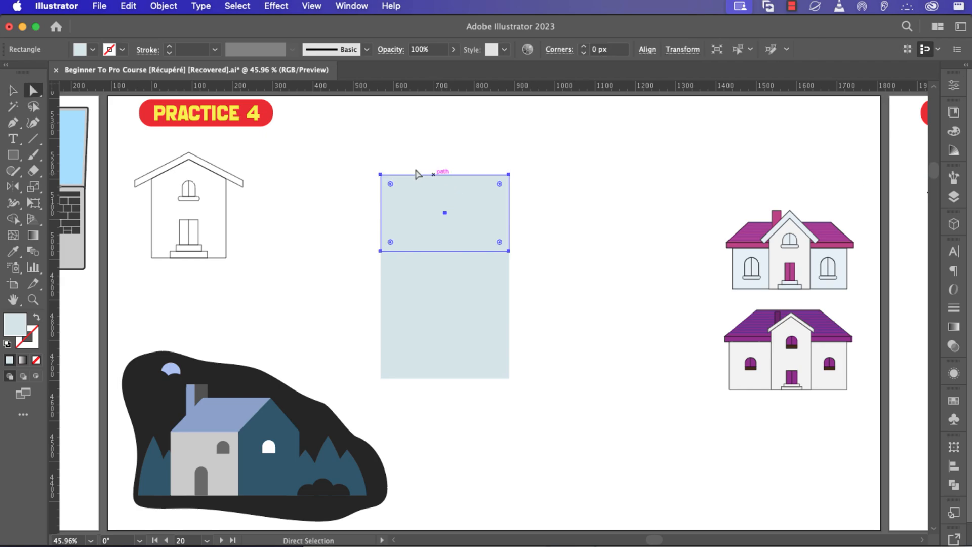
pyautogui.moveTo(365, 161); pyautogui.dragTo(541, 185)
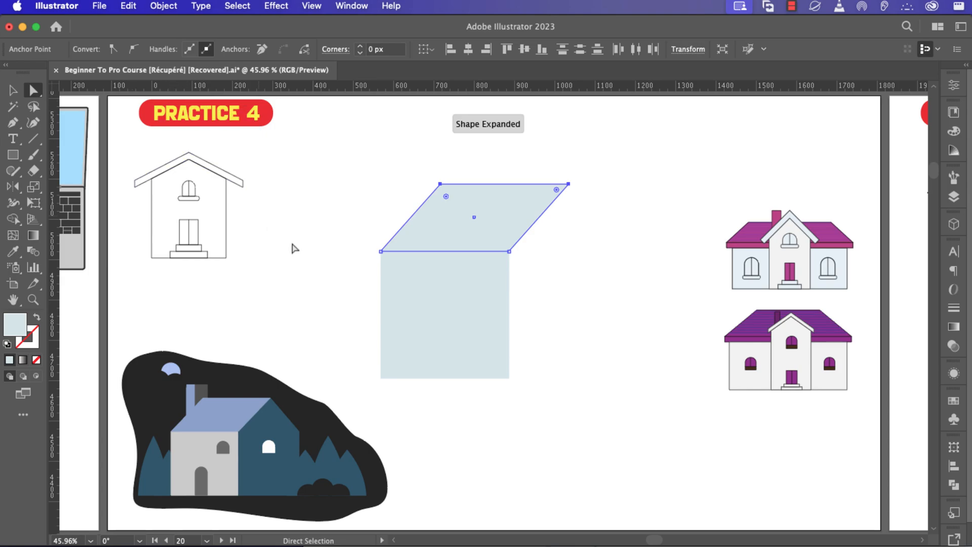
pyautogui.press('v')
pyautogui.click(481, 222)
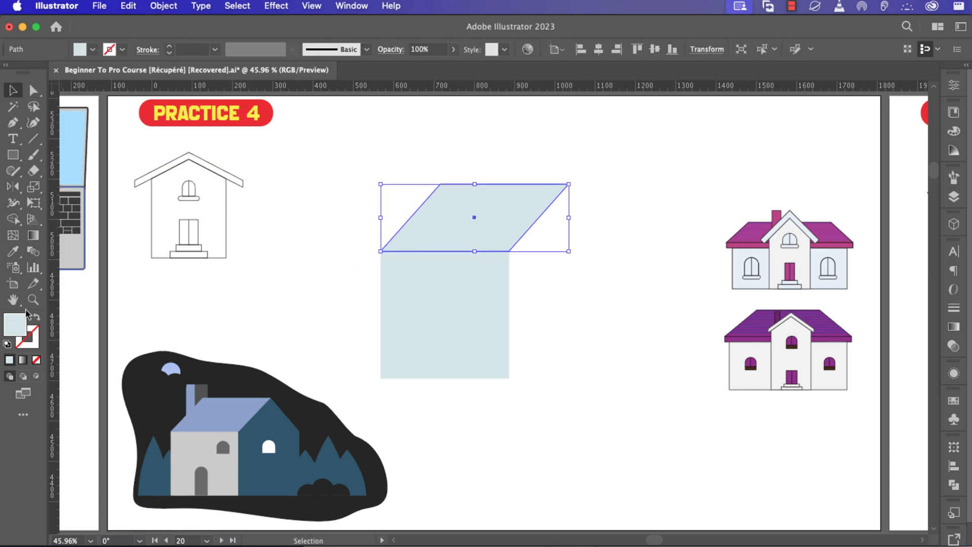
# Fill the parallelogram with a blue swatch from the Fill swatch list.
pyautogui.click(91, 51)
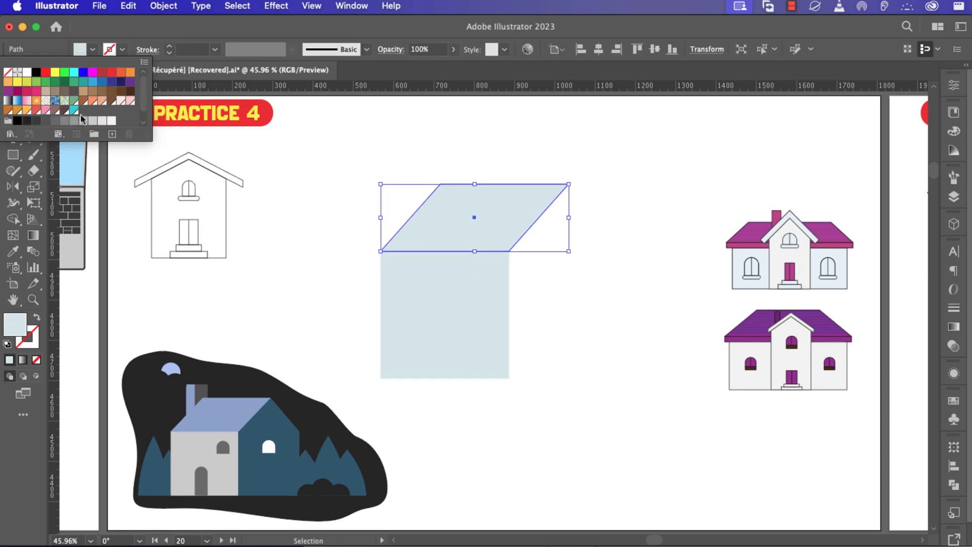
pyautogui.click(17, 119)
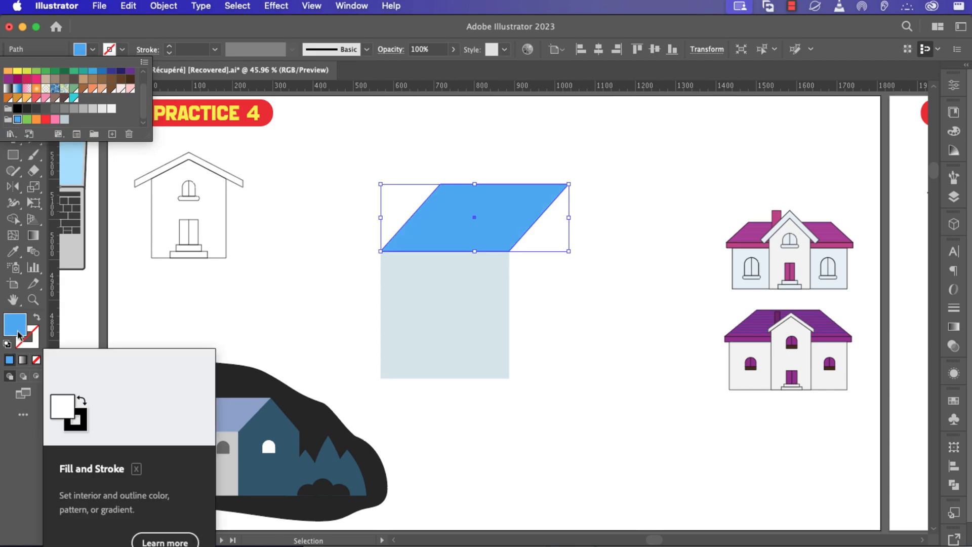
pyautogui.scroll(1, 82, 101)
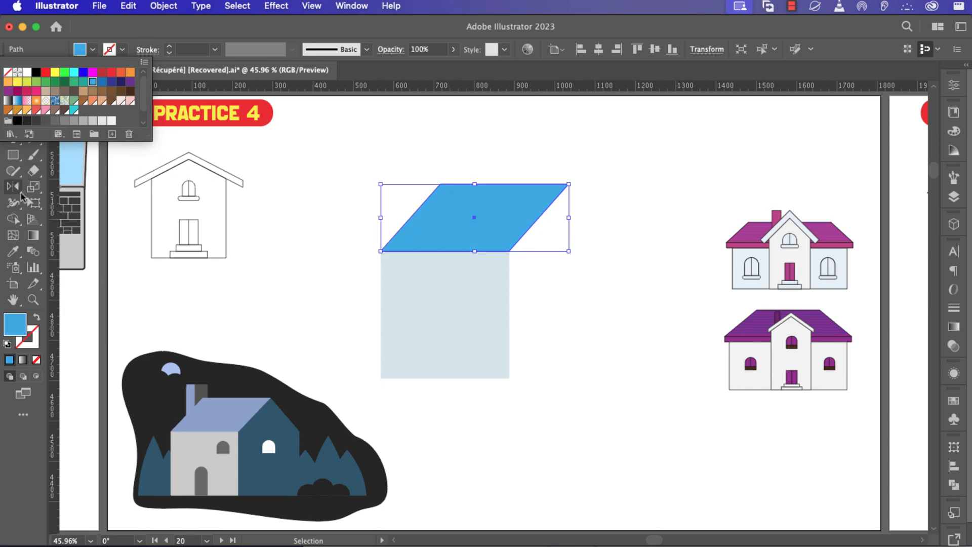
pyautogui.click(21, 332)
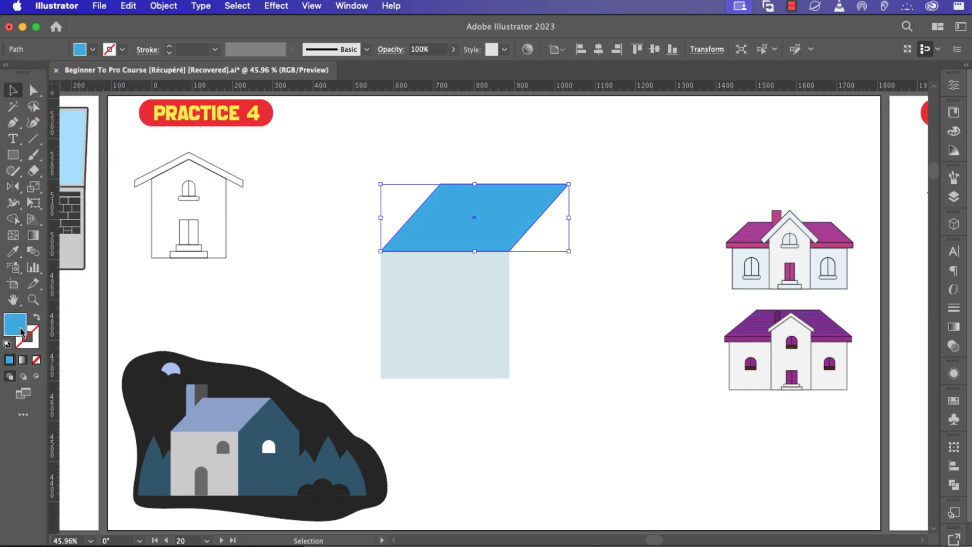
pyautogui.doubleClick(21, 331)
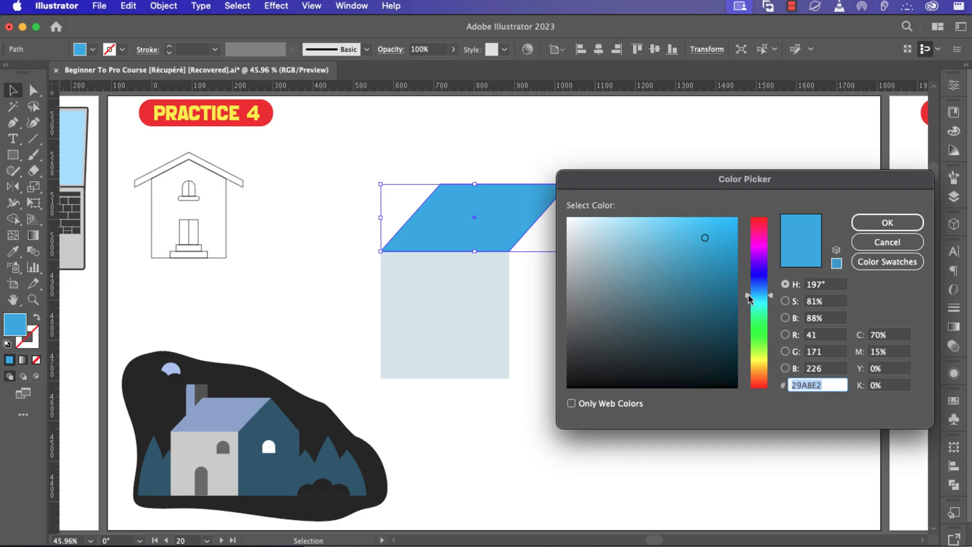
pyautogui.click(861, 243)
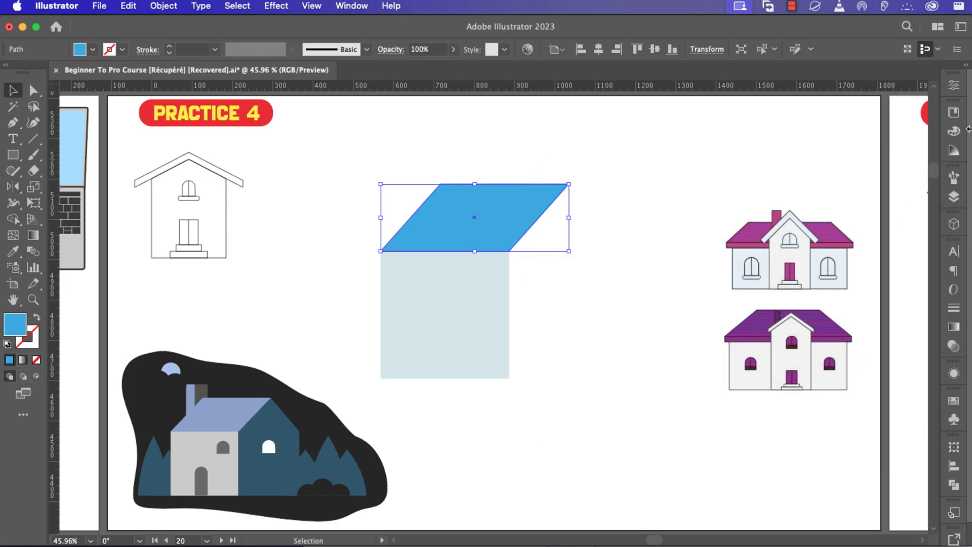
# Raise the G and B sliders in the Color panel to make the fill bright cyan 15D3FF.
pyautogui.click(954, 133)
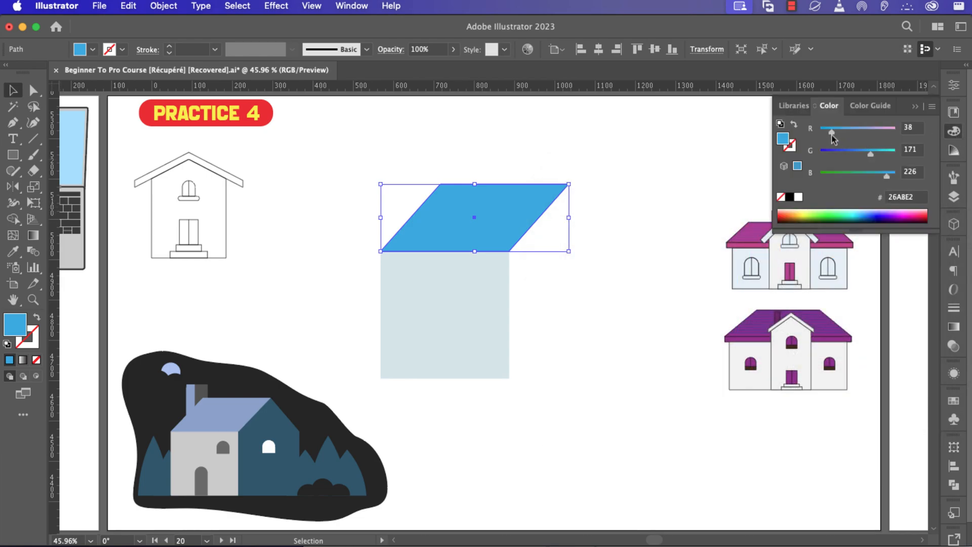
pyautogui.moveTo(874, 156); pyautogui.dragTo(885, 157)
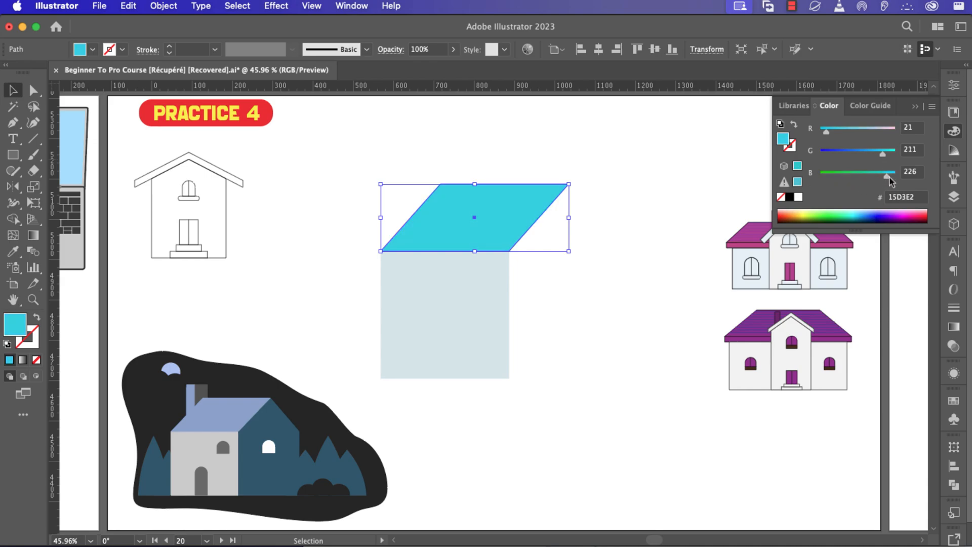
pyautogui.moveTo(834, 181); pyautogui.dragTo(903, 181)
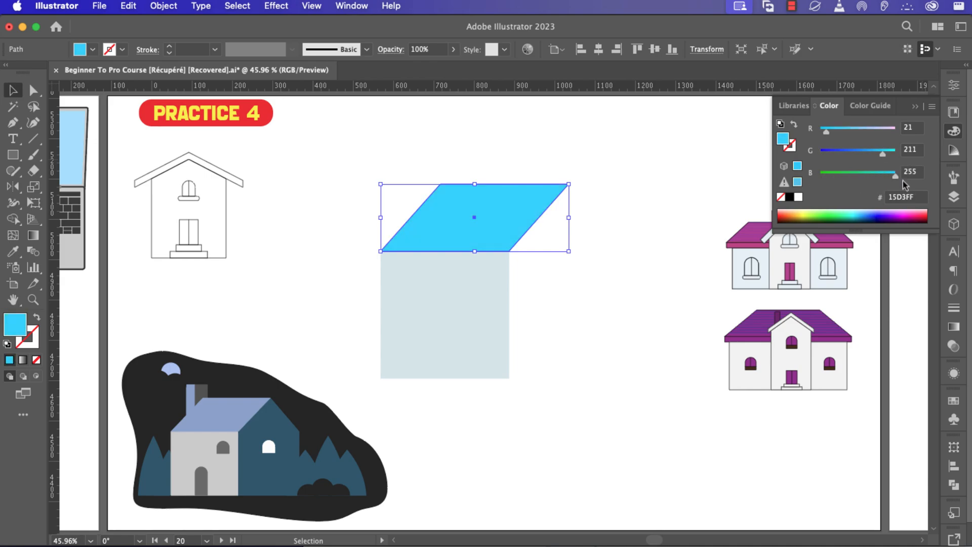
pyautogui.click(915, 107)
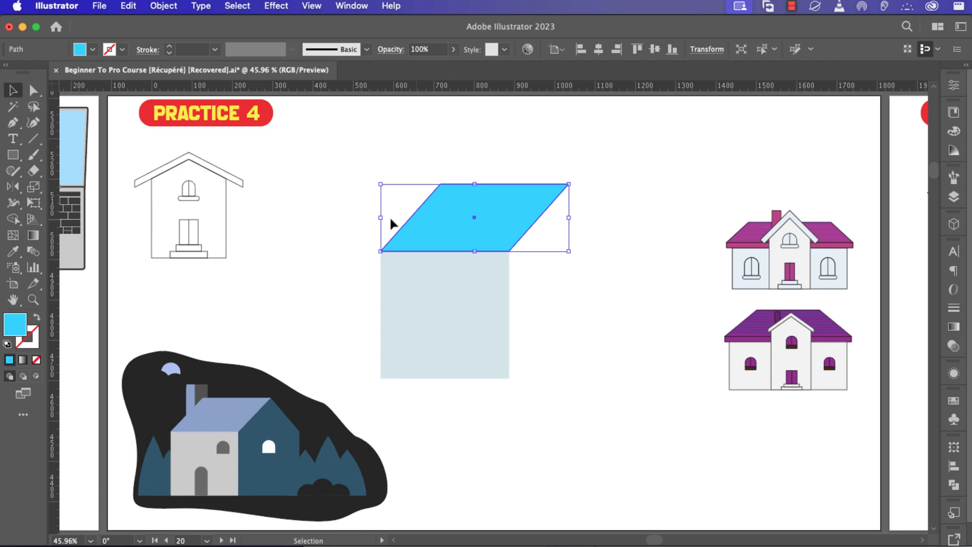
pyautogui.click(296, 258)
pyautogui.click(224, 405)
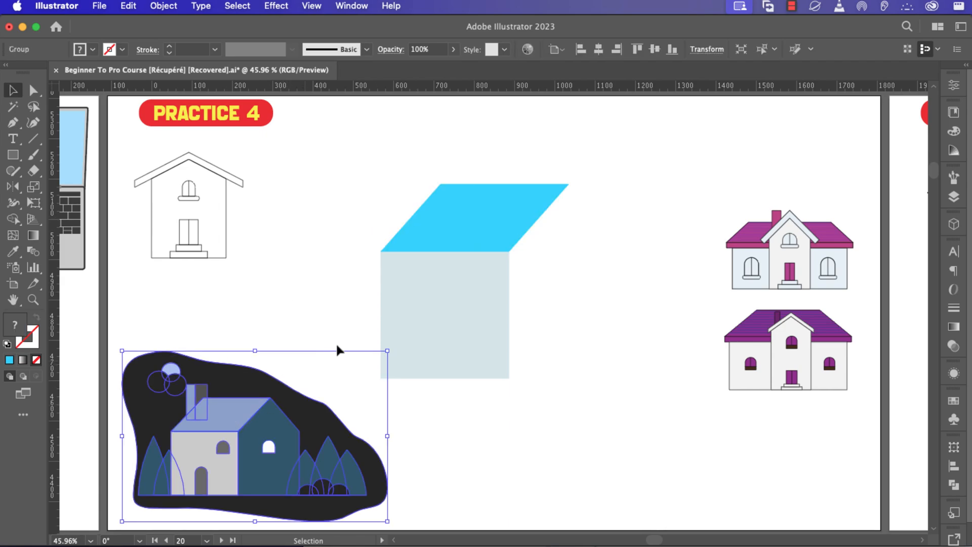
# Sample the night-scene roof blue onto the parallelogram and lighten it to periwinkle 96B4E0.
pyautogui.click(455, 226)
pyautogui.press('i')
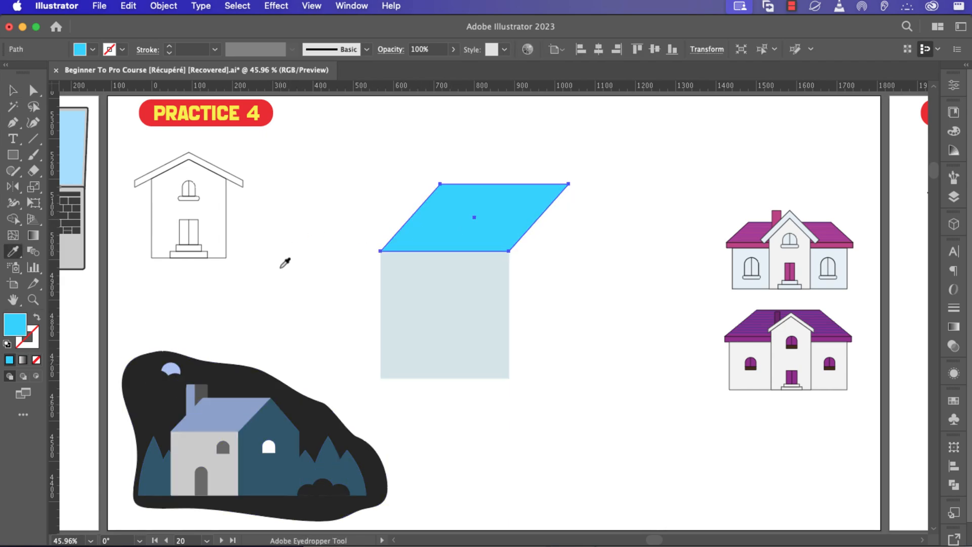
pyautogui.click(233, 407)
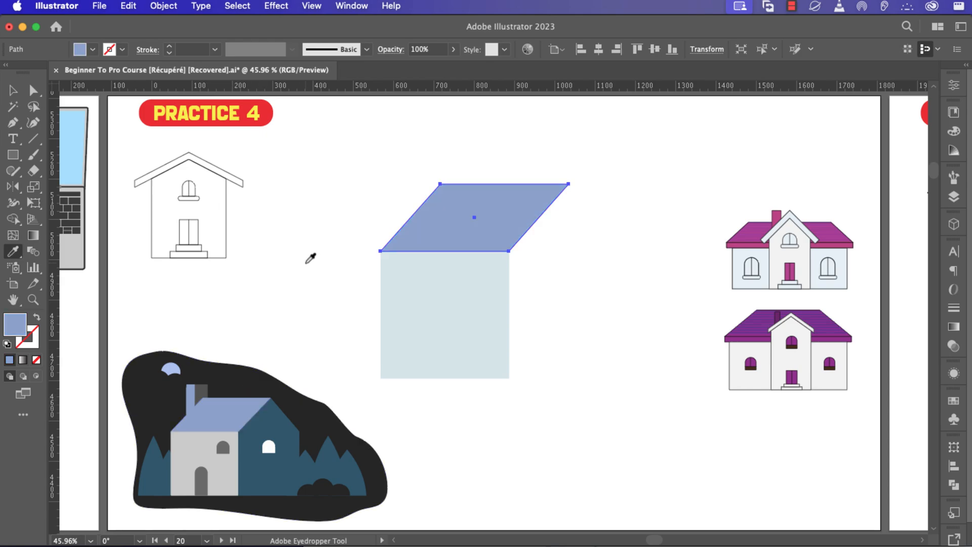
pyautogui.press('v')
pyautogui.click(329, 248)
pyautogui.click(454, 220)
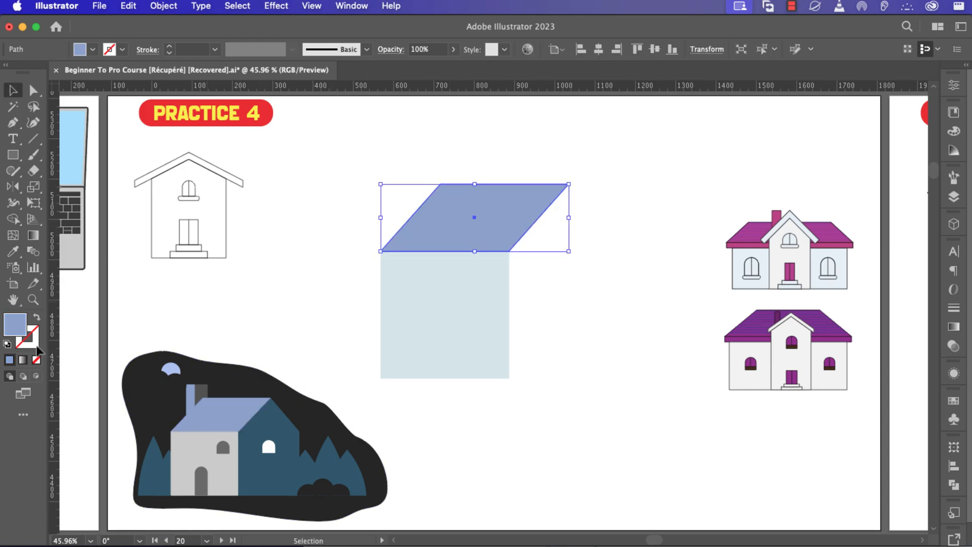
pyautogui.doubleClick(15, 326)
pyautogui.moveTo(619, 252); pyautogui.dragTo(624, 234)
pyautogui.click(888, 223)
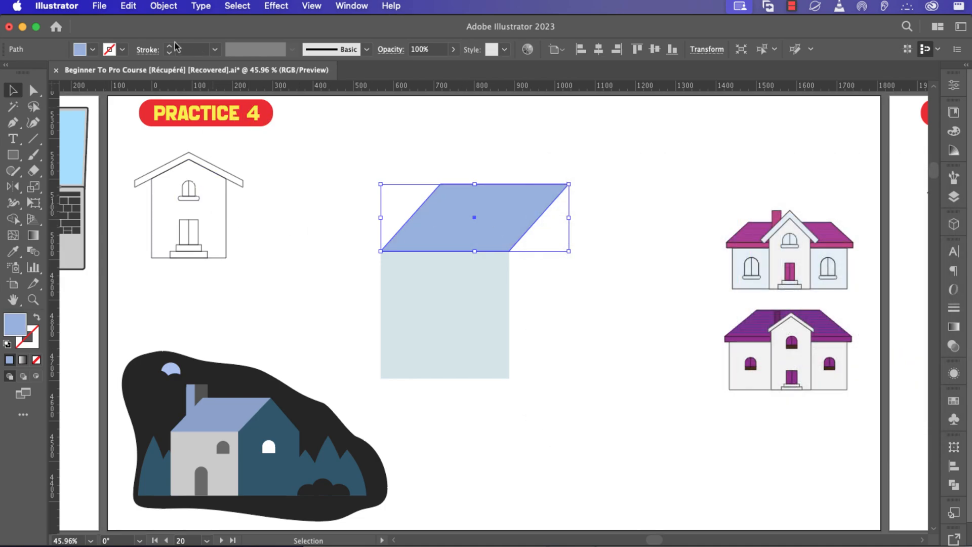
# Save the 96B4E0 fill (R150 G180 B224) as a new global swatch.
pyautogui.keyDown('shift'); pyautogui.click(83, 53); pyautogui.keyUp('shift')
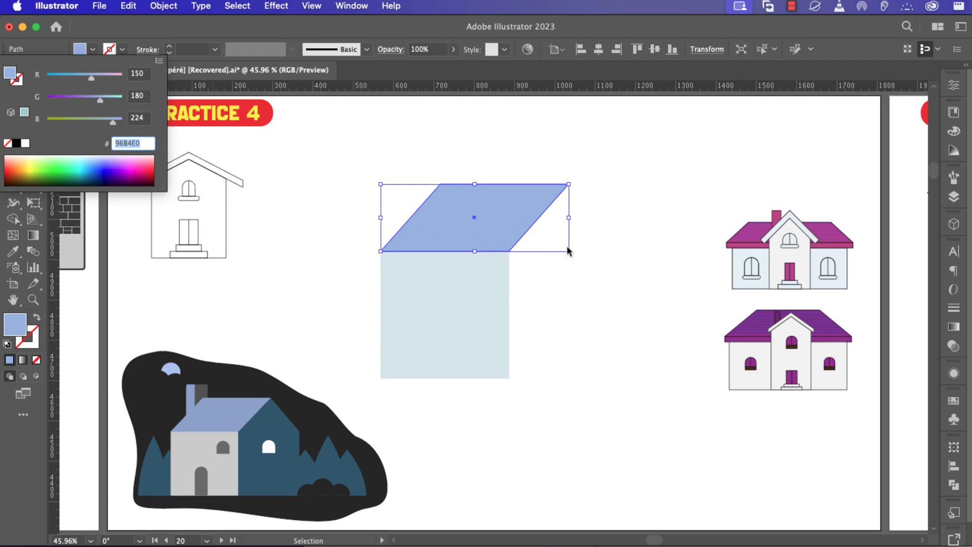
pyautogui.click(537, 288)
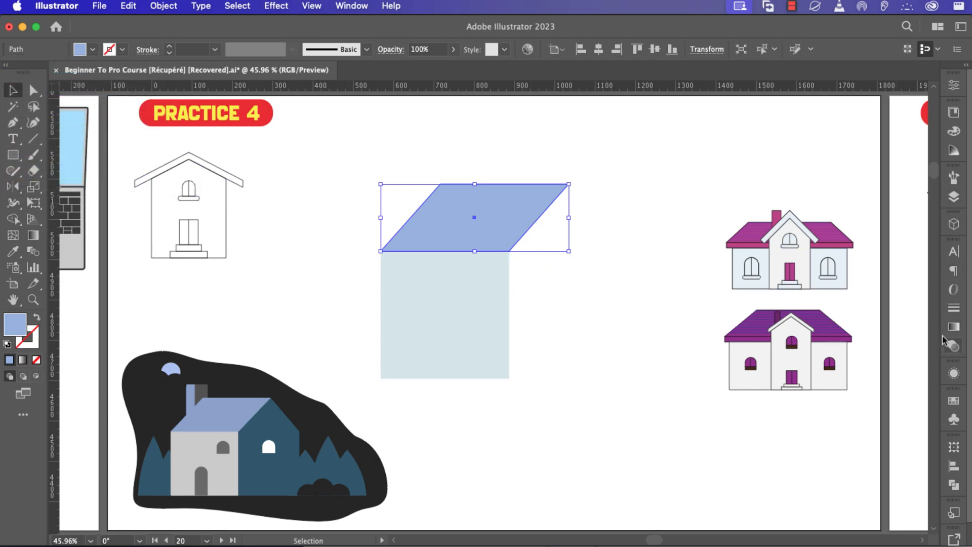
pyautogui.click(954, 401)
pyautogui.click(900, 523)
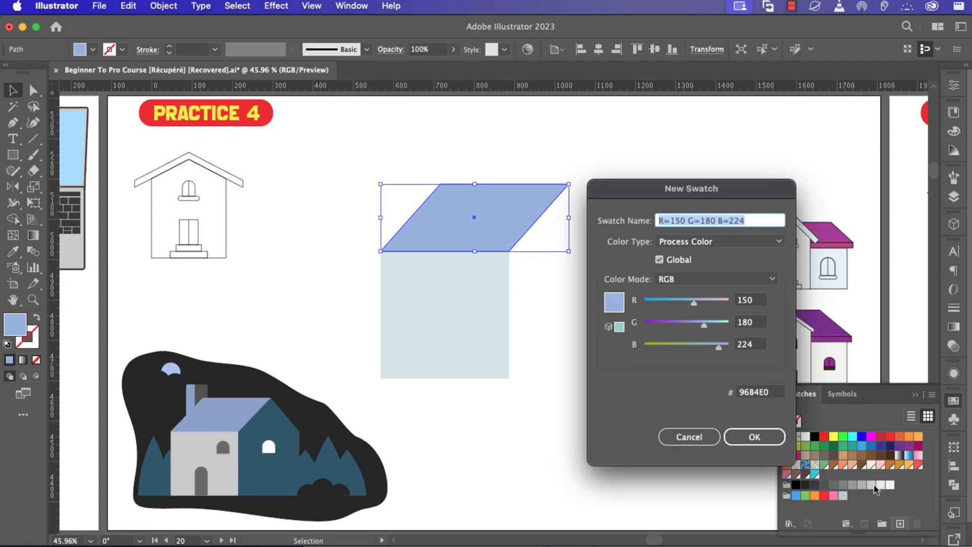
pyautogui.click(755, 436)
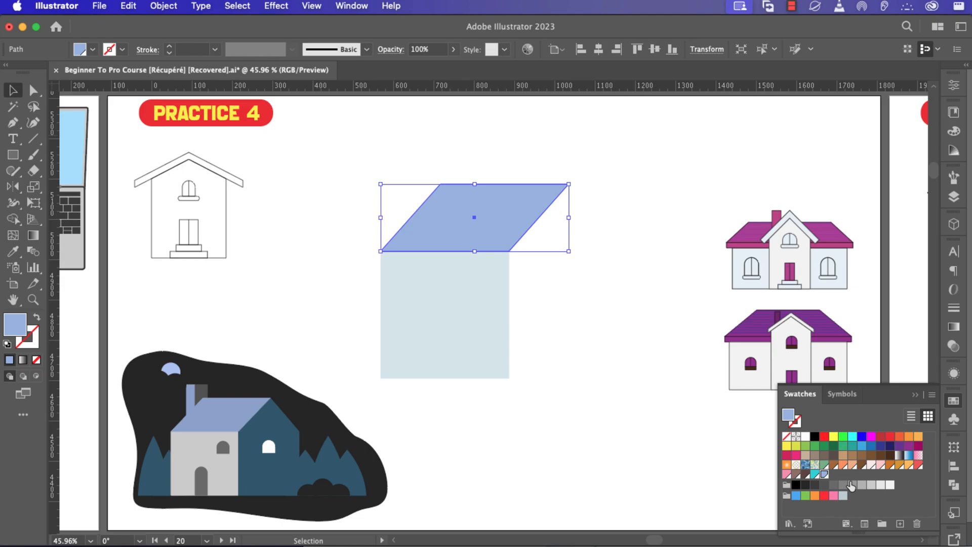
pyautogui.click(915, 394)
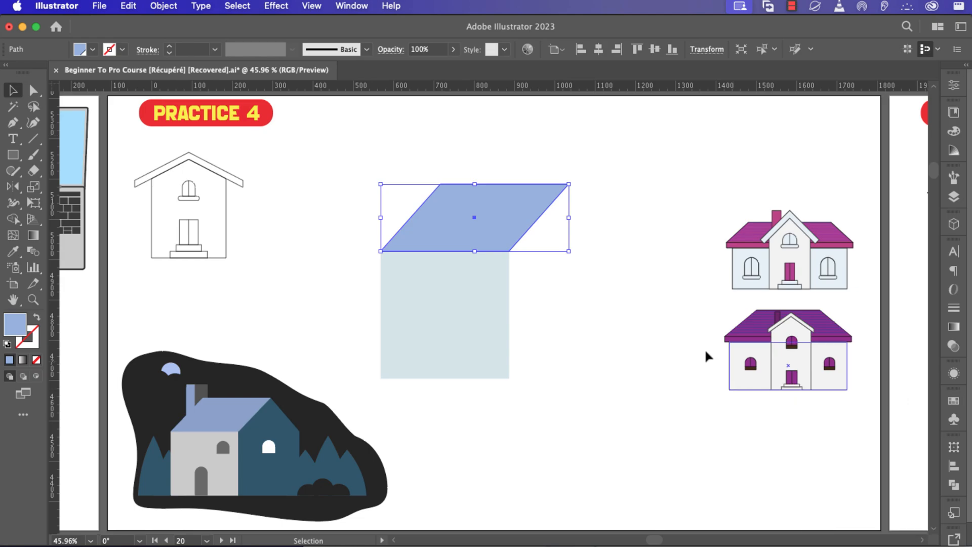
pyautogui.click(575, 331)
pyautogui.click(527, 223)
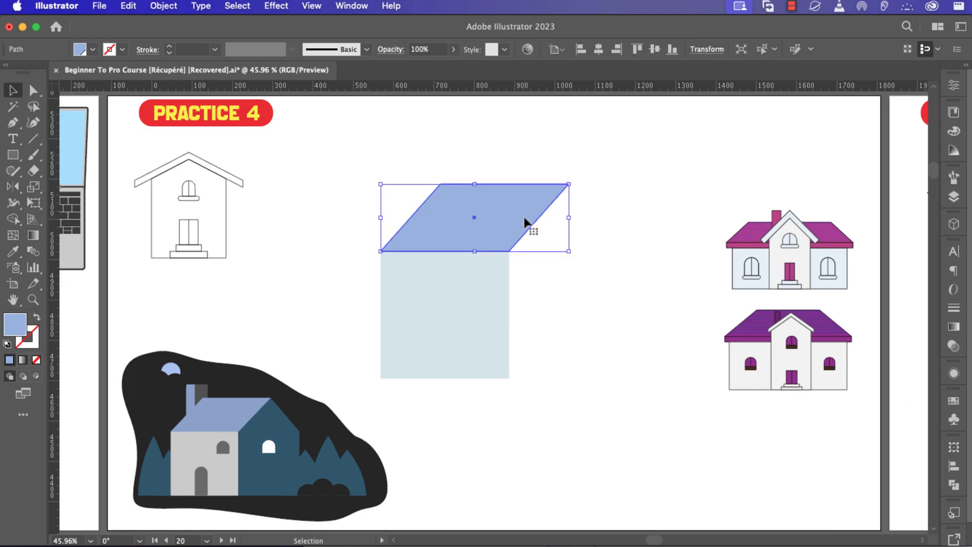
# Alt-drag a copy of the pale square to its right and align it with the original's top edge.
pyautogui.click(591, 288)
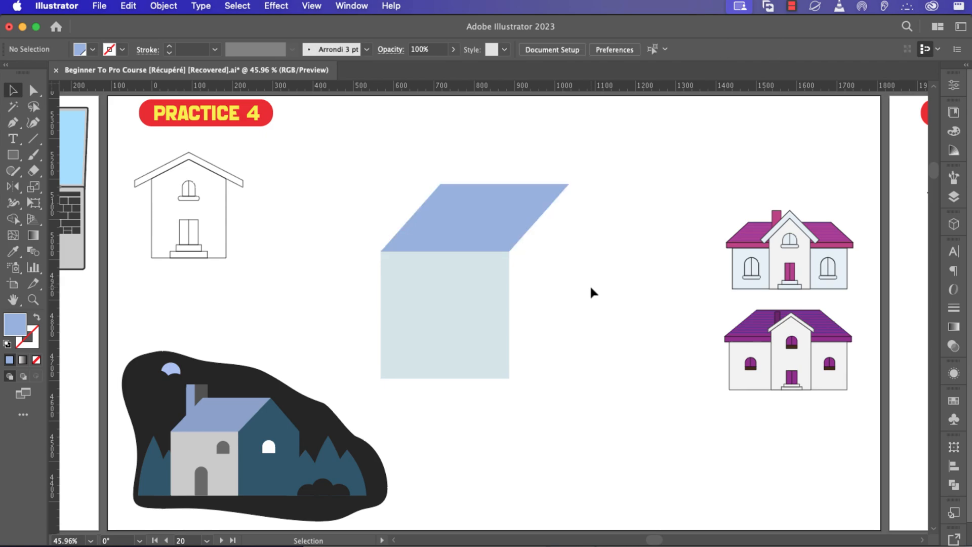
pyautogui.click(493, 308)
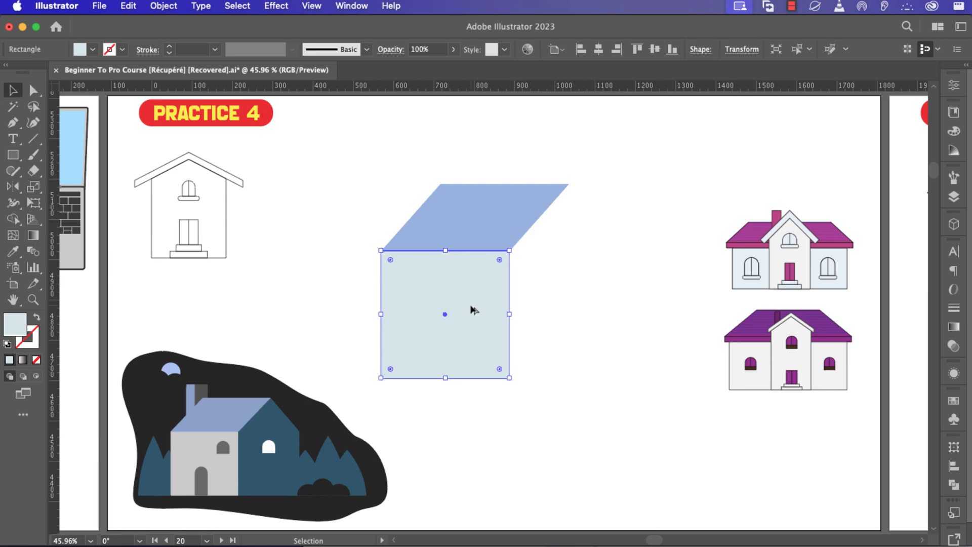
pyautogui.moveTo(471, 309); pyautogui.dragTo(603, 310)
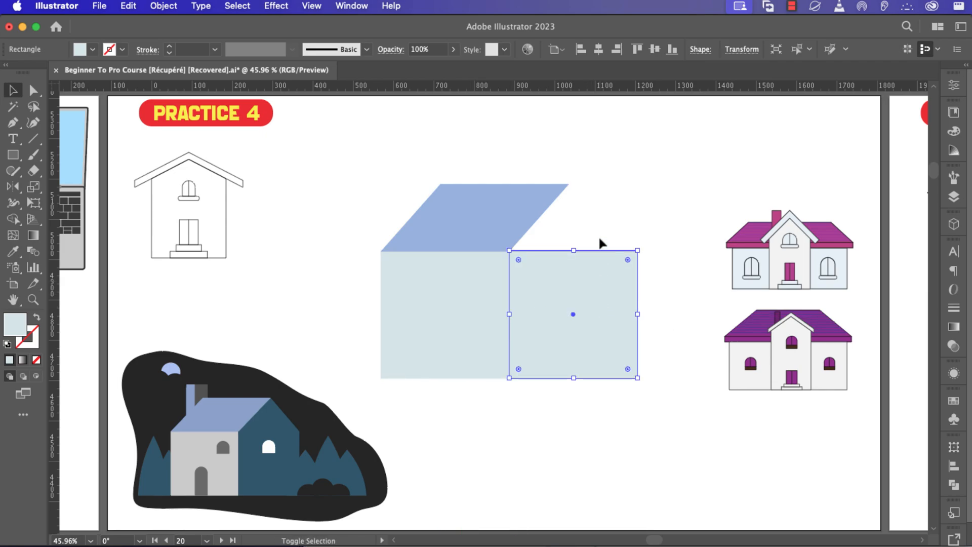
pyautogui.click(588, 223)
pyautogui.scroll(2, 589, 223)
pyautogui.click(563, 313)
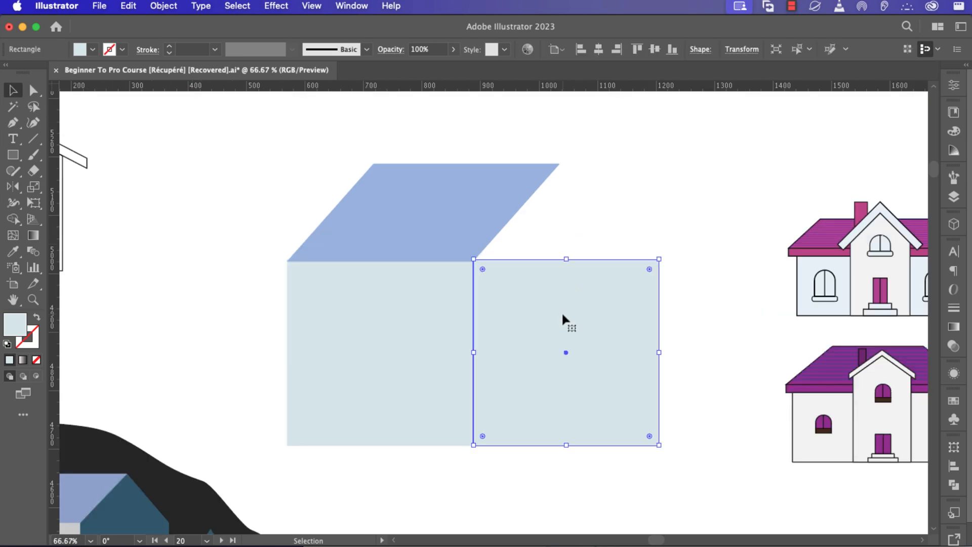
pyautogui.scroll(2, 561, 311)
pyautogui.moveTo(491, 283); pyautogui.dragTo(490, 292)
pyautogui.scroll(-2, 554, 278)
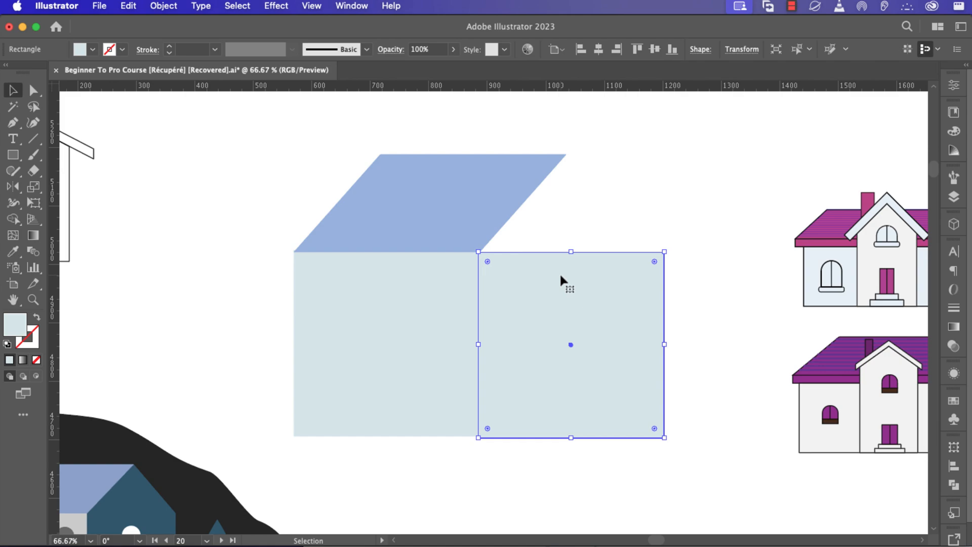
# Remove the copied square to the right of the original.
pyautogui.click(535, 480)
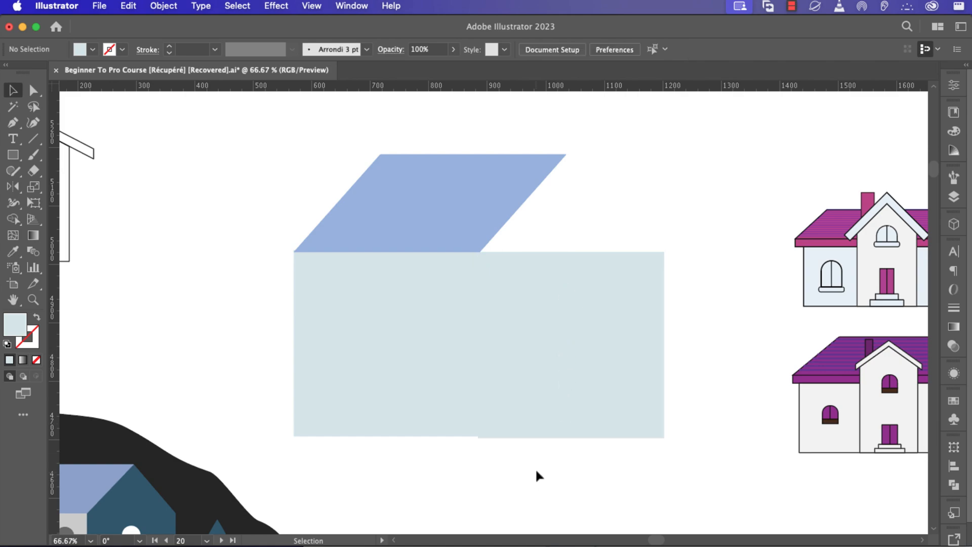
pyautogui.click(546, 401)
pyautogui.press('super+z')
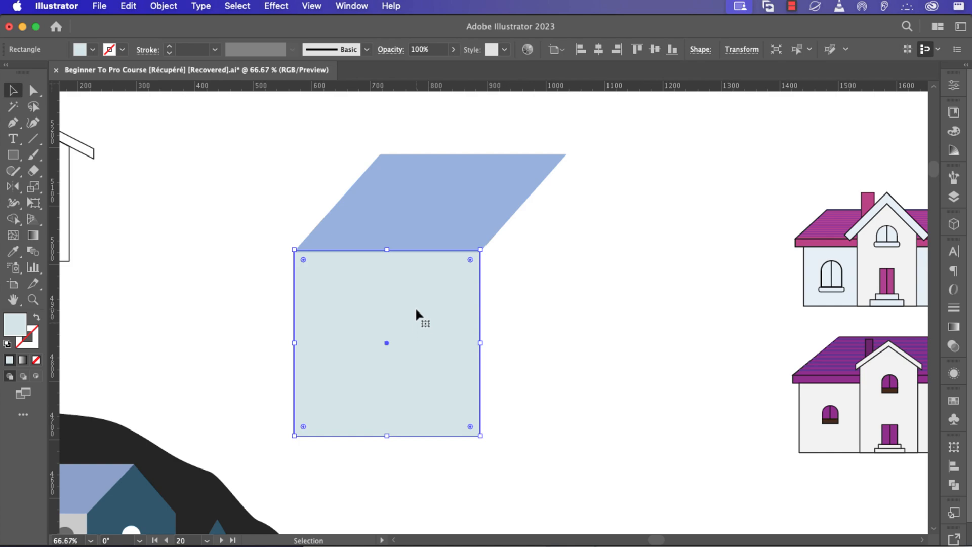
pyautogui.scroll(2, 416, 240)
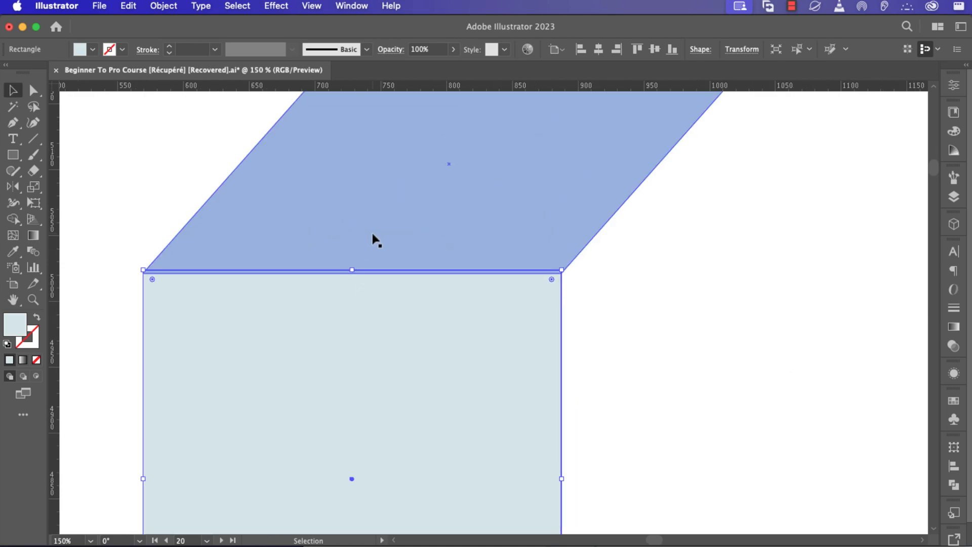
# Select the parallelogram and view the artwork in Outline mode to check its position.
pyautogui.click(380, 272)
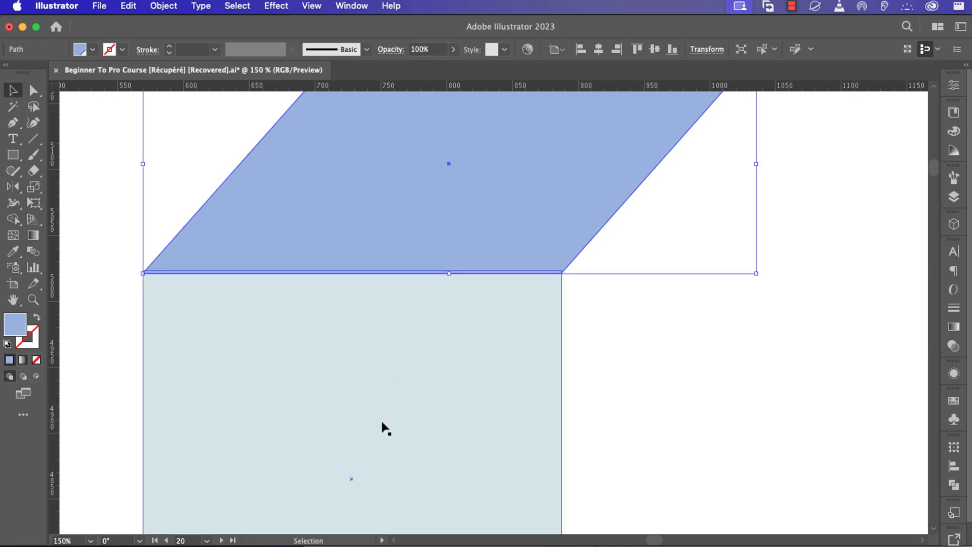
pyautogui.press('a')
pyautogui.press('super+y')
pyautogui.press('v')
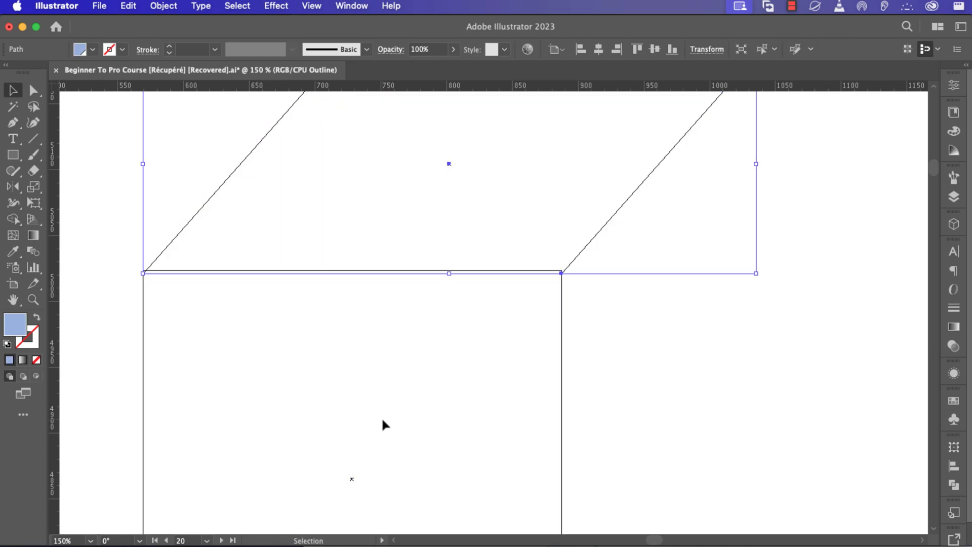
pyautogui.scroll(1, 467, 209)
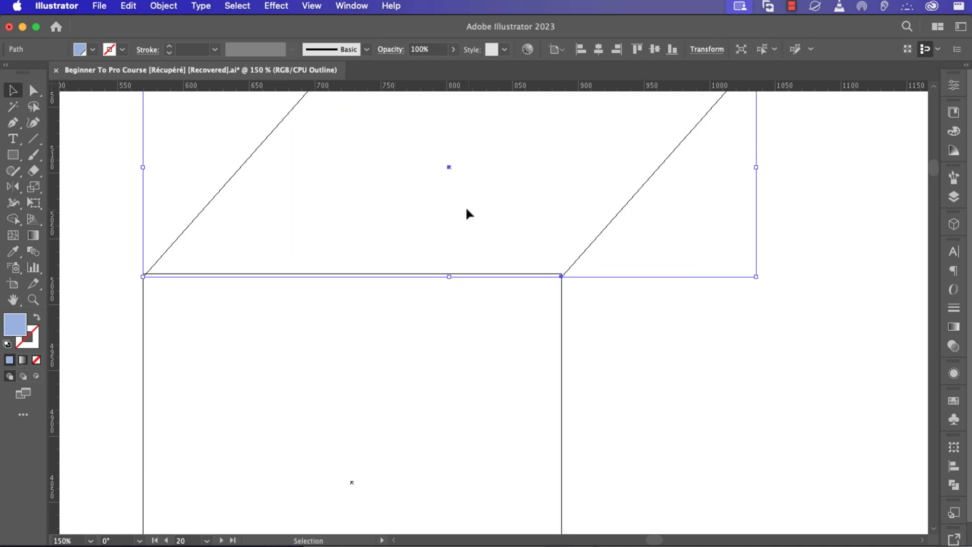
pyautogui.click(310, 6)
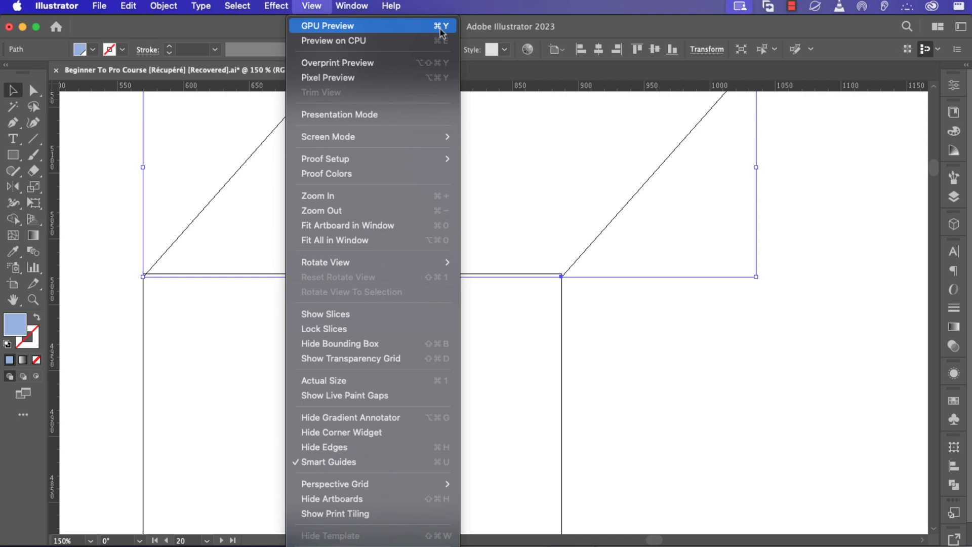
pyautogui.click(585, 276)
# Move the parallelogram back onto the square's top edge and return to the colour preview.
pyautogui.scroll(1, 468, 256)
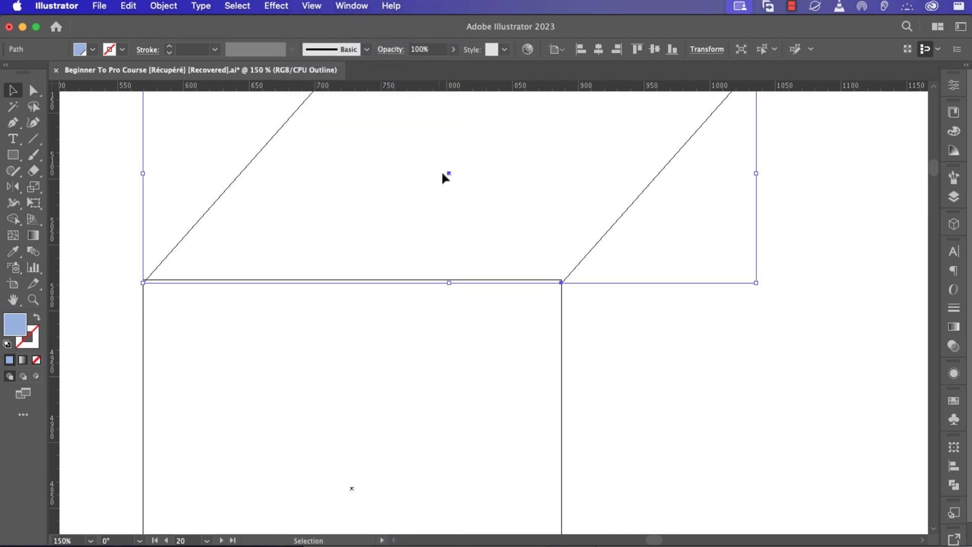
pyautogui.moveTo(445, 177); pyautogui.dragTo(448, 174)
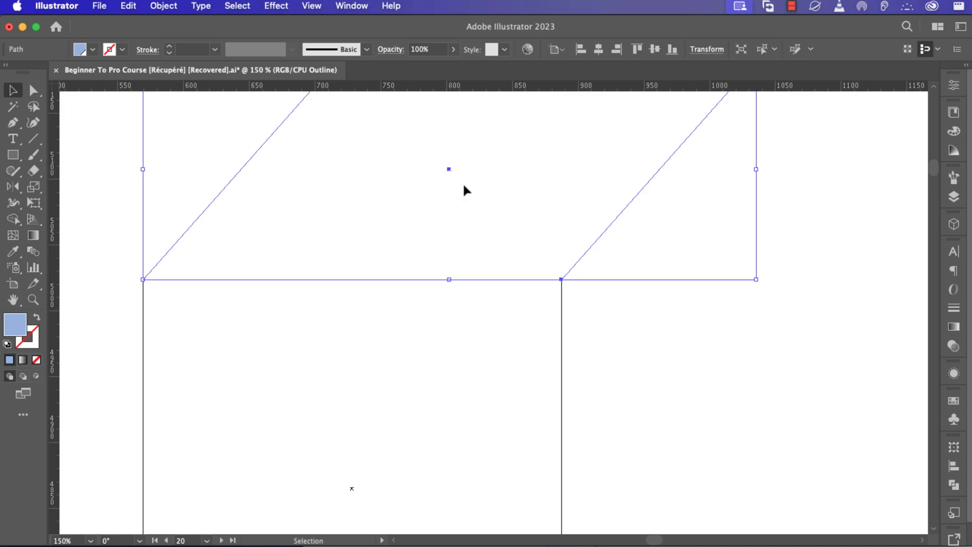
pyautogui.click(627, 321)
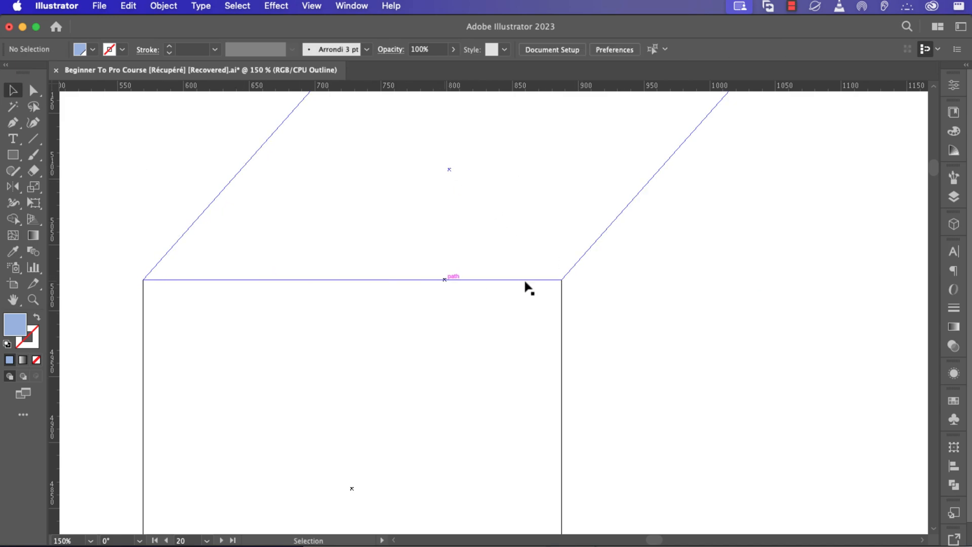
pyautogui.press('a')
pyautogui.press('super+y')
pyautogui.scroll(-2, 457, 291)
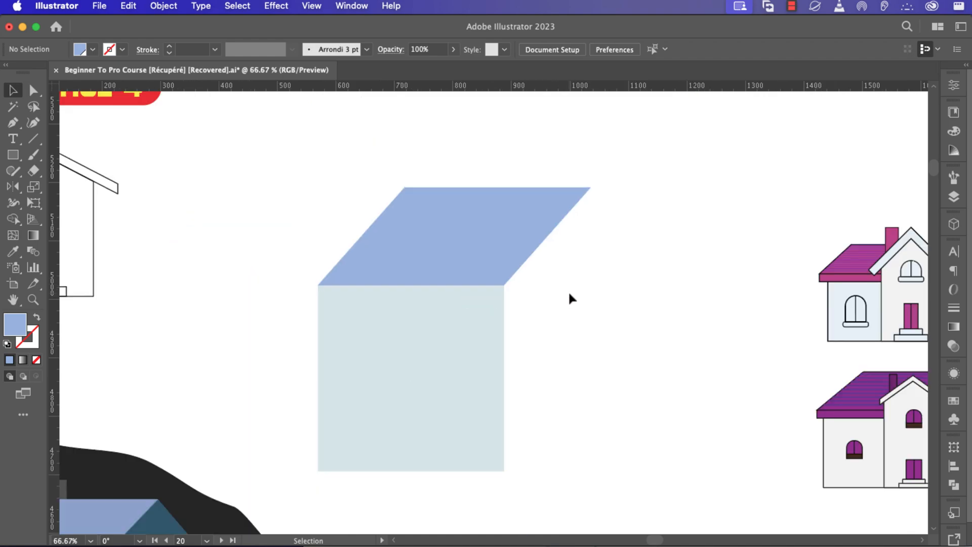
# Alt-drag a copy of the front square to its right and select both squares.
pyautogui.click(393, 368)
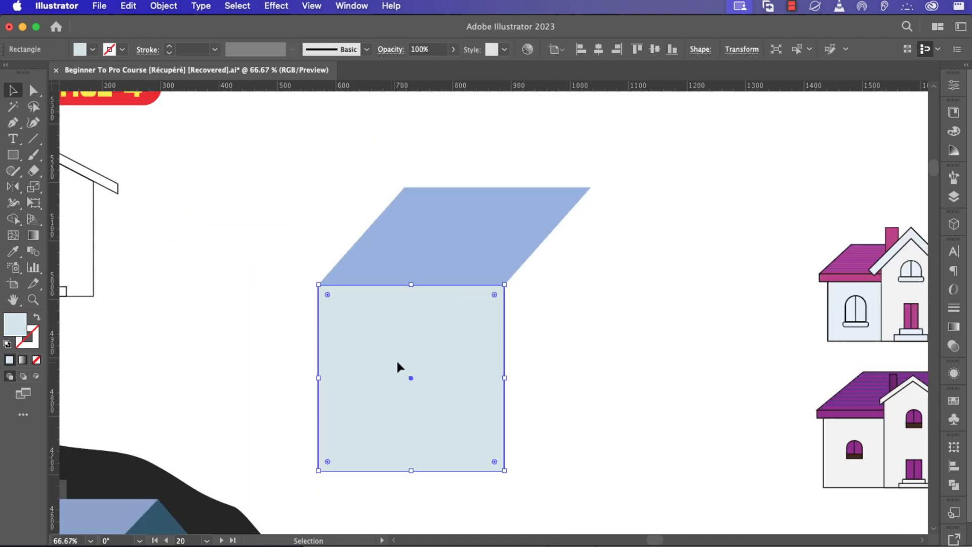
pyautogui.moveTo(397, 365); pyautogui.dragTo(578, 357)
pyautogui.click(595, 257)
pyautogui.click(565, 355)
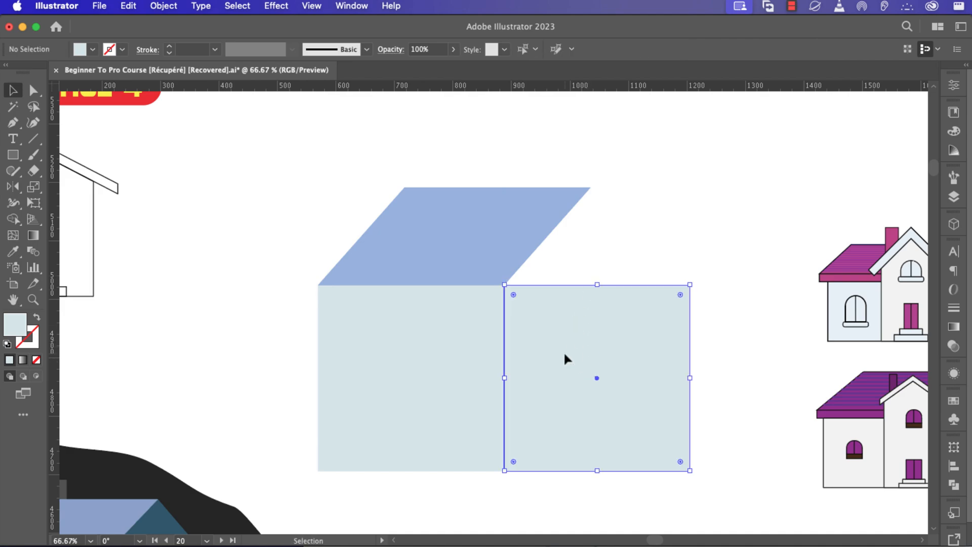
pyautogui.keyDown('shift'); pyautogui.click(458, 376); pyautogui.keyUp('shift')
# Verify the two squares' alignment in Outline mode, then return to Preview.
pyautogui.press('a')
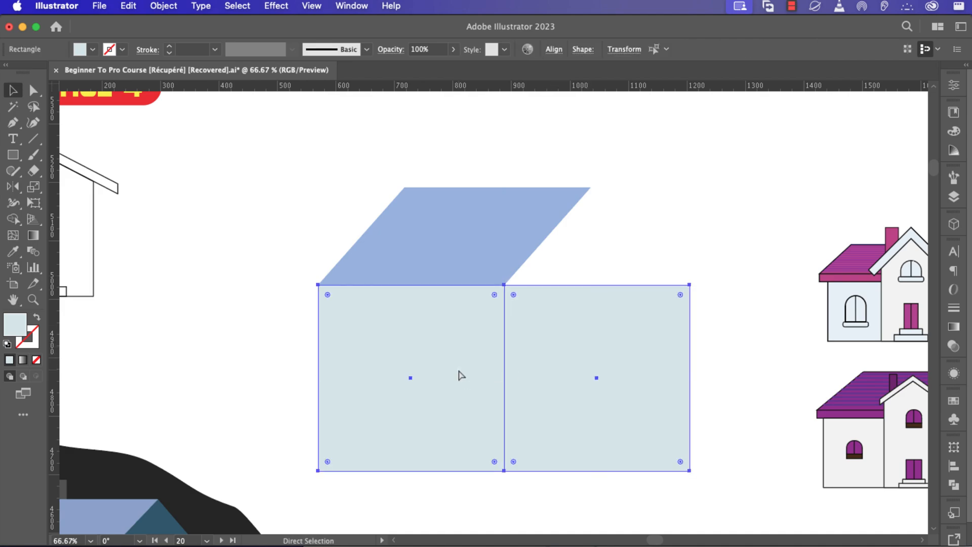
pyautogui.press('super+y')
pyautogui.click(598, 372)
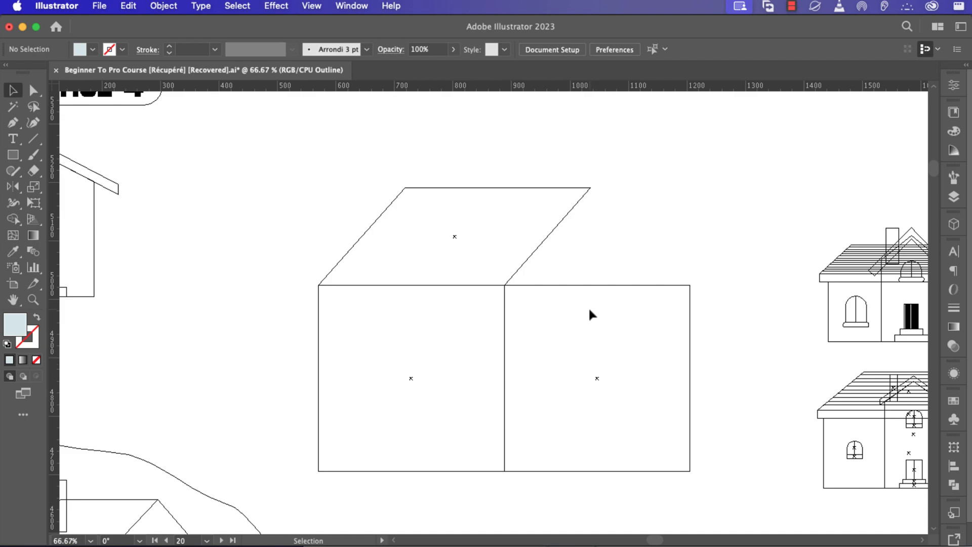
pyautogui.press('a')
pyautogui.press('v')
pyautogui.press('super+y')
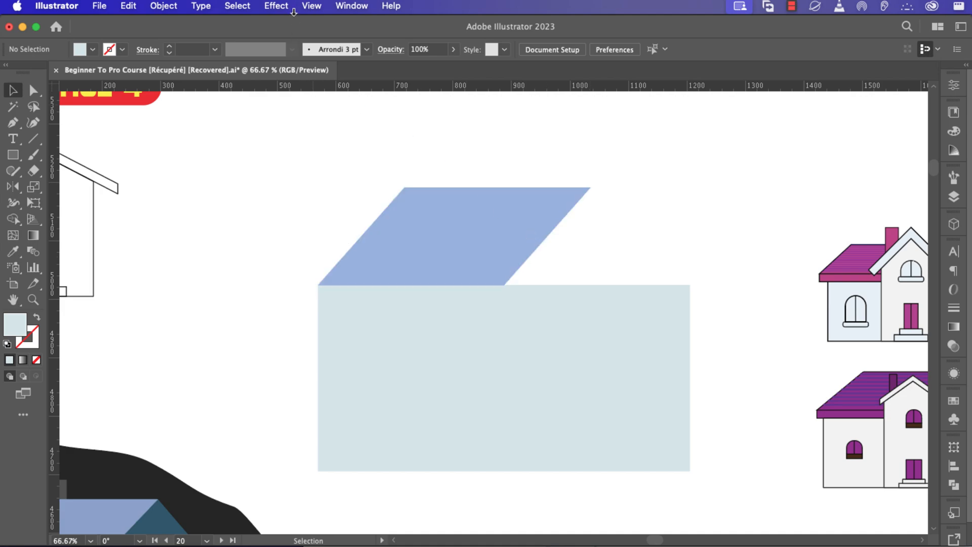
pyautogui.click(350, 6)
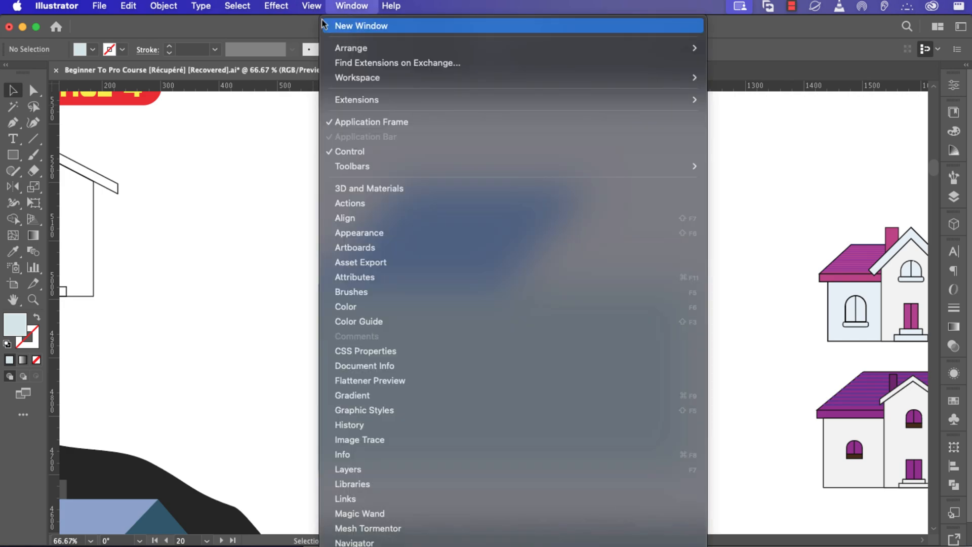
pyautogui.moveTo(311, 6)
pyautogui.click(444, 26)
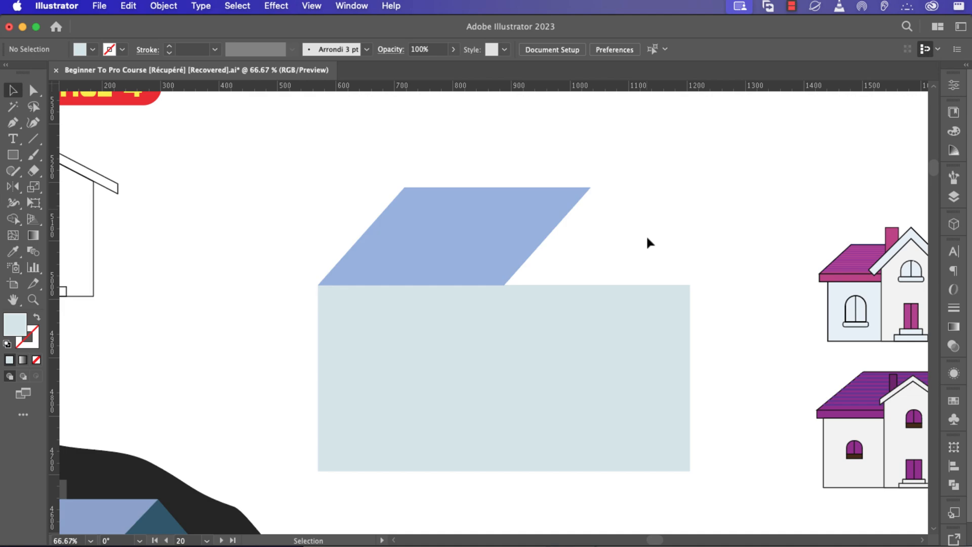
pyautogui.press('p')
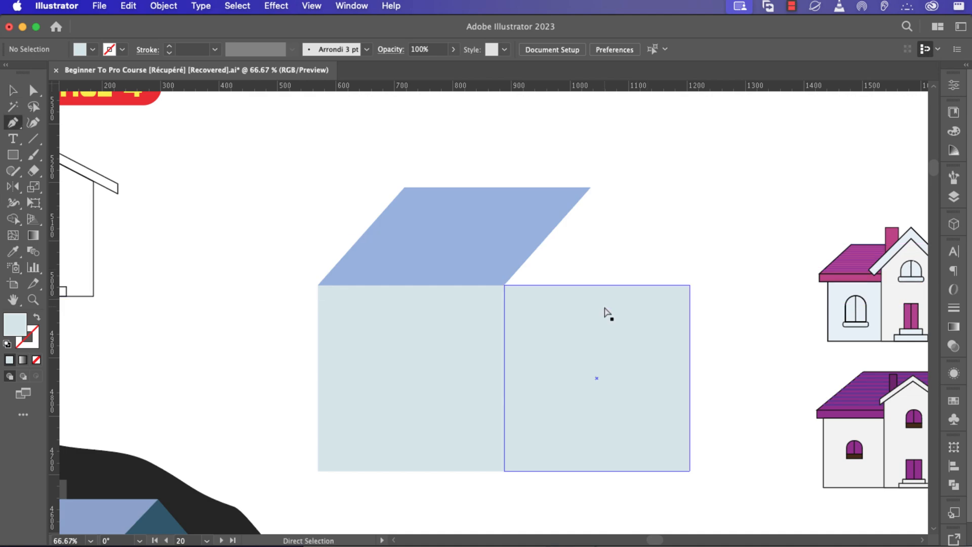
# Add an anchor on the right wall's top edge and pull it up to the roof peak.
pyautogui.keyDown('super'); pyautogui.click(606, 312); pyautogui.keyUp('super')
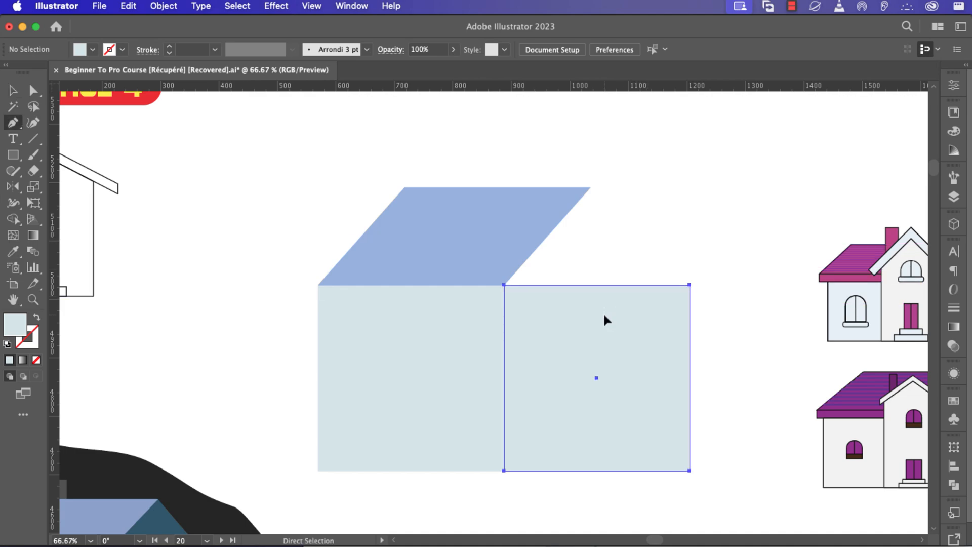
pyautogui.click(597, 285)
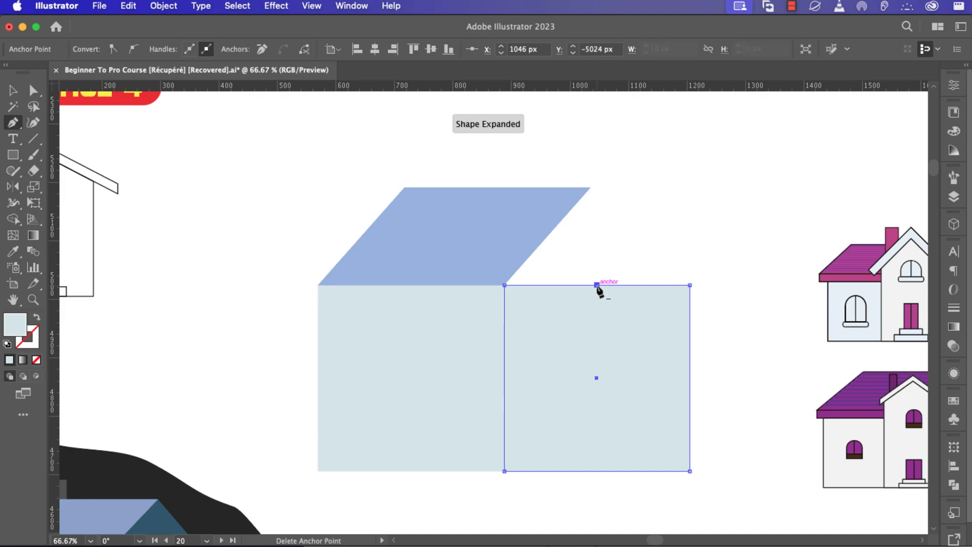
pyautogui.press('a')
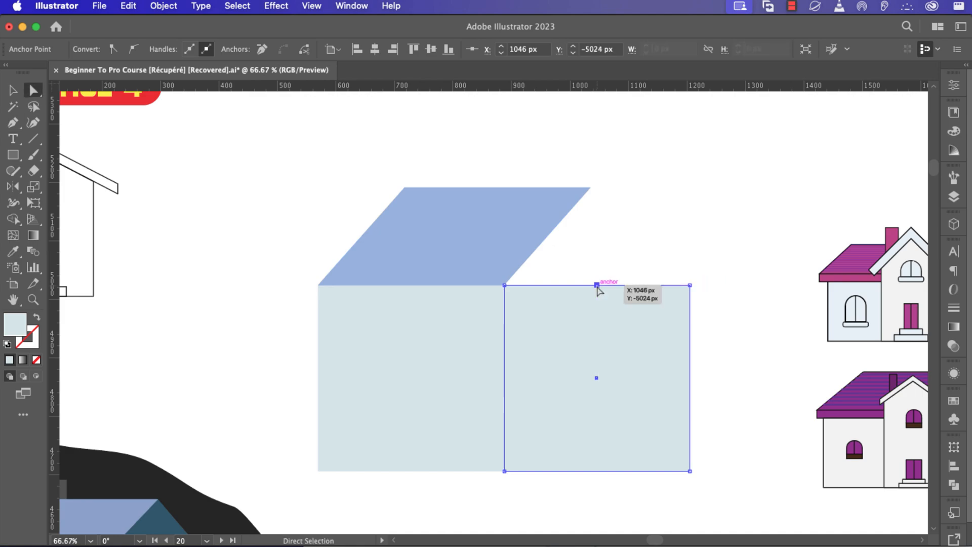
pyautogui.moveTo(598, 286); pyautogui.dragTo(591, 191)
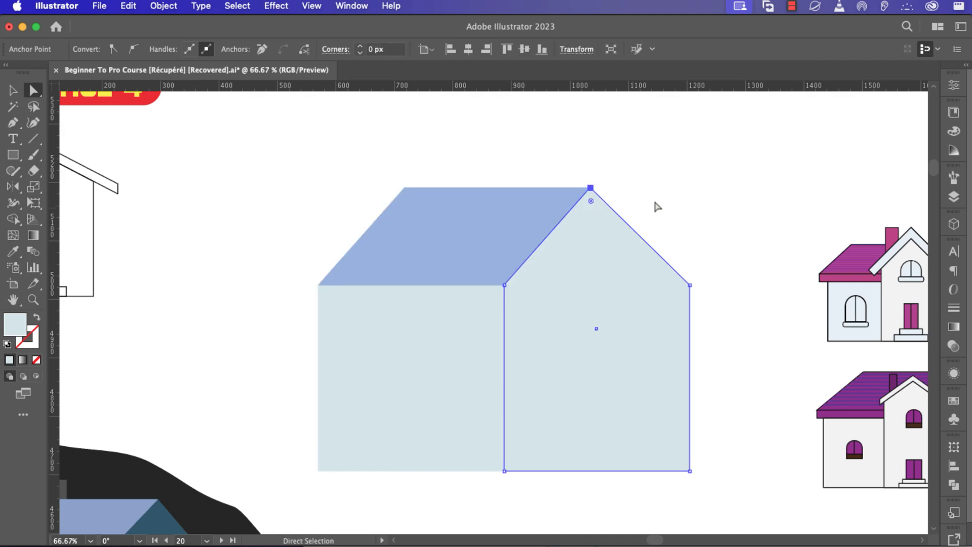
pyautogui.click(722, 232)
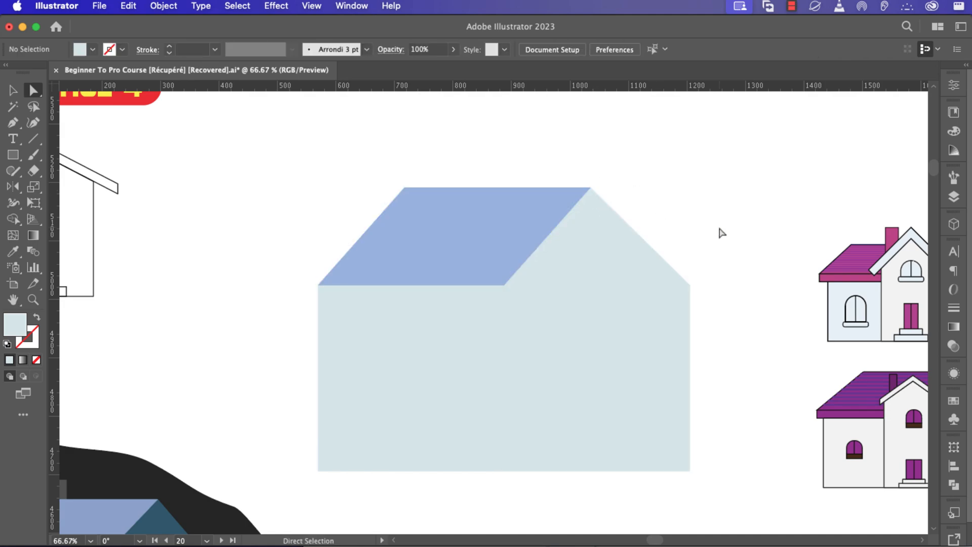
# Fill the gabled right wall with the reference's dark slate blue using the Eyedropper.
pyautogui.press('v')
pyautogui.click(583, 355)
pyautogui.press('super+minus')
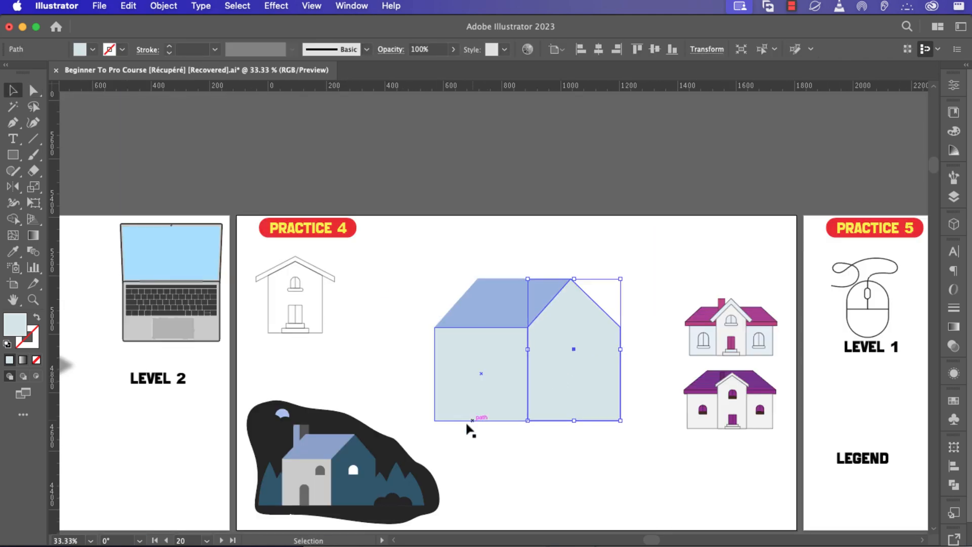
pyautogui.scroll(3, 439, 439)
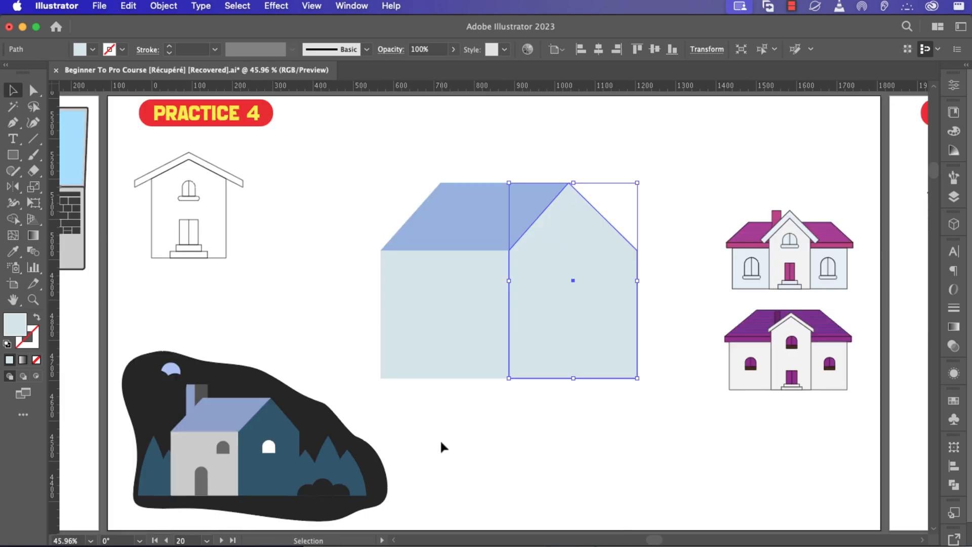
pyautogui.press('i')
pyautogui.click(293, 463)
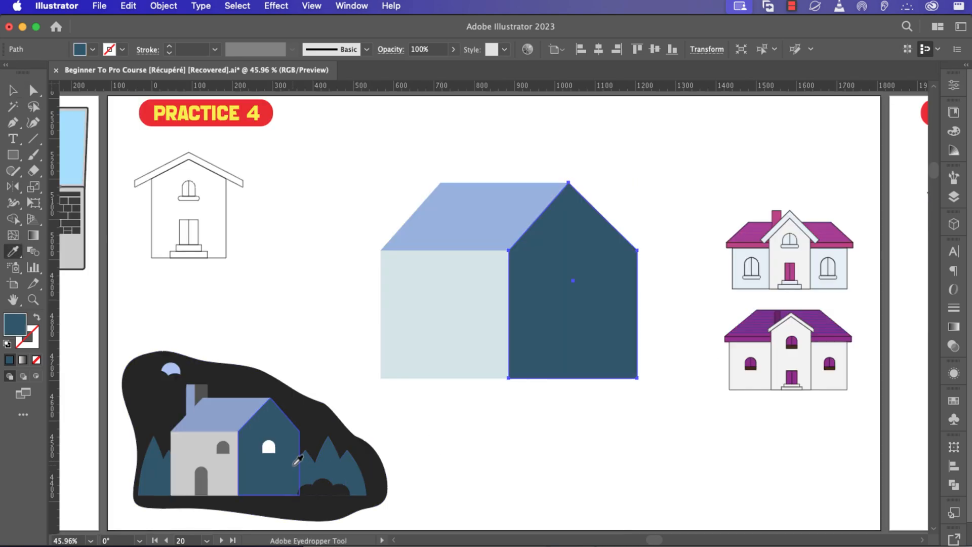
pyautogui.press('v')
pyautogui.click(494, 466)
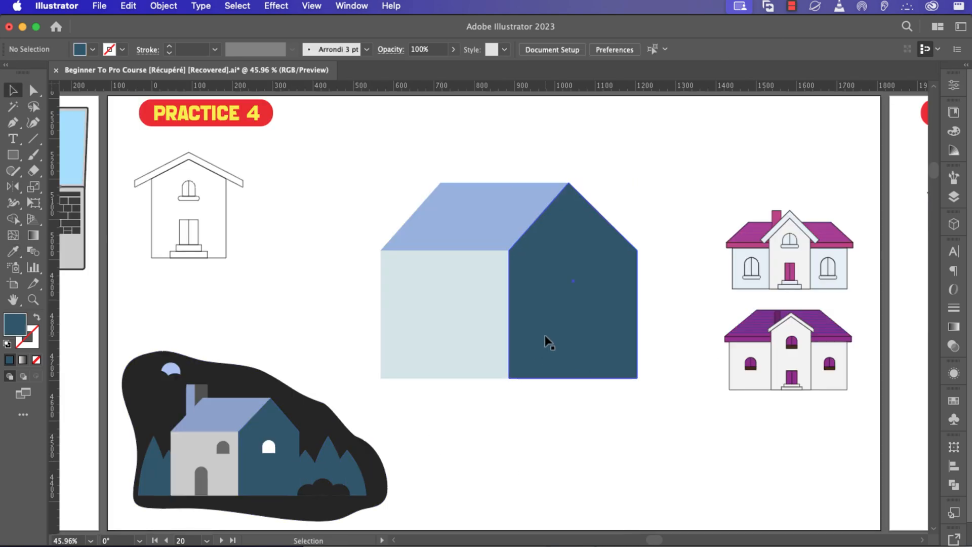
# Save the gable wall's dark blue as a new swatch.
pyautogui.keyDown('shift'); pyautogui.click(80, 49); pyautogui.keyUp('shift')
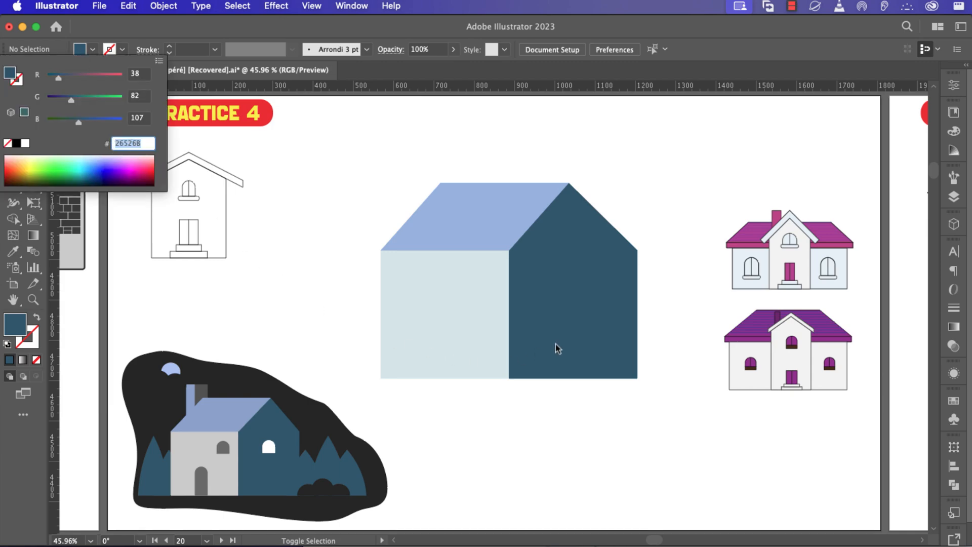
pyautogui.click(955, 402)
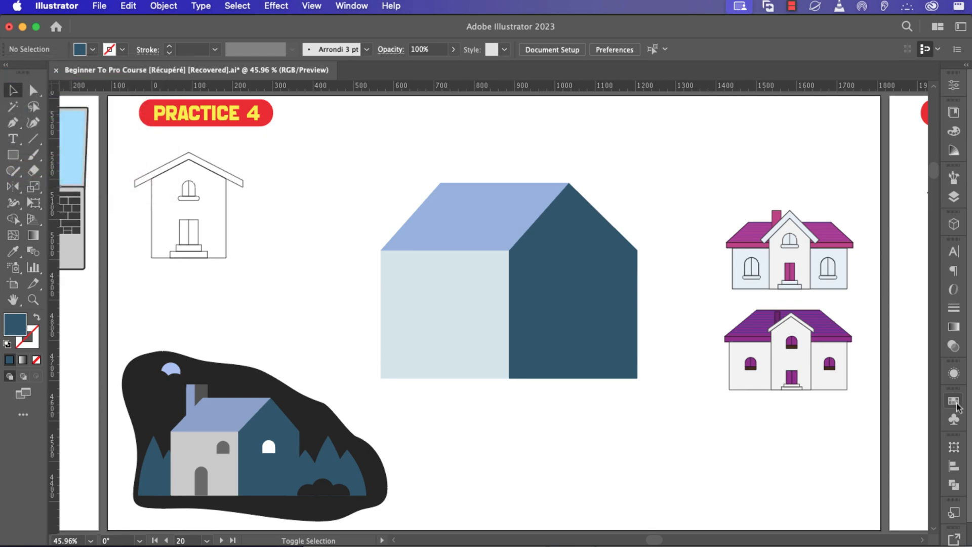
pyautogui.click(955, 402)
pyautogui.click(905, 526)
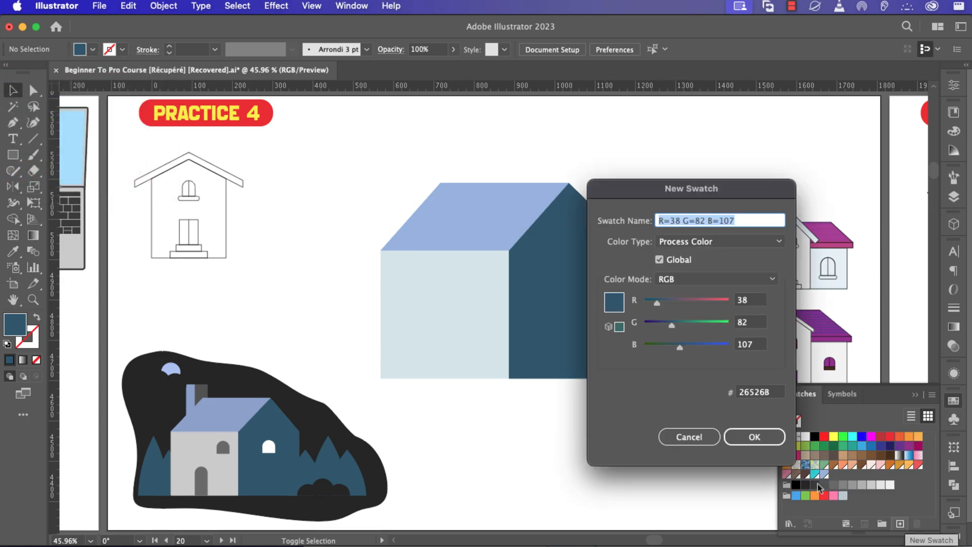
pyautogui.click(749, 436)
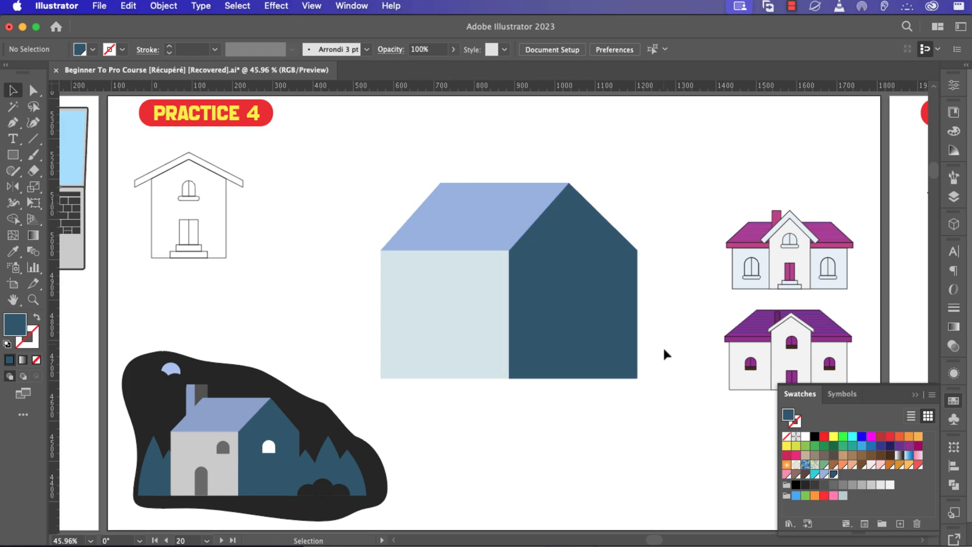
# Shorten the house, shift it left and up, and draw a 69 × 115 px door rectangle.
pyautogui.moveTo(652, 428); pyautogui.dragTo(451, 238)
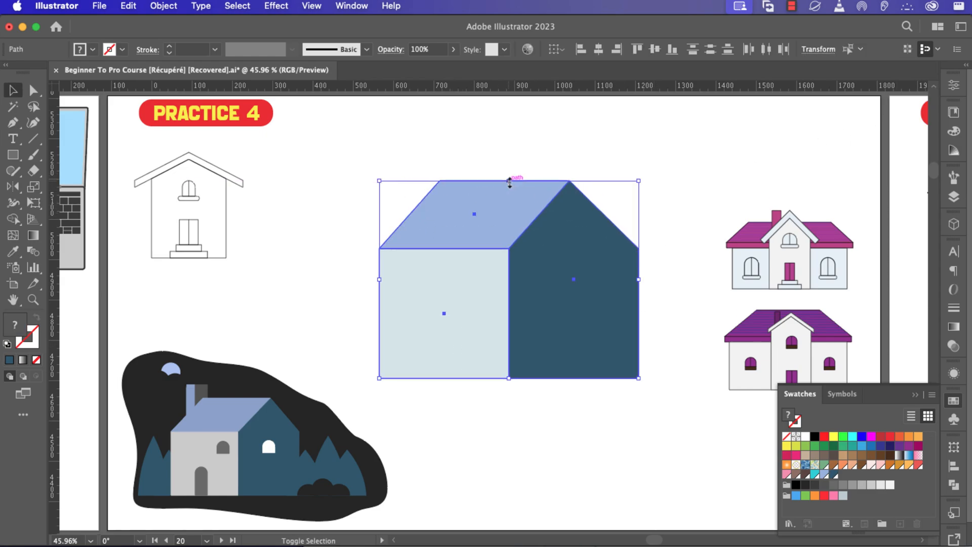
pyautogui.moveTo(510, 181); pyautogui.dragTo(509, 217)
pyautogui.moveTo(519, 343); pyautogui.dragTo(470, 337)
pyautogui.click(552, 448)
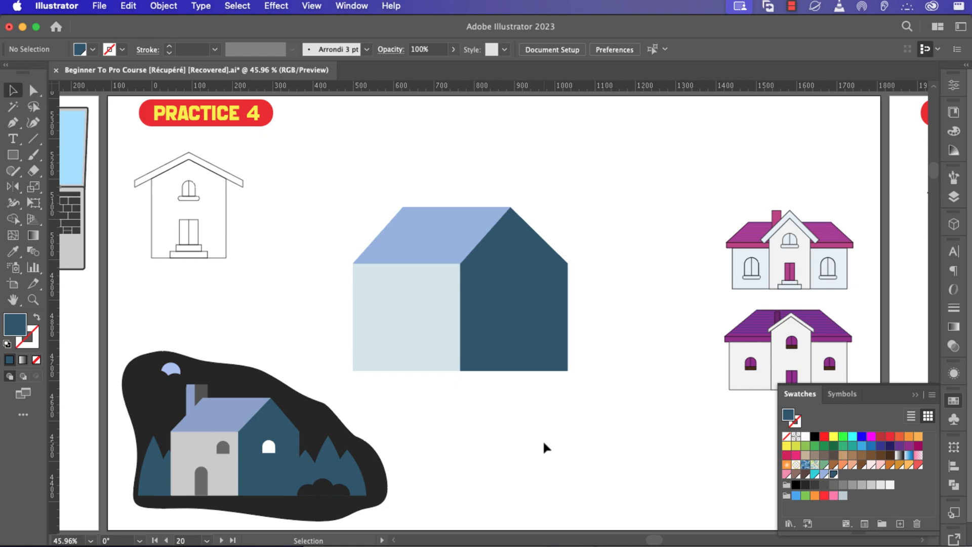
pyautogui.press('m')
pyautogui.moveTo(421, 369); pyautogui.dragTo(393, 323)
# Fill the door light grey, make it narrower, and round its top corners into an arch.
pyautogui.click(93, 49)
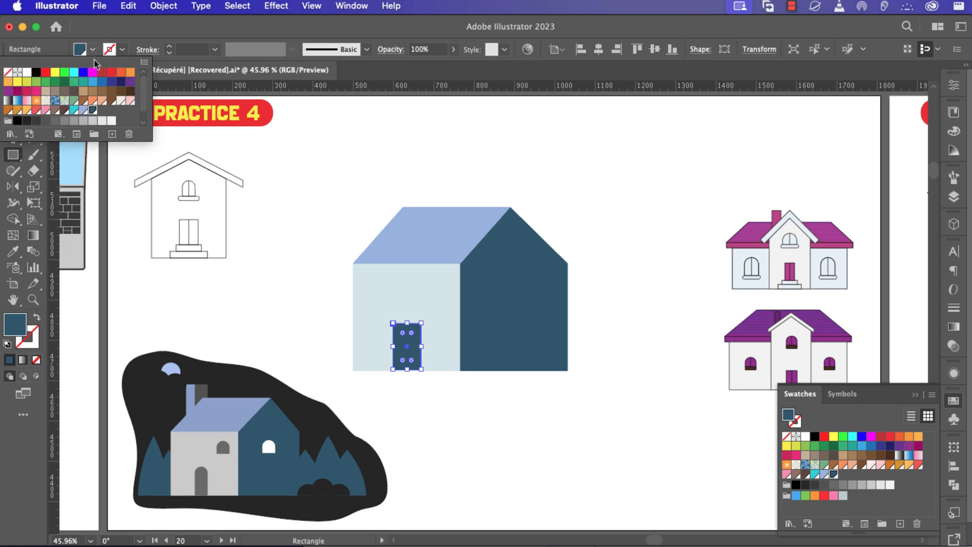
pyautogui.click(45, 121)
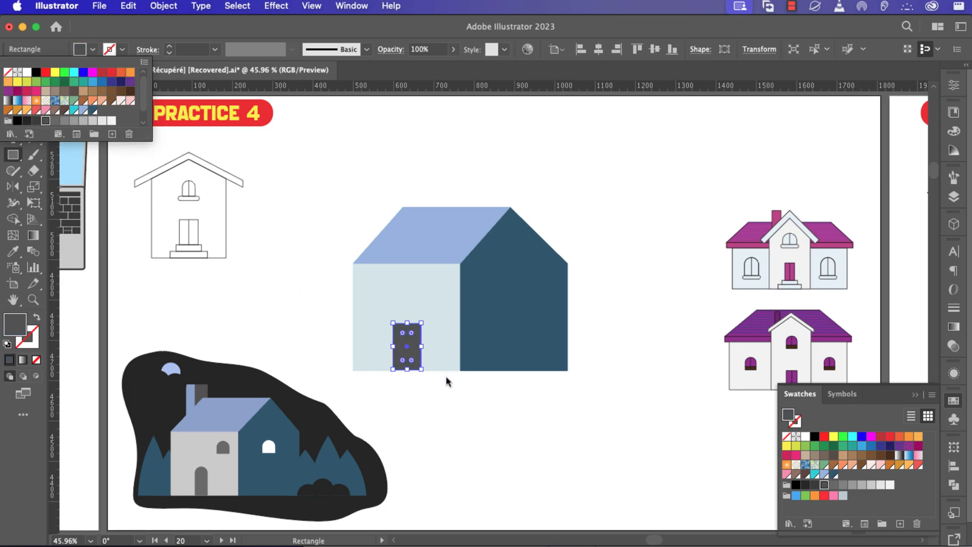
pyautogui.click(55, 121)
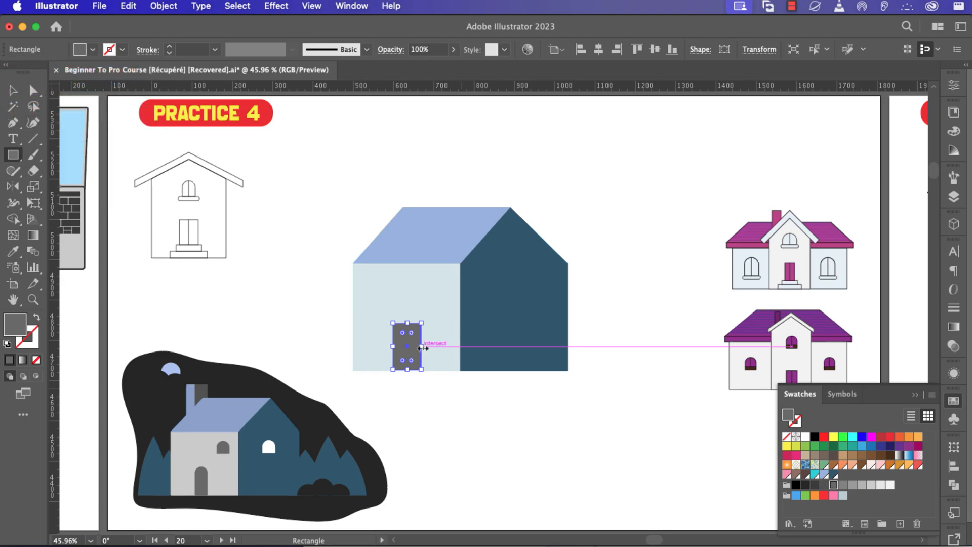
pyautogui.moveTo(423, 348); pyautogui.dragTo(419, 348)
pyautogui.hscroll(1, 414, 348)
pyautogui.scroll(5, 394, 342)
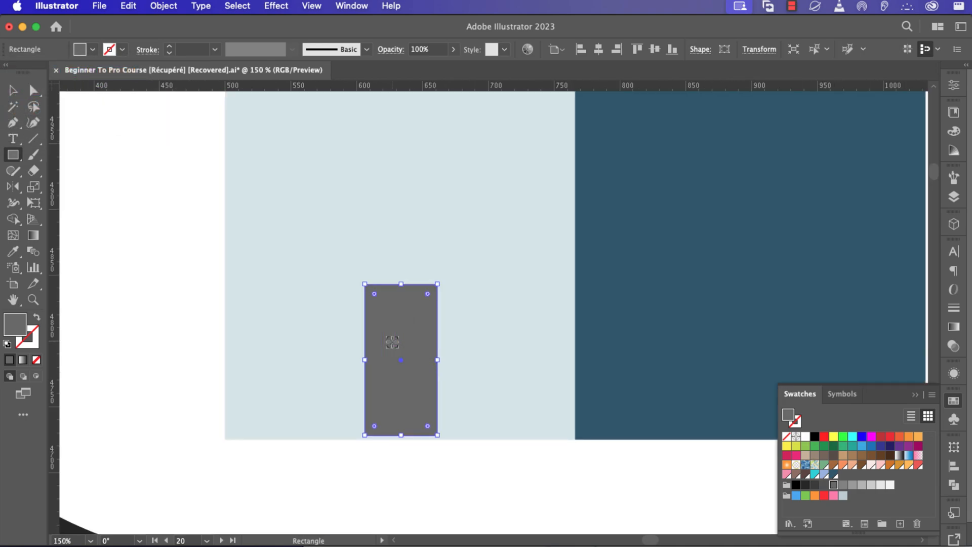
pyautogui.press('a')
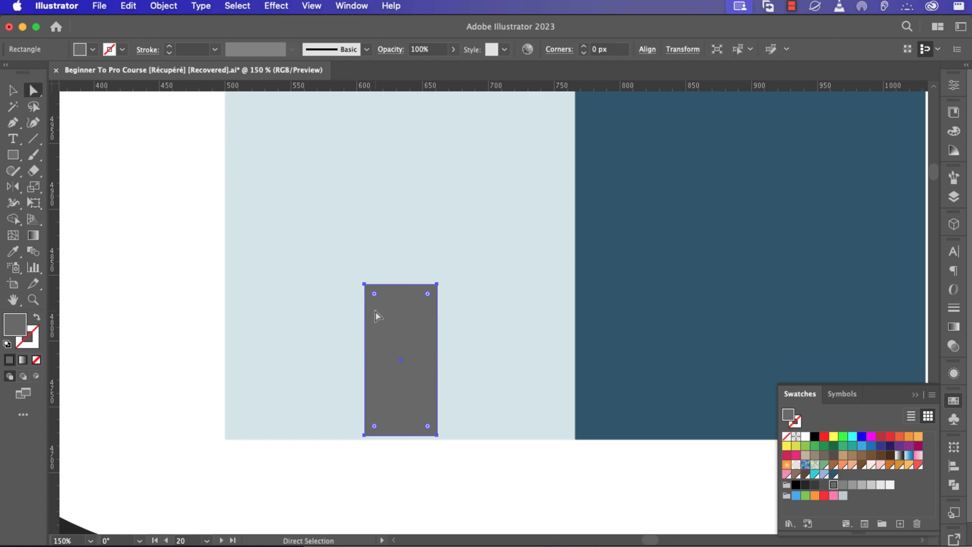
pyautogui.click(364, 285)
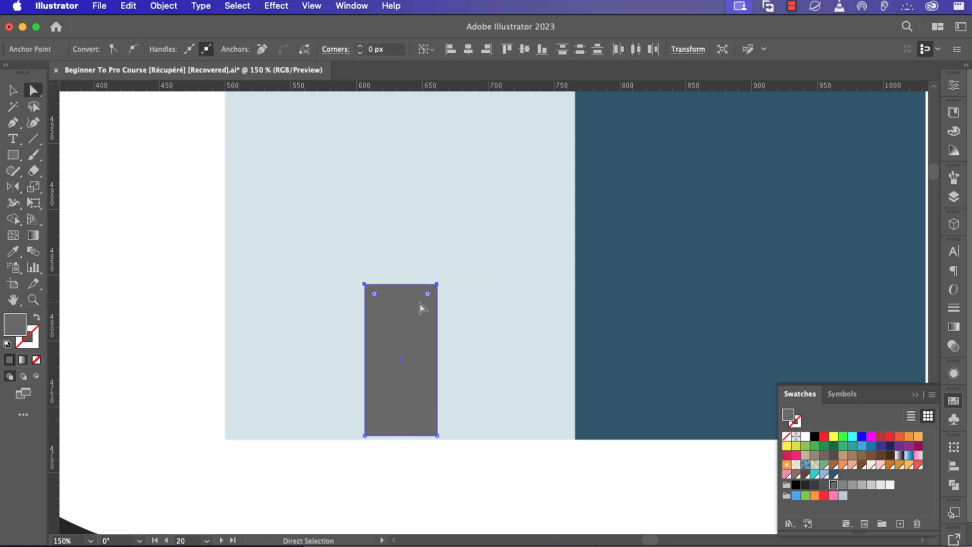
pyautogui.moveTo(428, 294); pyautogui.dragTo(463, 277)
pyautogui.scroll(-2, 419, 358)
# Copy the arched door as windows and fill the dark-wall window white.
pyautogui.press('v')
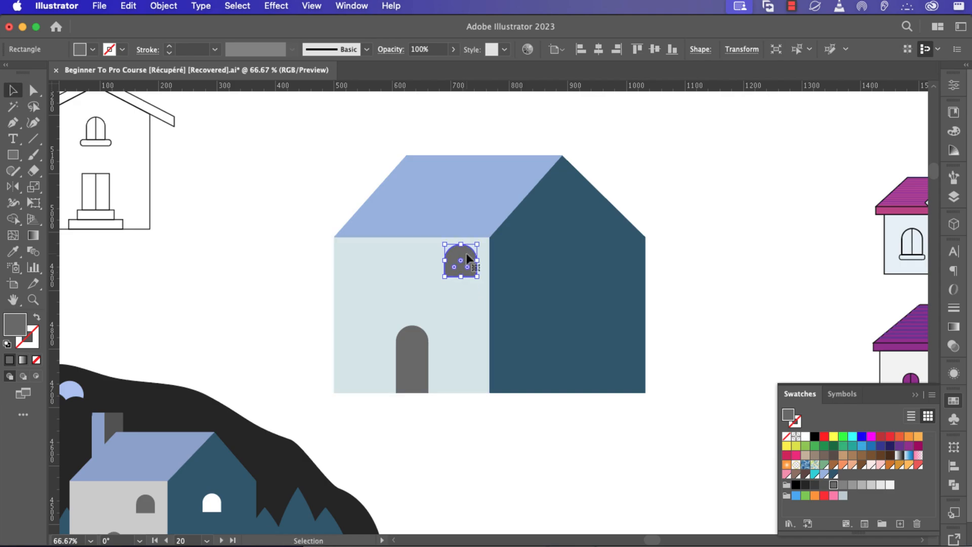
pyautogui.moveTo(465, 253); pyautogui.dragTo(578, 274)
pyautogui.click(92, 49)
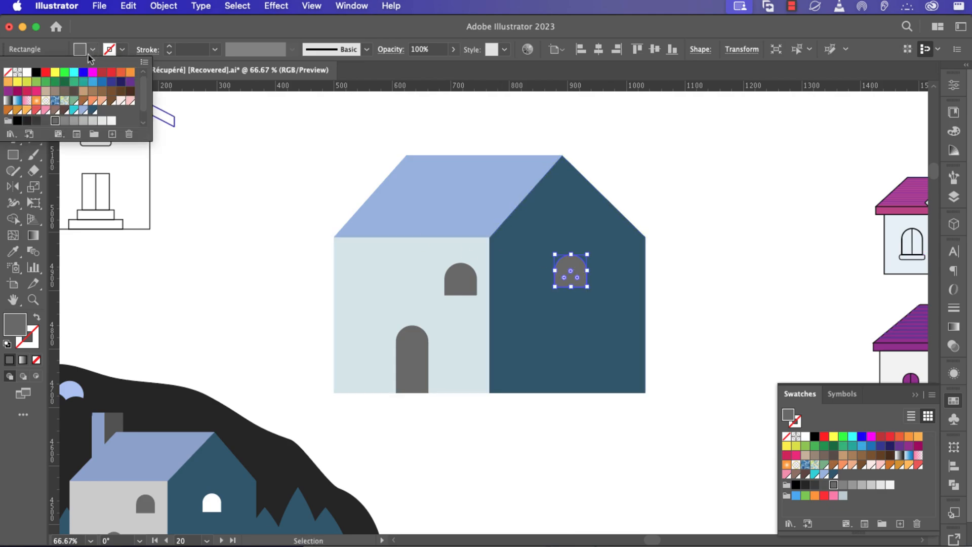
pyautogui.click(27, 72)
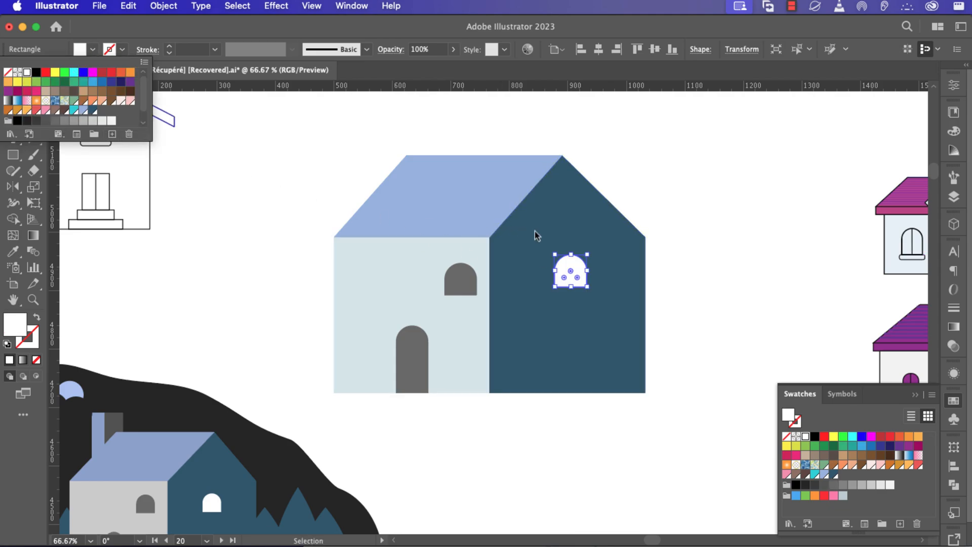
pyautogui.click(578, 226)
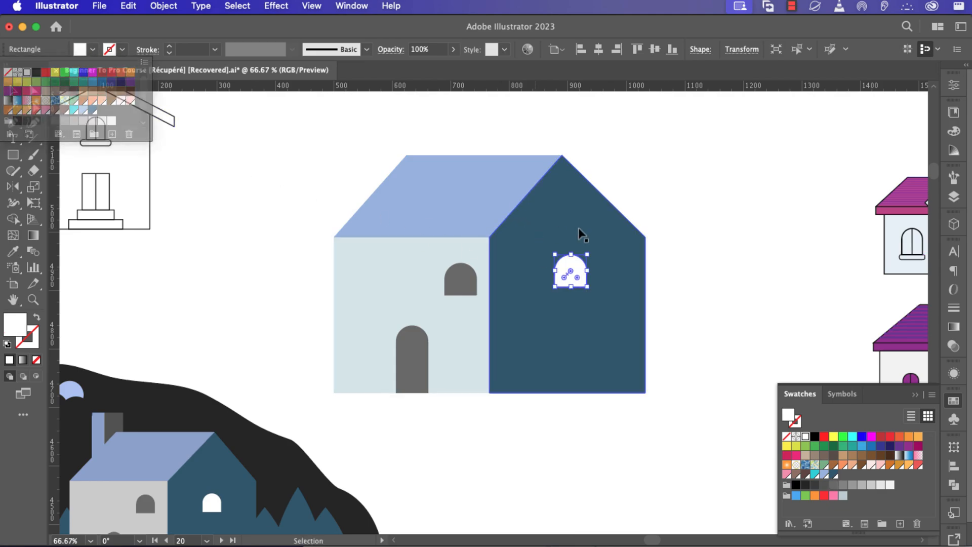
pyautogui.click(704, 213)
pyautogui.keyDown('alt'); pyautogui.scroll(-2, 655, 287); pyautogui.keyUp('alt')
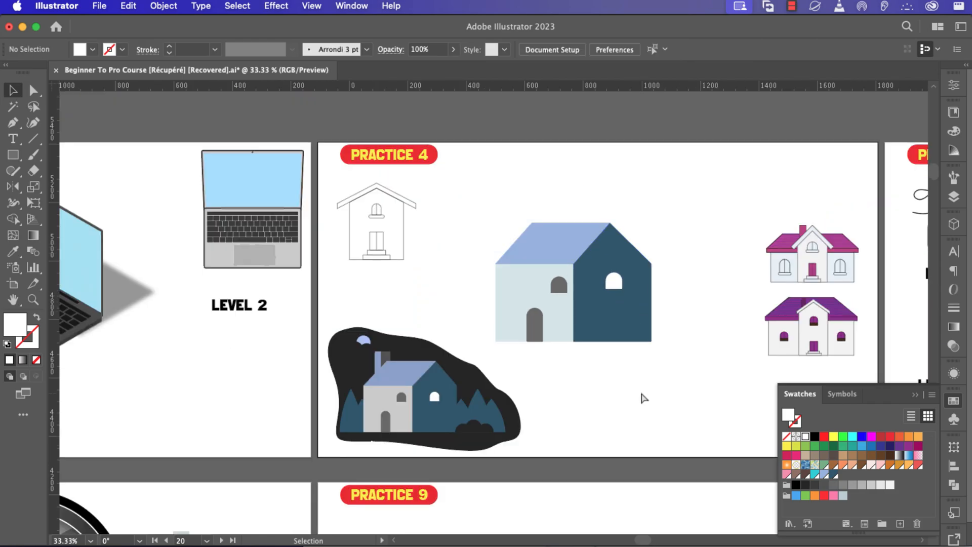
pyautogui.keyDown('alt'); pyautogui.scroll(1, 643, 397); pyautogui.keyUp('alt')
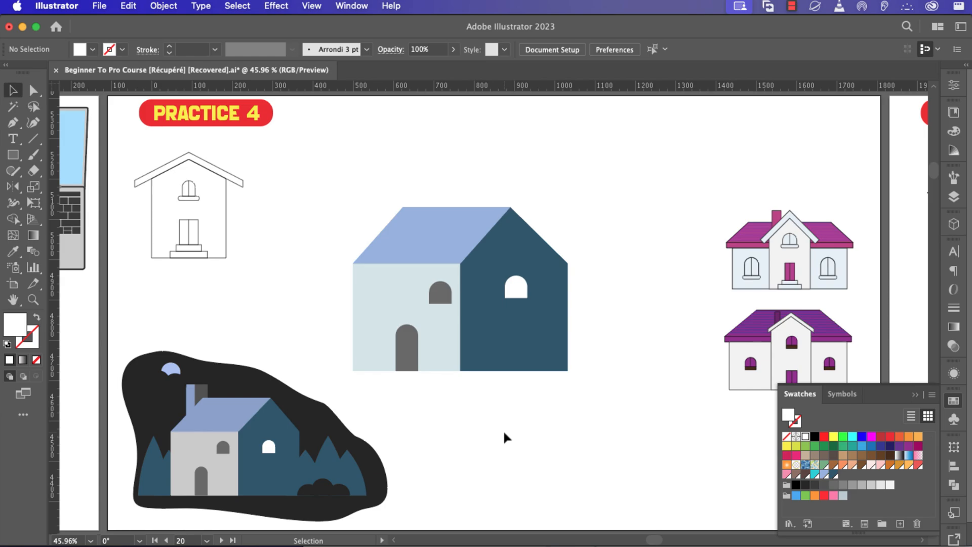
# Draw a polygon above the house and reduce it to a triangle.
pyautogui.click(13, 155)
pyautogui.click(70, 203)
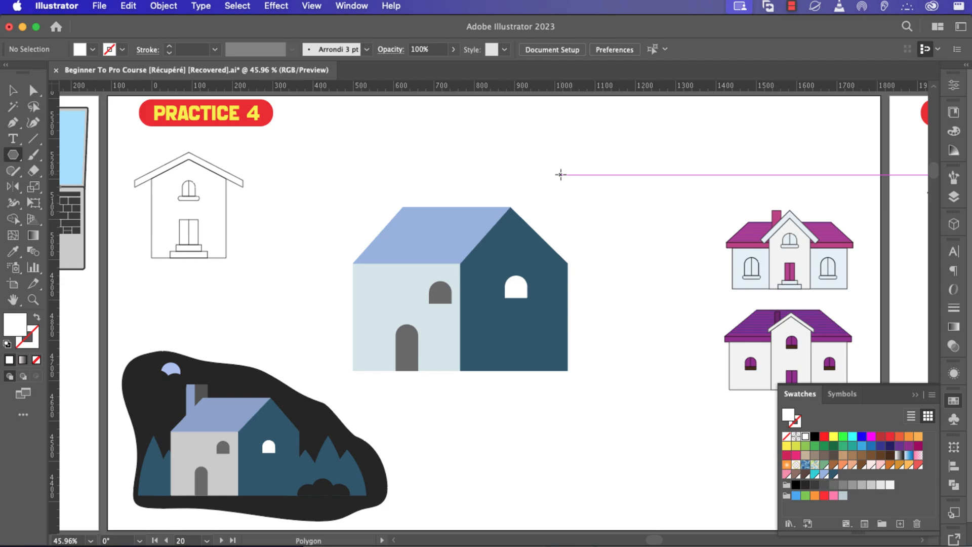
pyautogui.moveTo(561, 175); pyautogui.dragTo(627, 174)
pyautogui.press('Up')
pyautogui.press('Up')
pyautogui.press('Up')
pyautogui.press('Up')
pyautogui.press('Up')
pyautogui.press('Down')
pyautogui.press('Down')
pyautogui.press('Down')
pyautogui.press('Down')
pyautogui.press('Down')
pyautogui.press('Down')
pyautogui.press('Down')
pyautogui.press('Down')
pyautogui.press('Down')
pyautogui.press('Down')
pyautogui.press('Down')
pyautogui.press('Up')
pyautogui.press('Up')
pyautogui.press('Up')
pyautogui.press('Down')
pyautogui.press('Up')
pyautogui.press('Down')
pyautogui.press('Down')
pyautogui.press('Down')
pyautogui.press('Up')
pyautogui.press('Up')
pyautogui.press('Down')
pyautogui.press('Up')
pyautogui.press('Down')
pyautogui.press('Down')
# Make the triangle upright, tall and narrow, then lower its top to shorten it.
pyautogui.press('shift')
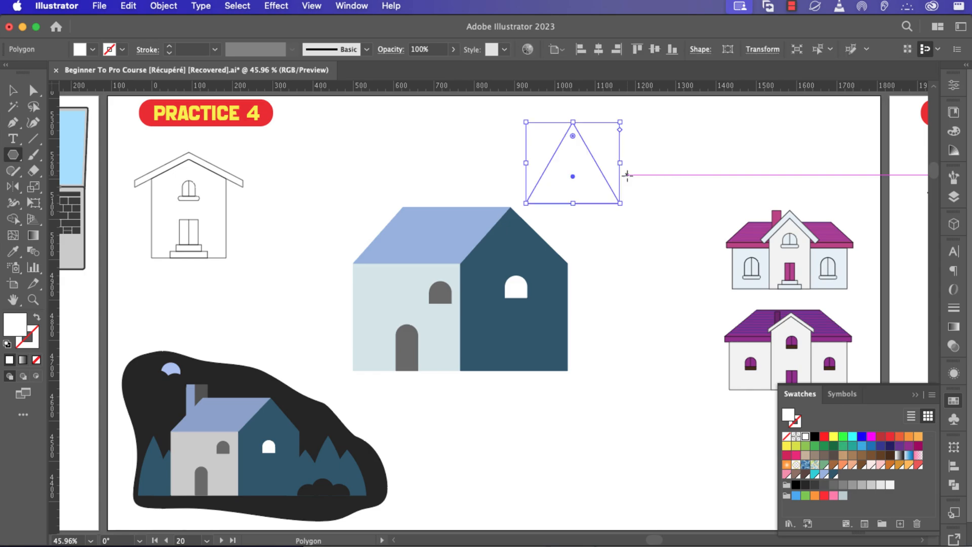
pyautogui.moveTo(572, 203); pyautogui.dragTo(570, 251)
pyautogui.moveTo(621, 187); pyautogui.dragTo(622, 246)
pyautogui.press('v')
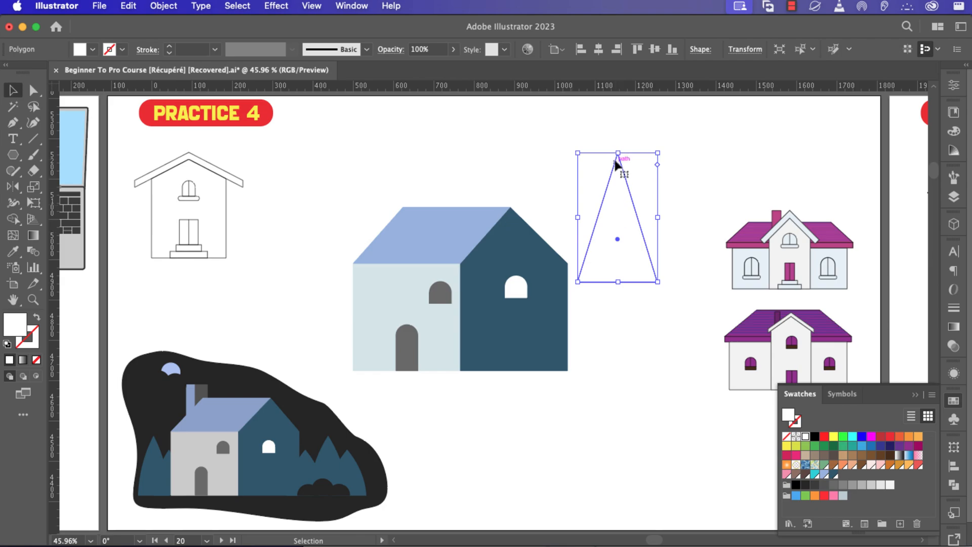
pyautogui.moveTo(618, 152); pyautogui.dragTo(618, 177)
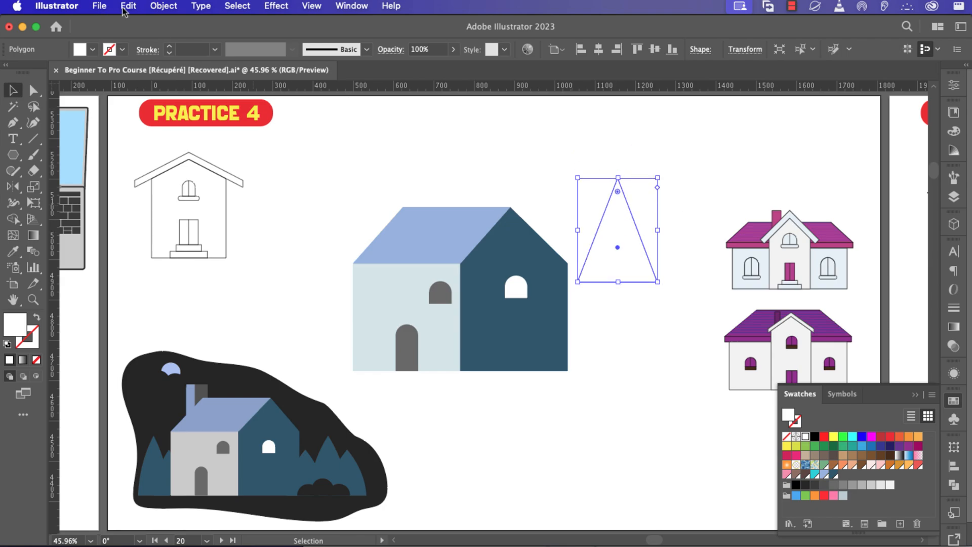
pyautogui.click(155, 9)
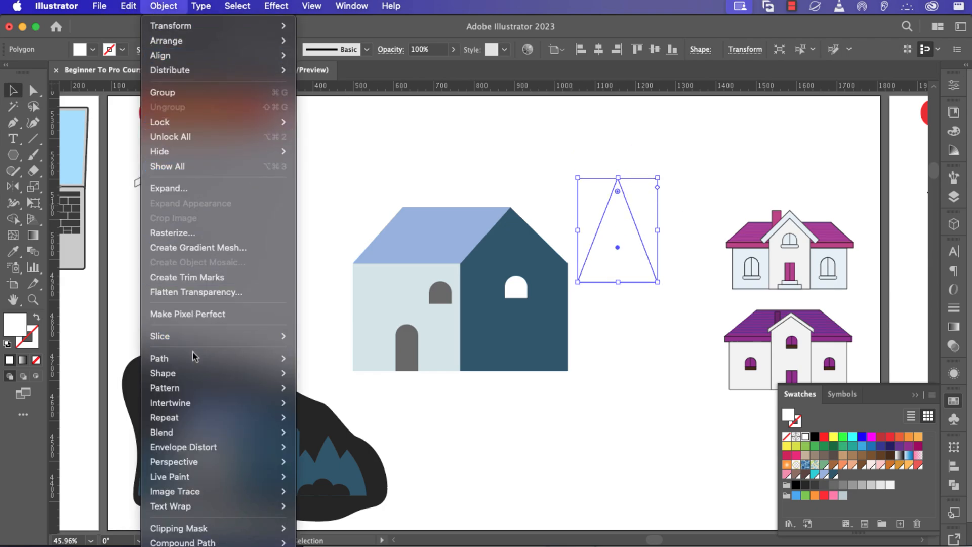
pyautogui.moveTo(190, 449)
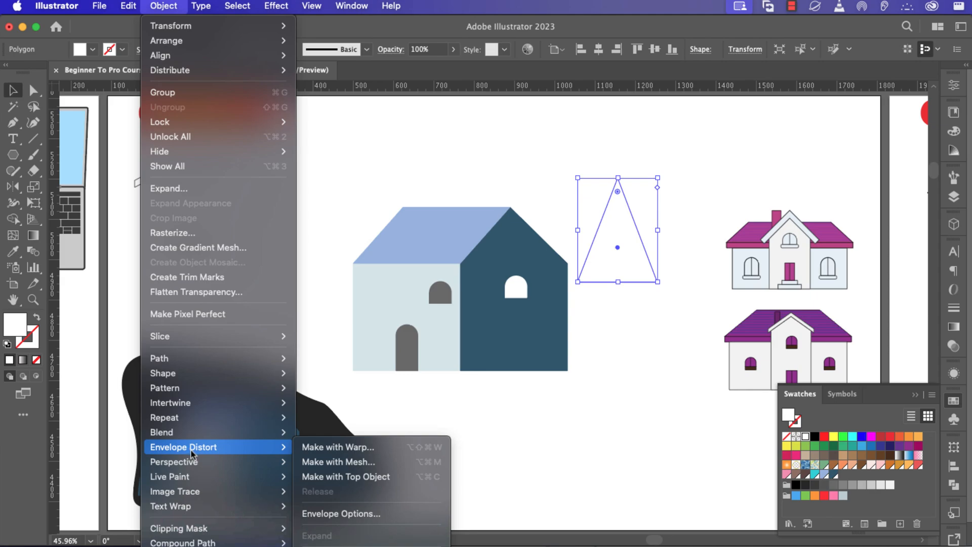
pyautogui.click(325, 448)
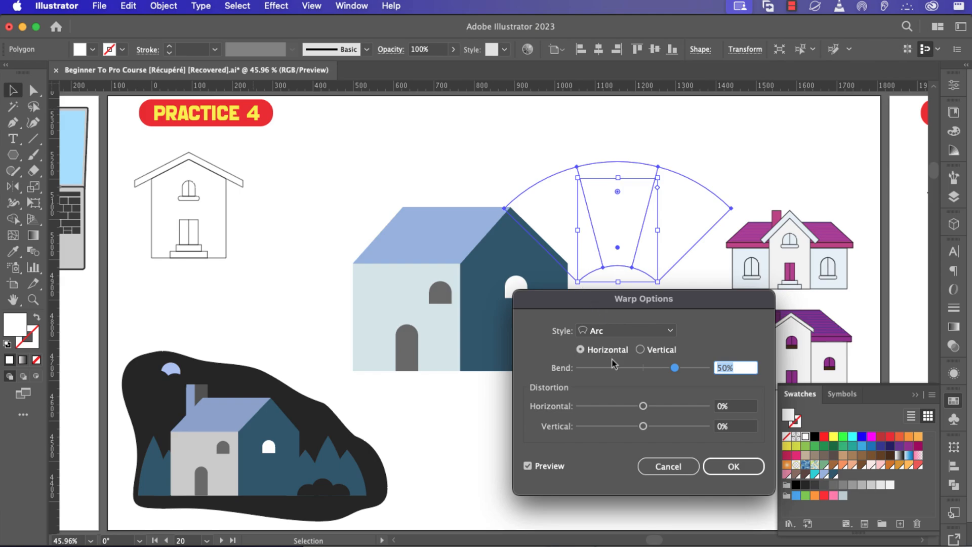
pyautogui.click(640, 350)
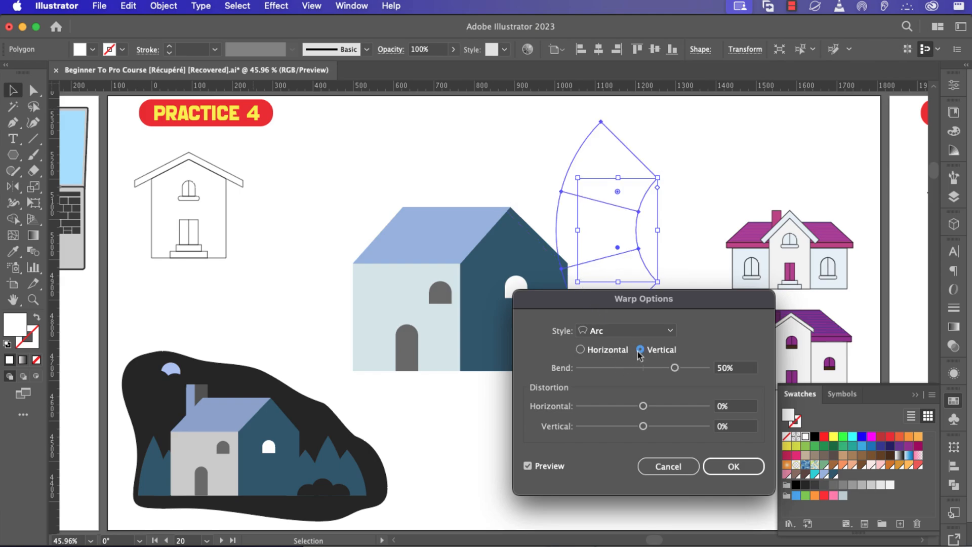
pyautogui.click(580, 350)
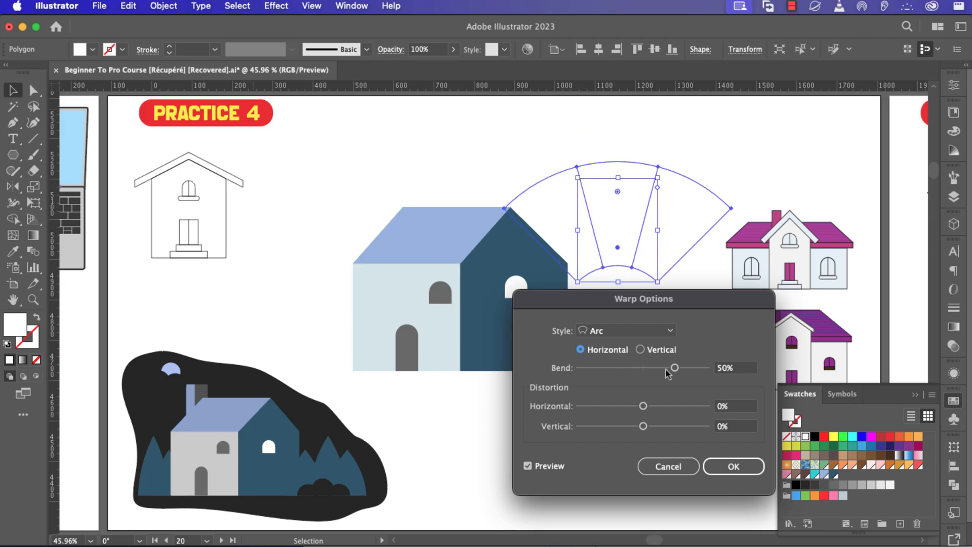
pyautogui.moveTo(666, 374); pyautogui.dragTo(622, 376)
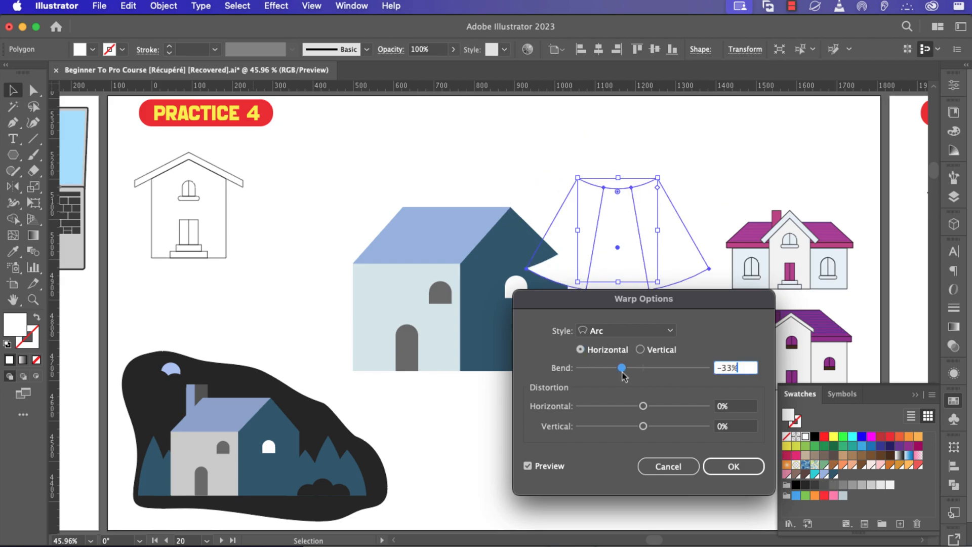
pyautogui.click(658, 466)
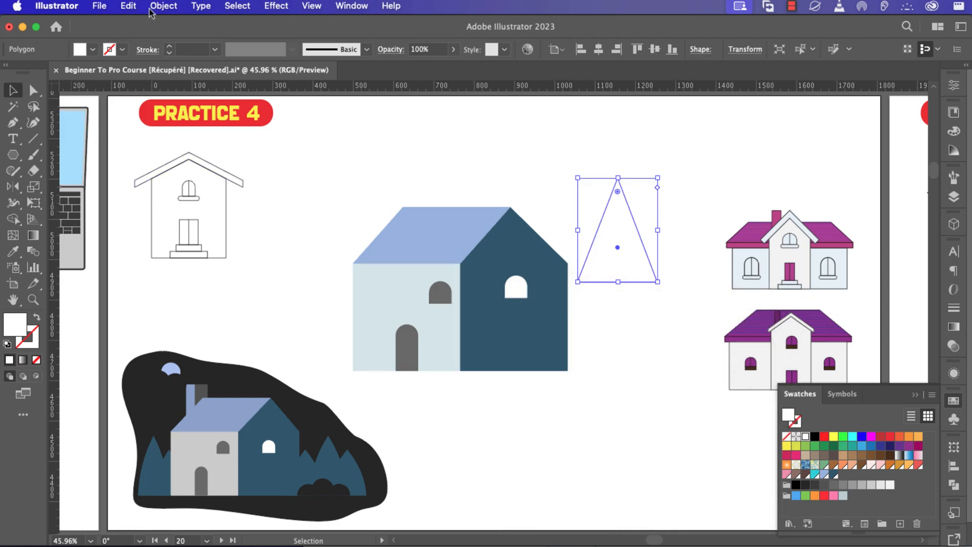
# Fill the triangle dark blue from the fill swatches.
pyautogui.click(93, 49)
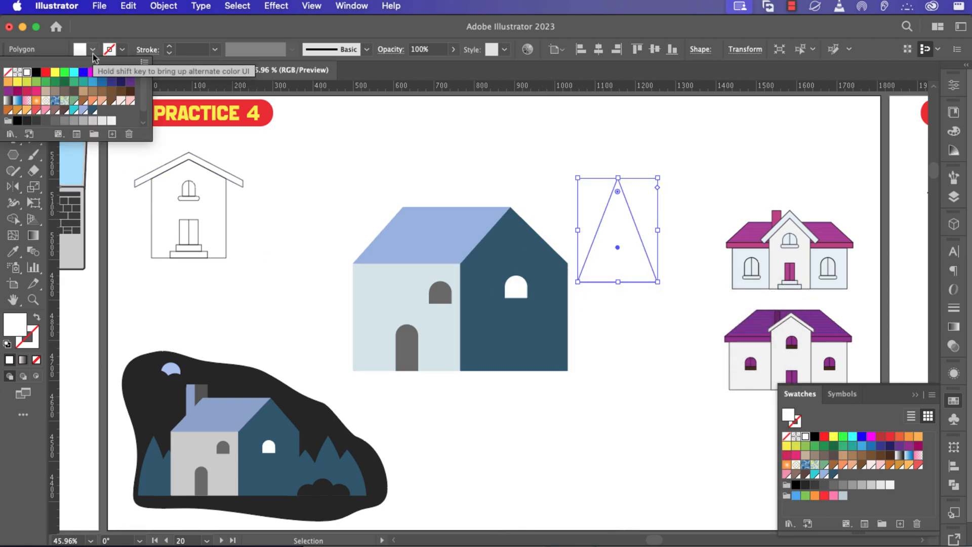
pyautogui.click(560, 303)
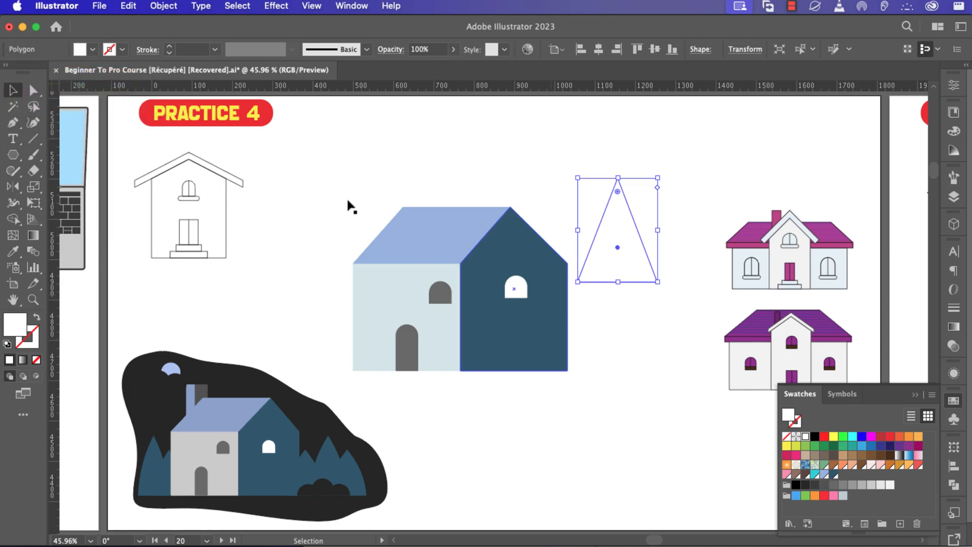
pyautogui.click(92, 49)
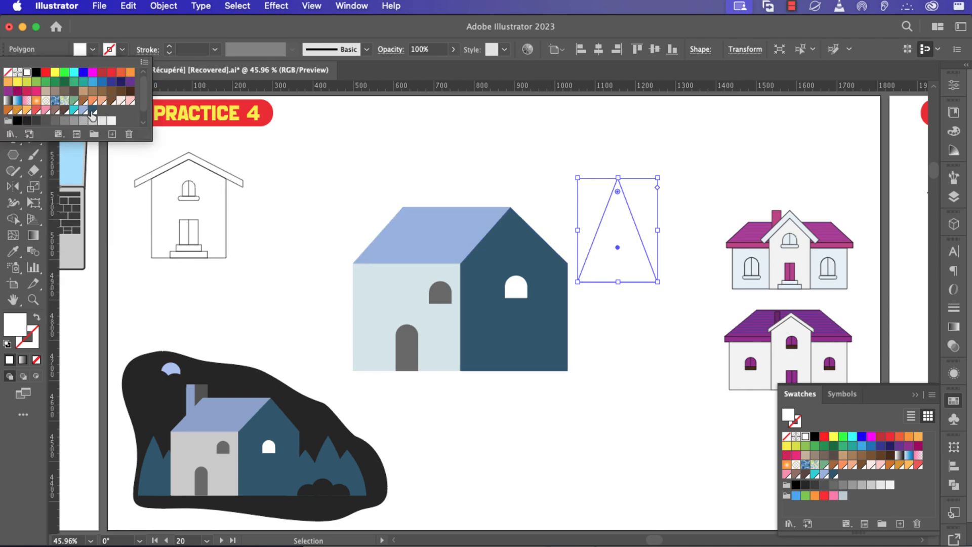
pyautogui.click(92, 110)
pyautogui.click(642, 276)
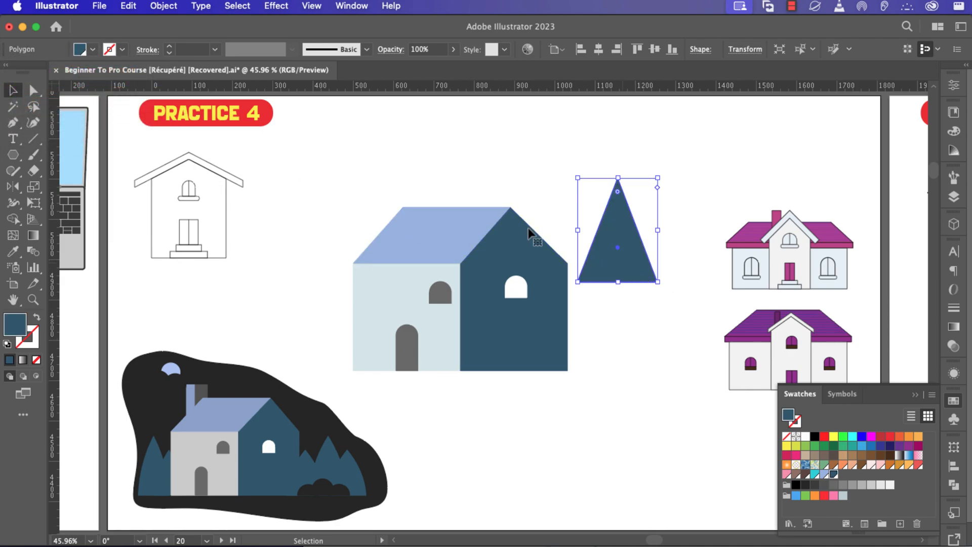
# Apply an Arc envelope warp at 22% bend, then expand it into a plain shape.
pyautogui.click(162, 6)
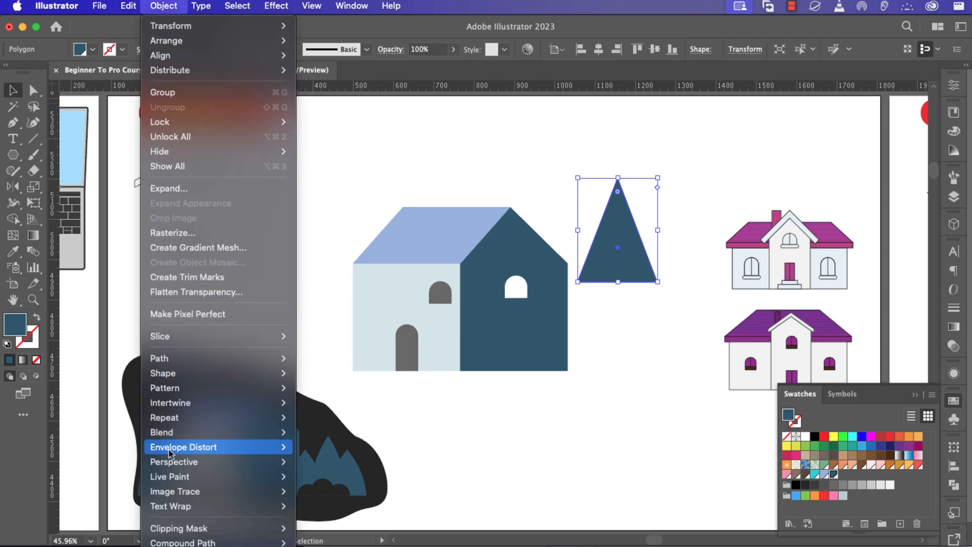
pyautogui.moveTo(174, 447)
pyautogui.click(324, 447)
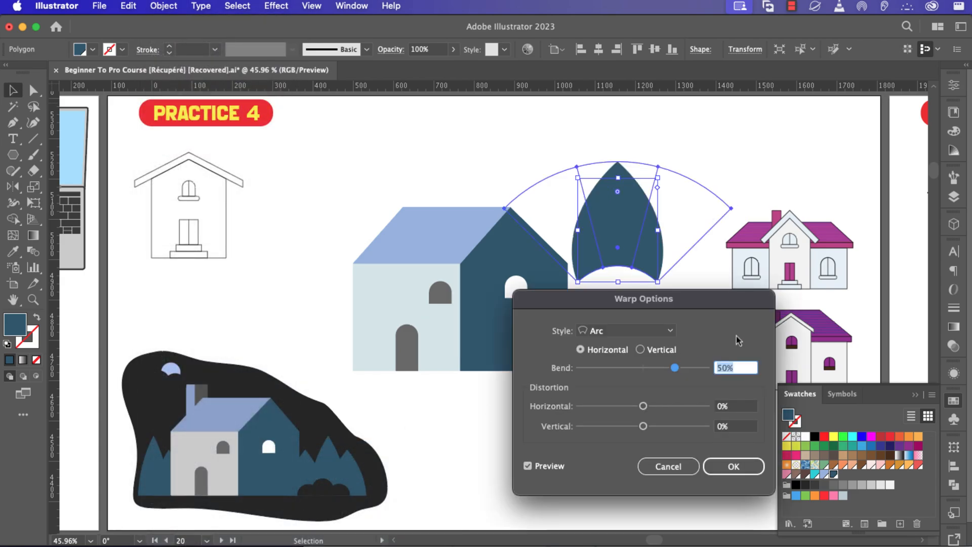
pyautogui.moveTo(677, 373); pyautogui.dragTo(657, 373)
pyautogui.click(734, 466)
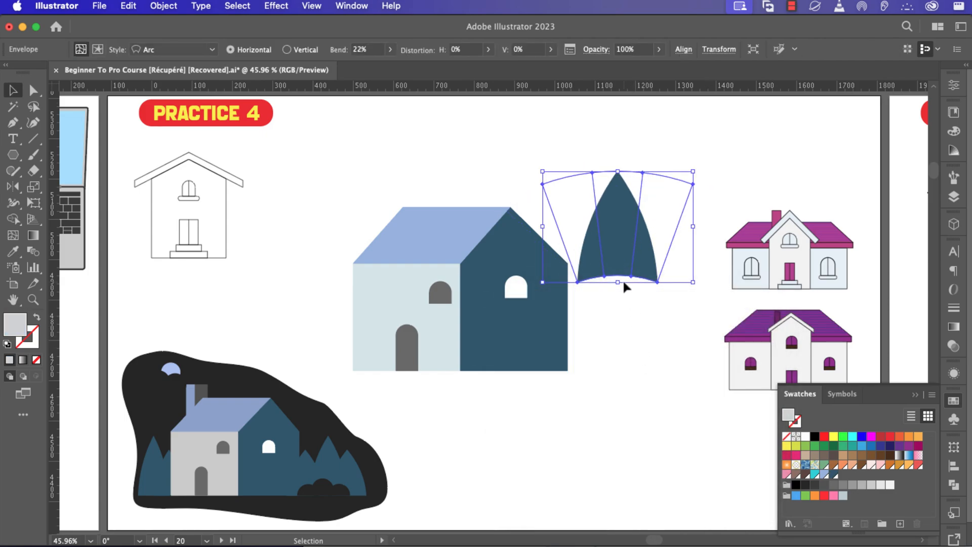
pyautogui.click(163, 6)
pyautogui.click(381, 253)
pyautogui.click(458, 388)
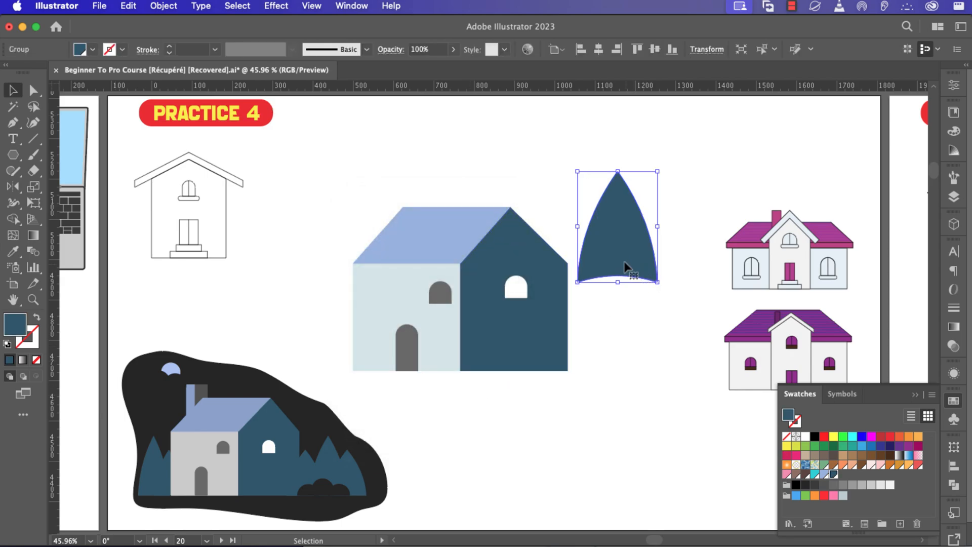
# Move the pointed shape down-right and erase its curved bottom to a flat base.
pyautogui.moveTo(623, 258); pyautogui.dragTo(644, 220)
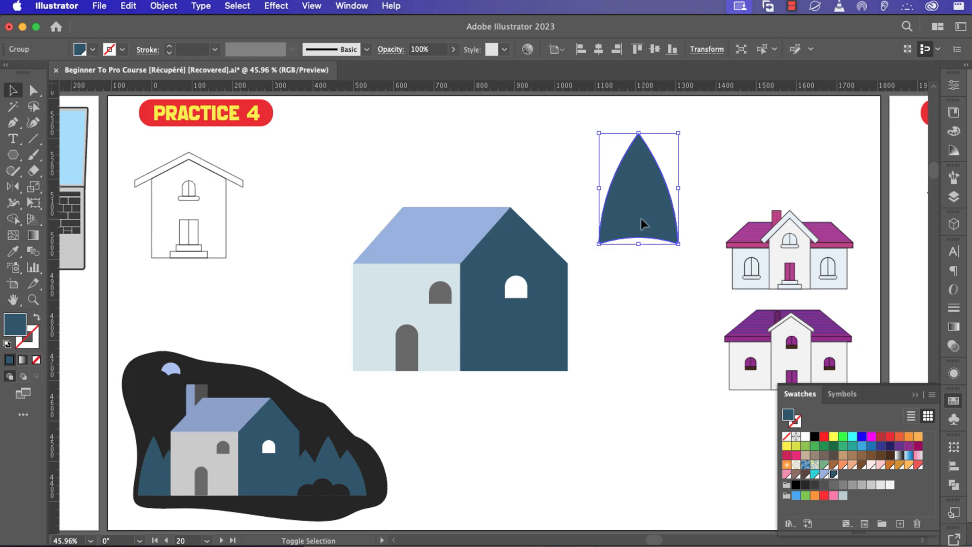
pyautogui.hotkey('shift', 'e')
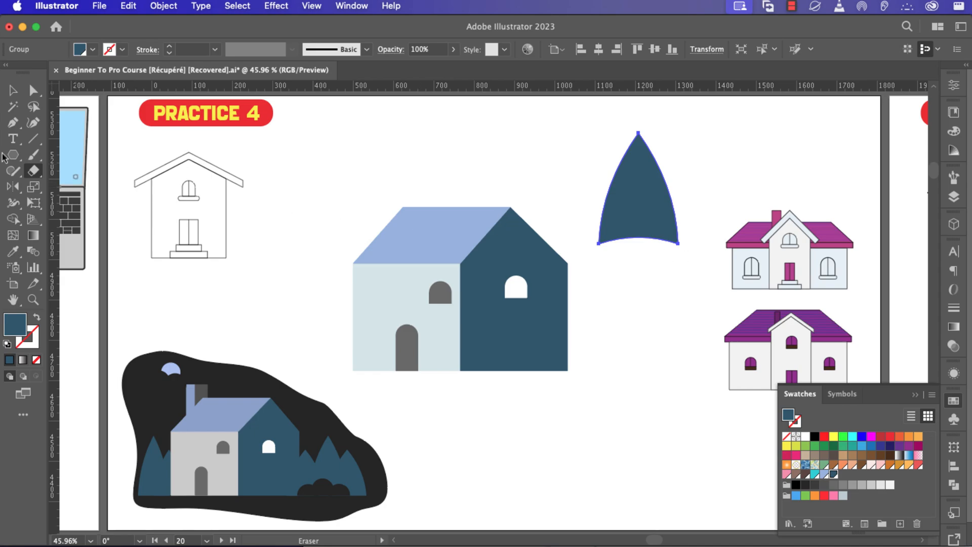
pyautogui.moveTo(34, 180)
pyautogui.mouseDown()
pyautogui.moveTo(71, 168)
pyautogui.moveTo(38, 175)
pyautogui.moveTo(147, 176)
pyautogui.mouseUp()
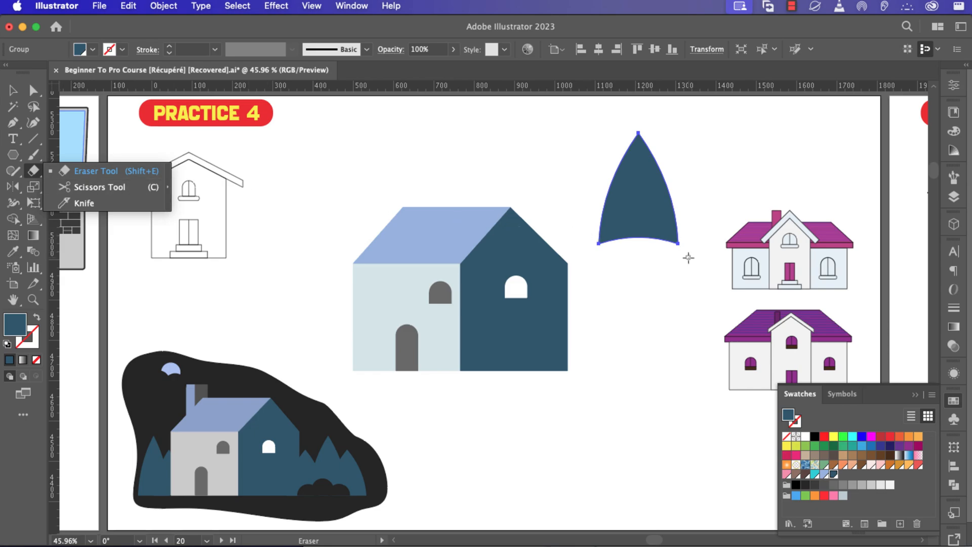
pyautogui.moveTo(693, 261); pyautogui.dragTo(586, 234)
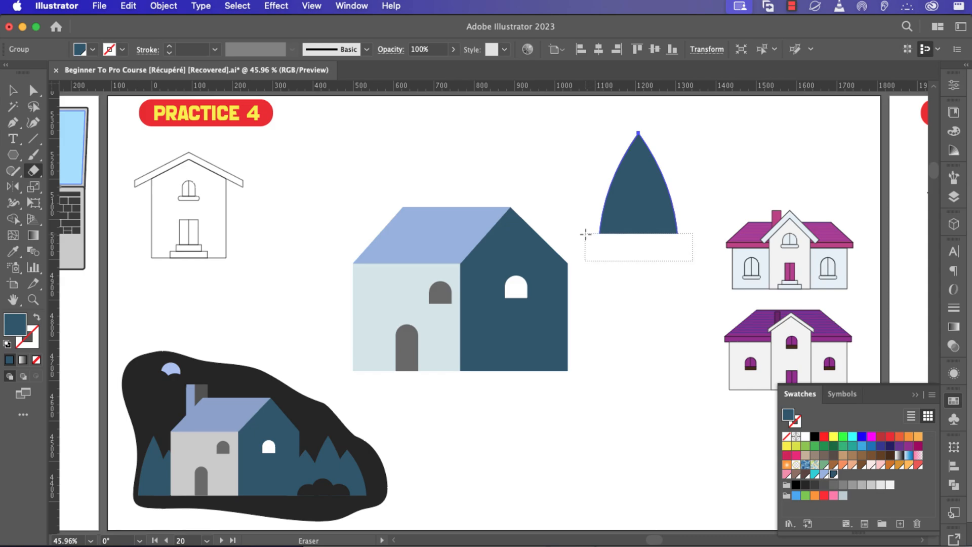
pyautogui.moveTo(585, 234)
pyautogui.mouseDown()
pyautogui.moveTo(577, 193)
pyautogui.moveTo(579, 243)
pyautogui.moveTo(578, 233)
pyautogui.mouseUp()
# Move the bush beside the house's dark wall and shrink it.
pyautogui.press('v')
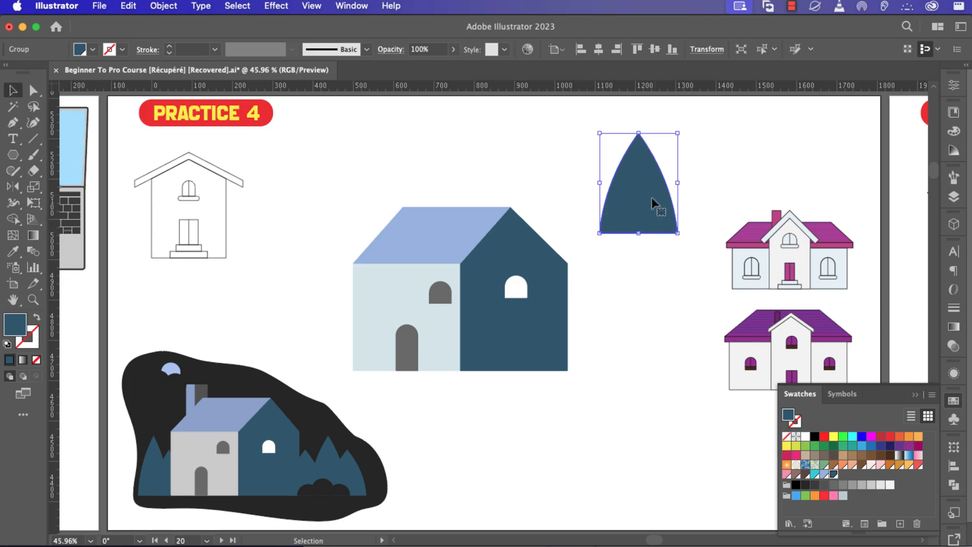
pyautogui.moveTo(651, 206)
pyautogui.mouseDown()
pyautogui.moveTo(640, 307)
pyautogui.moveTo(621, 336)
pyautogui.mouseUp()
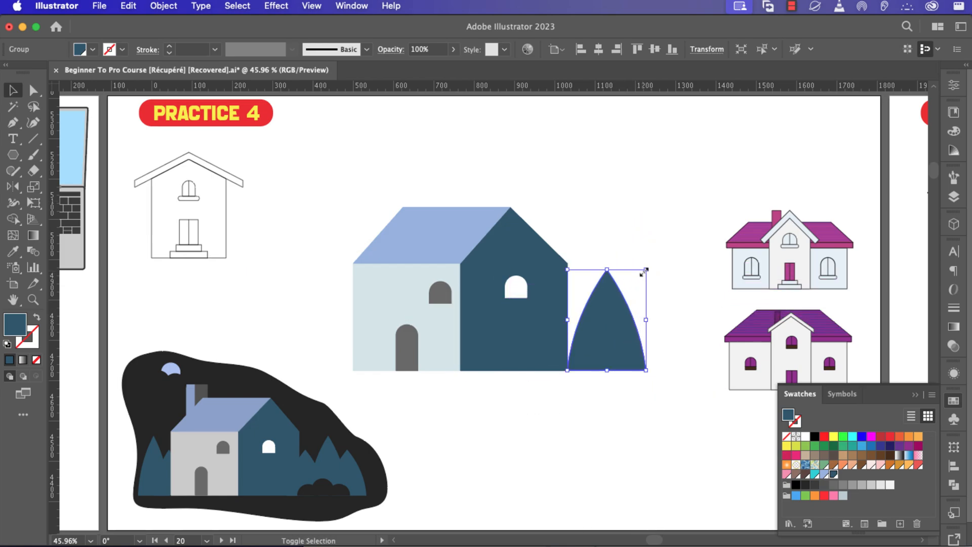
pyautogui.moveTo(642, 269); pyautogui.dragTo(614, 312)
pyautogui.moveTo(597, 348); pyautogui.dragTo(617, 347)
pyautogui.hscroll(2, 615, 348)
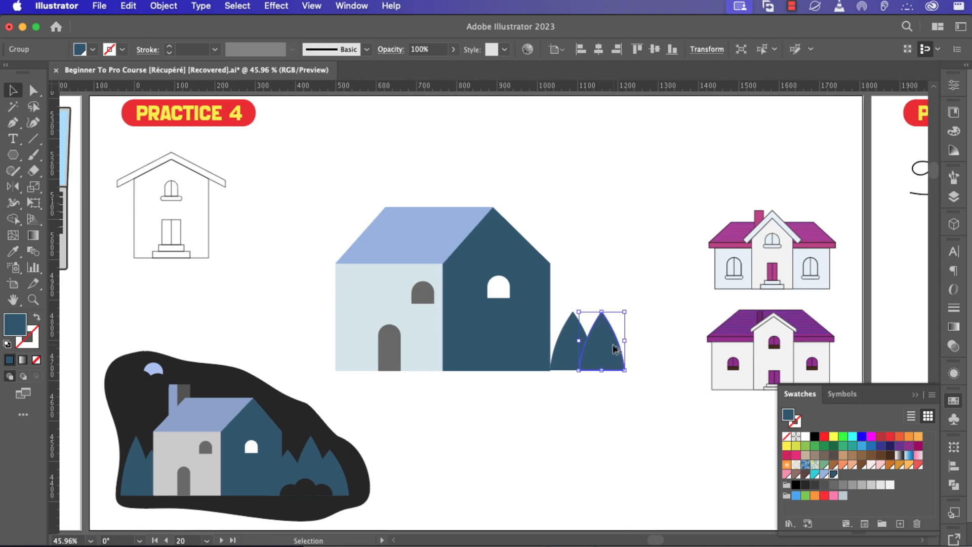
pyautogui.press('Delete')
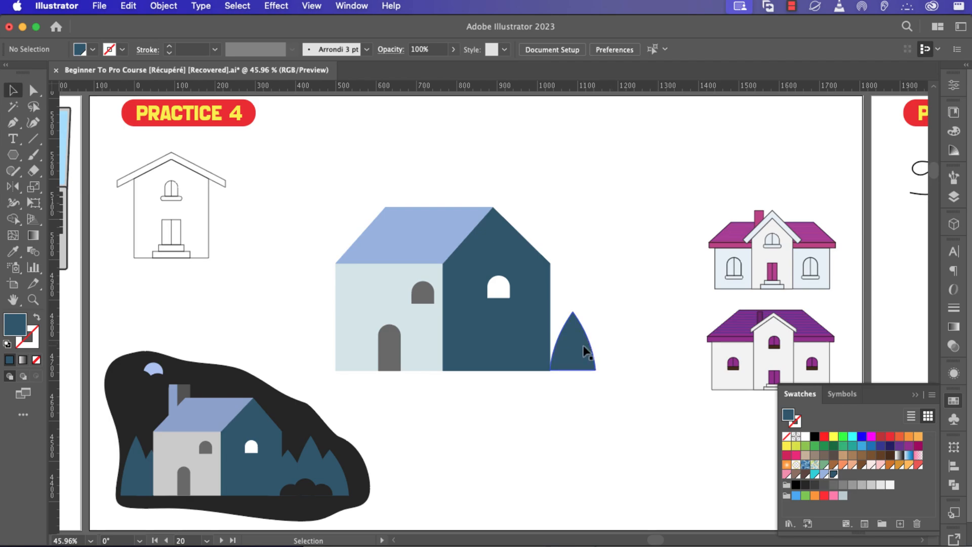
pyautogui.scroll(5, 582, 345)
# Bottom-align the bush with the dark wall, using the wall as key object.
pyautogui.click(570, 362)
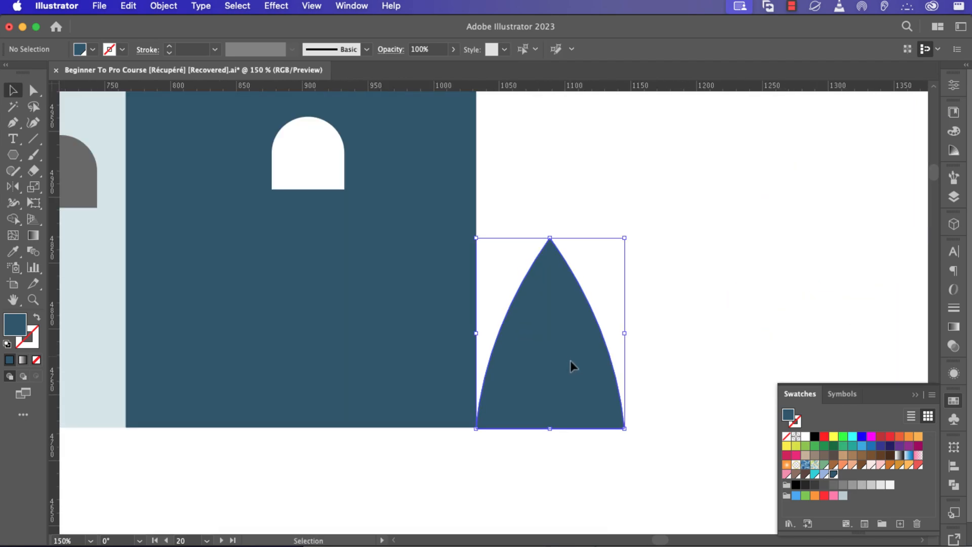
pyautogui.keyDown('shift'); pyautogui.click(437, 366); pyautogui.keyUp('shift')
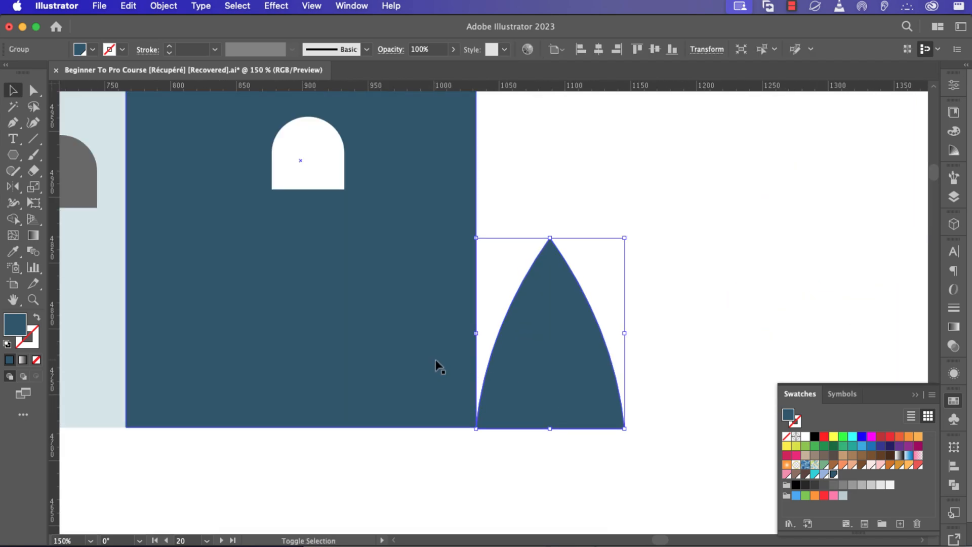
pyautogui.keyDown('shift'); pyautogui.click(436, 361); pyautogui.keyUp('shift')
pyautogui.click(433, 357)
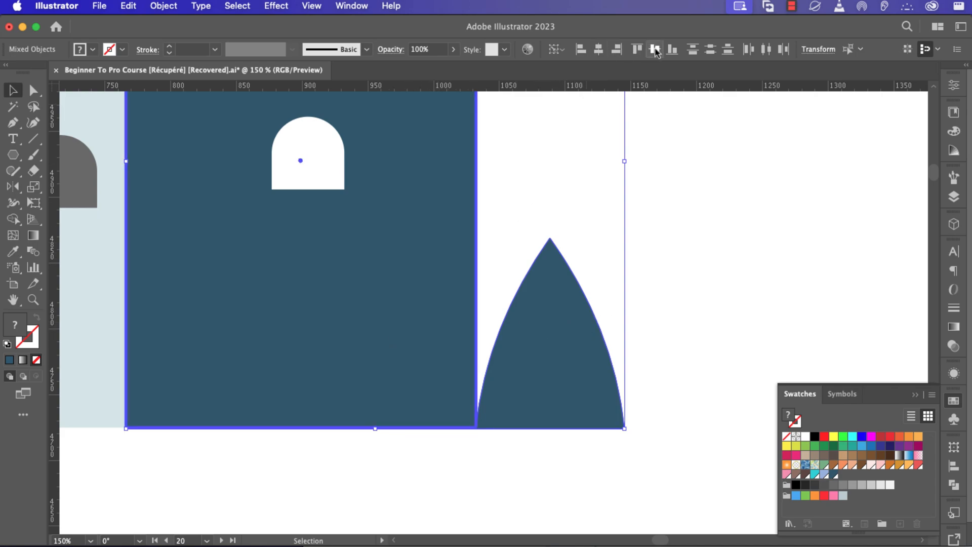
pyautogui.click(671, 49)
pyautogui.click(655, 365)
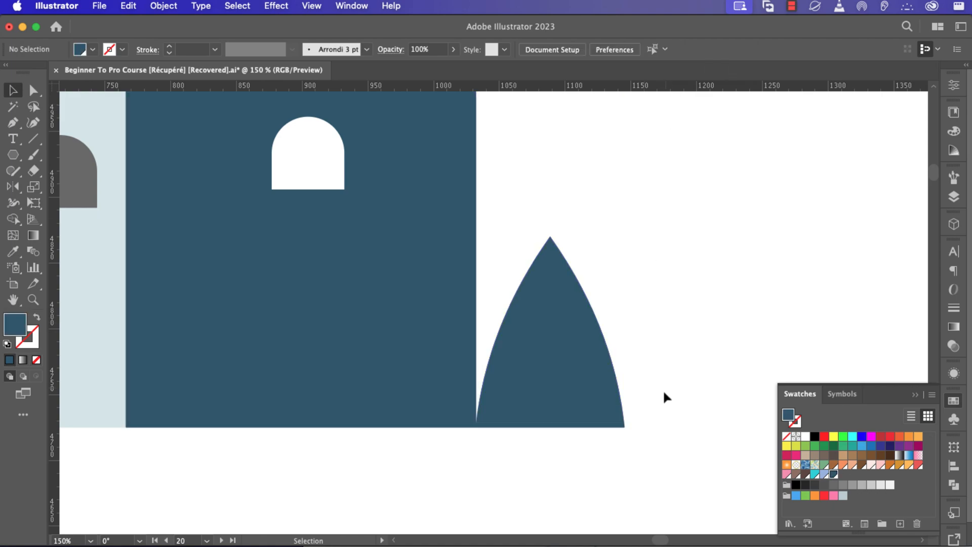
pyautogui.scroll(1, 511, 427)
pyautogui.scroll(1, 510, 428)
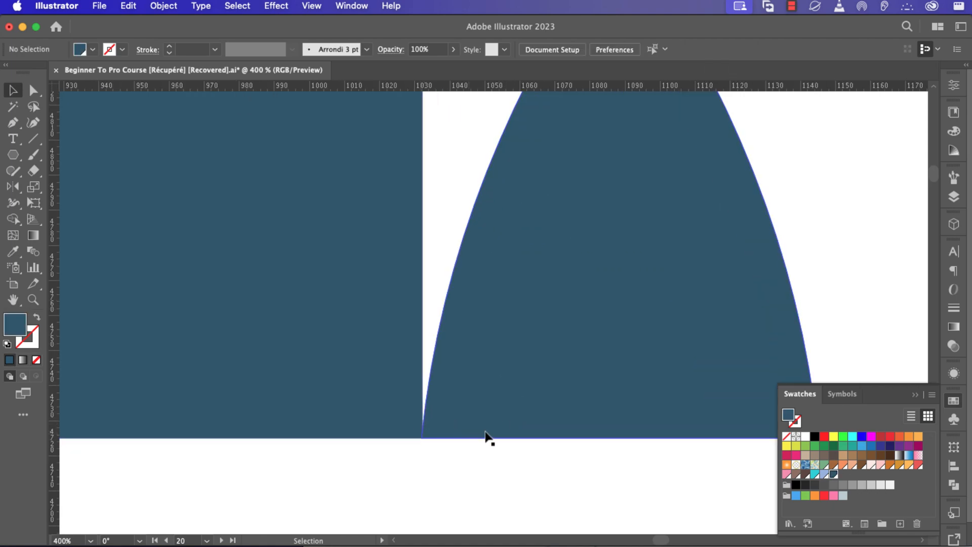
pyautogui.scroll(-2, 488, 438)
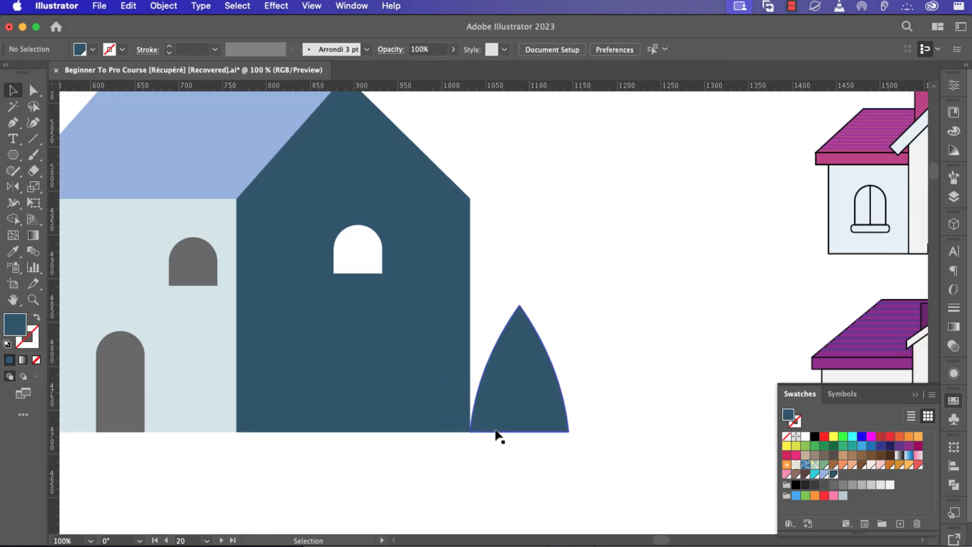
# Copy the arch twice to the right, one copy taller and one shortened to 124 px.
pyautogui.click(521, 403)
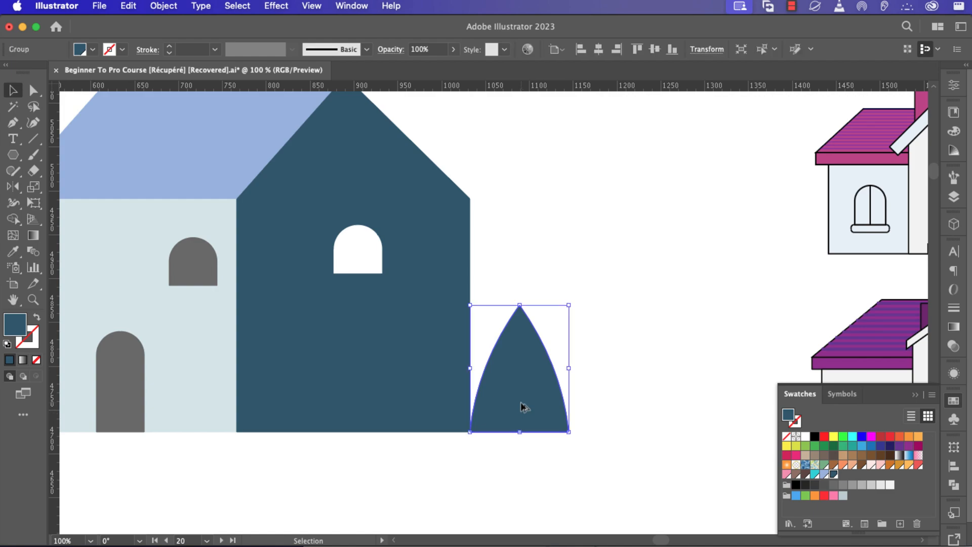
pyautogui.moveTo(522, 402); pyautogui.dragTo(576, 404)
pyautogui.moveTo(574, 305); pyautogui.dragTo(574, 269)
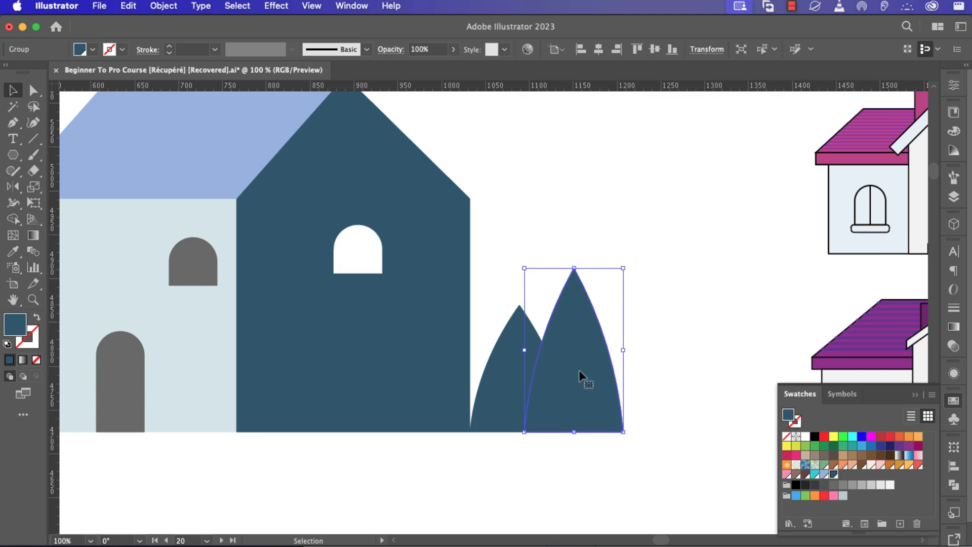
pyautogui.click(508, 393)
pyautogui.moveTo(509, 395); pyautogui.dragTo(613, 396)
pyautogui.moveTo(623, 306); pyautogui.dragTo(625, 324)
# Unite the three arches into one shape with Pathfinder.
pyautogui.moveTo(638, 461); pyautogui.dragTo(509, 352)
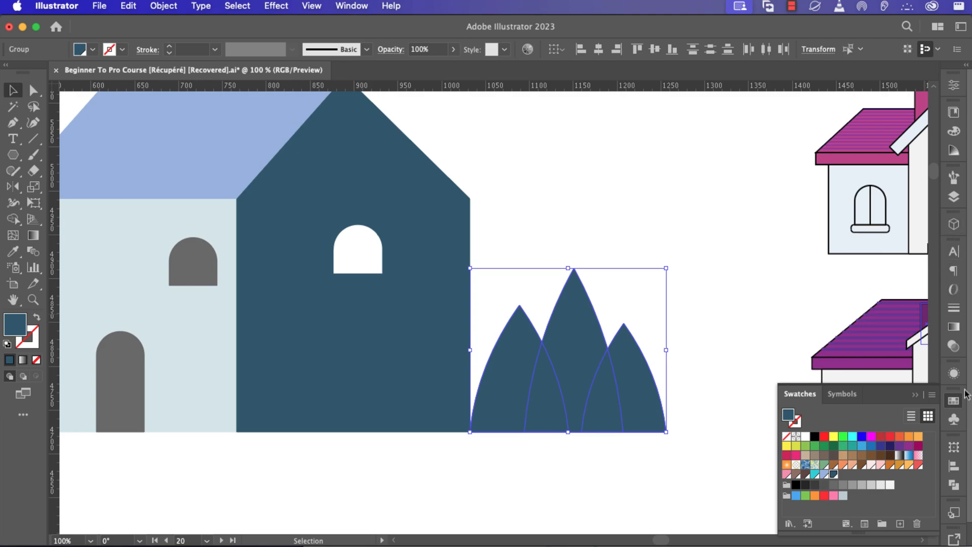
pyautogui.click(954, 485)
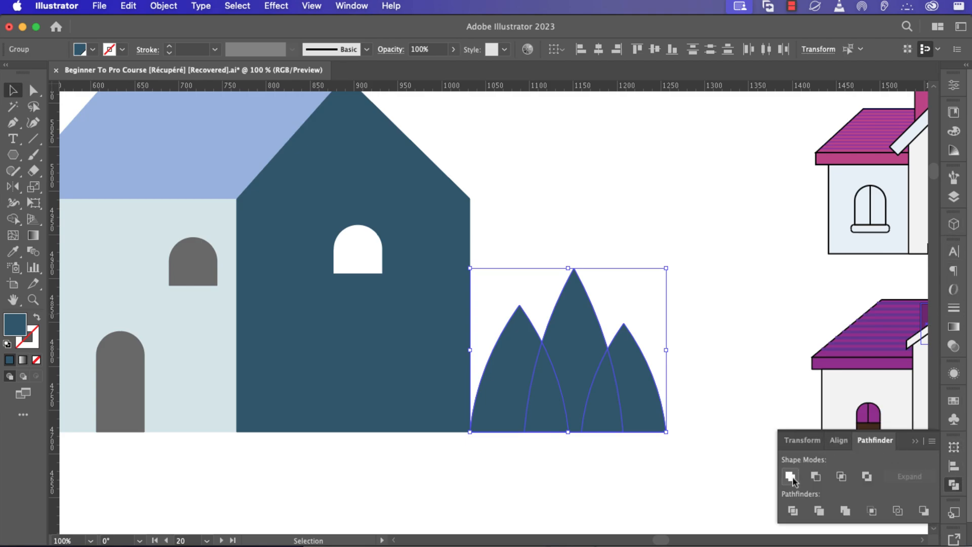
pyautogui.click(791, 477)
pyautogui.click(694, 480)
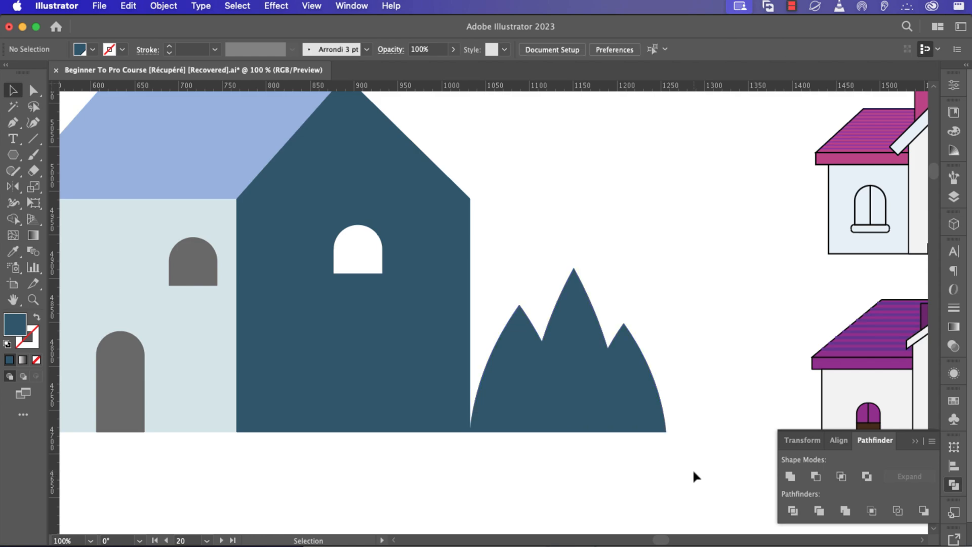
# Draw a small circle above the bush and fill it black.
pyautogui.press('l')
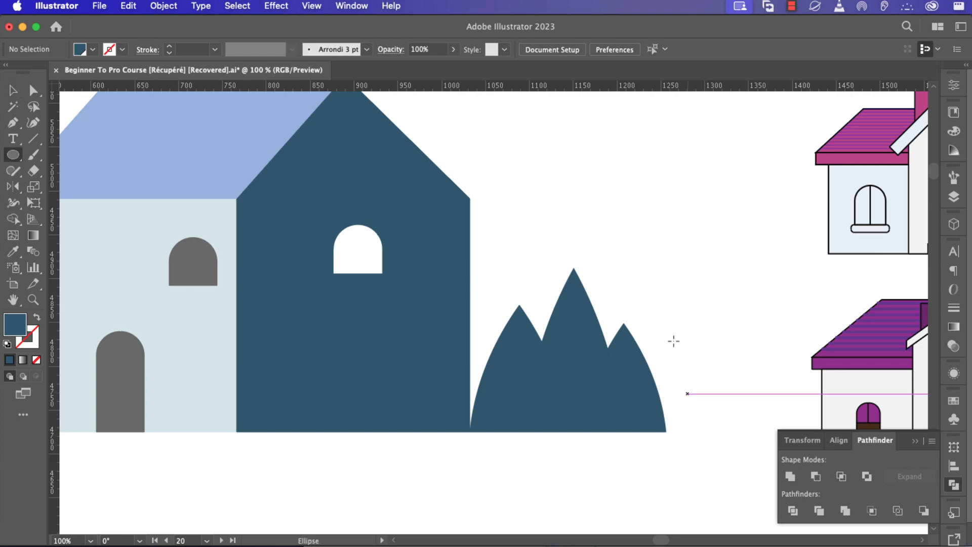
pyautogui.moveTo(624, 245); pyautogui.dragTo(639, 268)
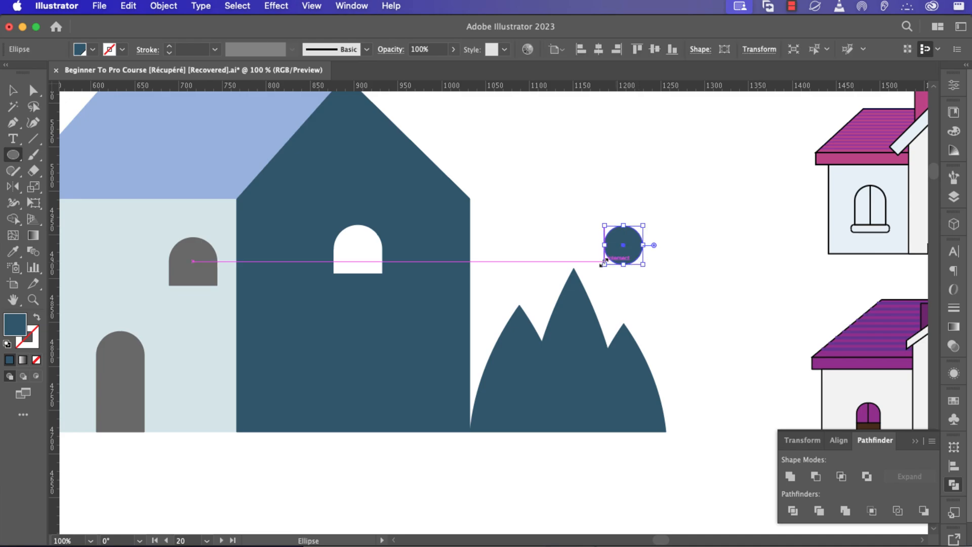
pyautogui.click(93, 51)
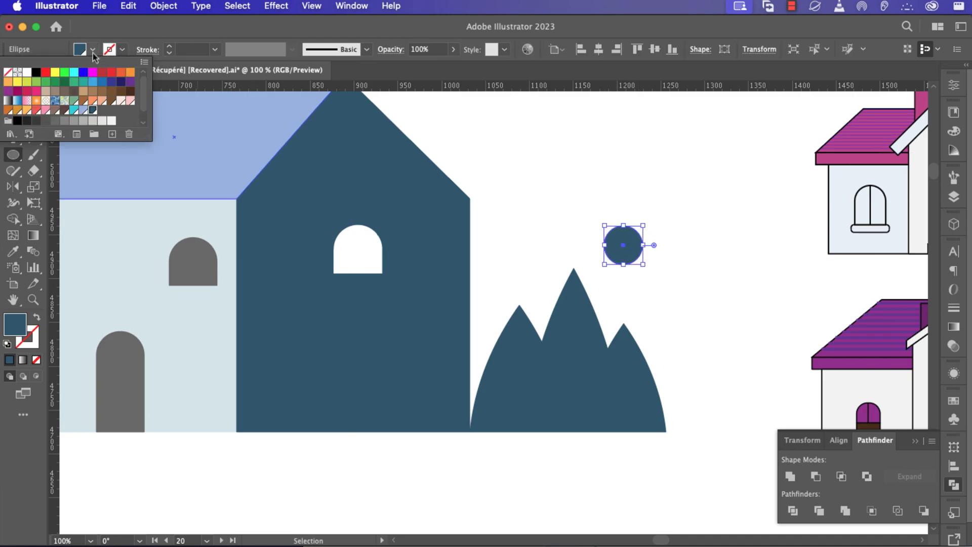
pyautogui.click(35, 75)
pyautogui.click(628, 252)
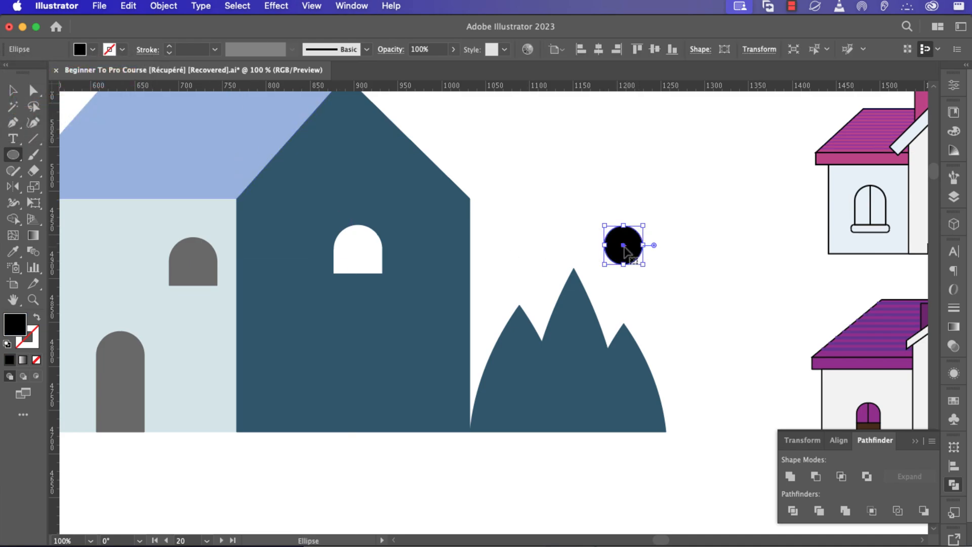
# Duplicate the circle into a cloud cluster and unite the circles into one shape.
pyautogui.moveTo(626, 250)
pyautogui.mouseDown()
pyautogui.moveTo(645, 234)
pyautogui.moveTo(658, 234)
pyautogui.moveTo(652, 244)
pyautogui.moveTo(679, 229)
pyautogui.moveTo(689, 237)
pyautogui.mouseUp()
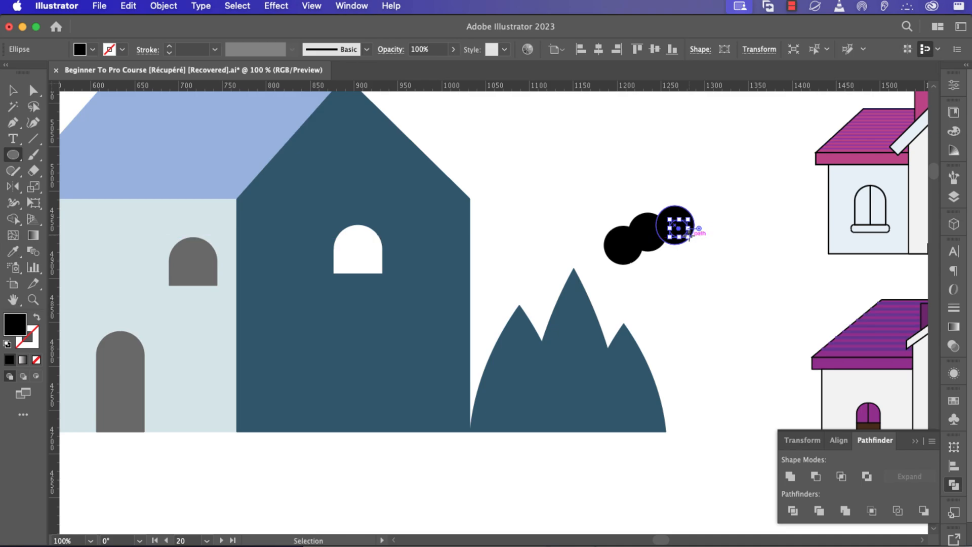
pyautogui.press('super+z')
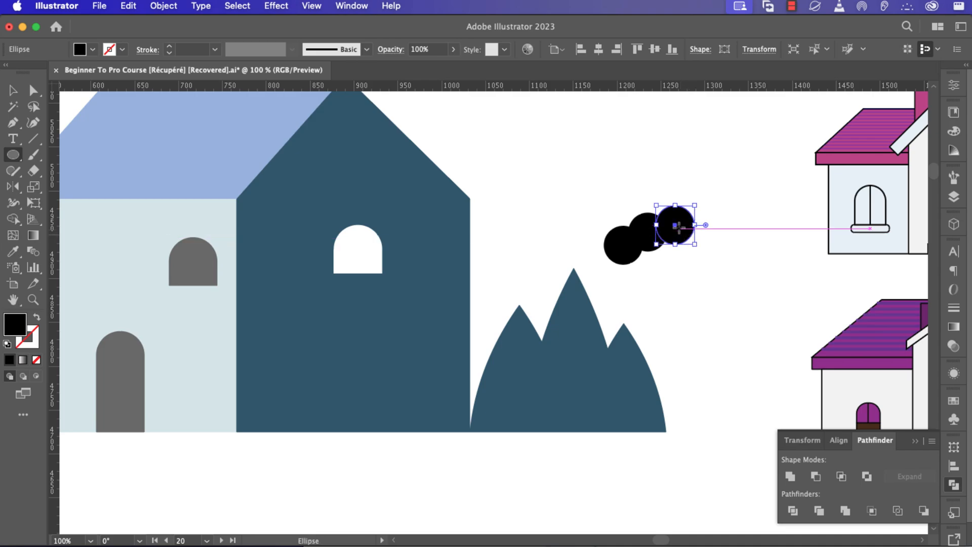
pyautogui.moveTo(679, 229); pyautogui.dragTo(657, 260)
pyautogui.press('v')
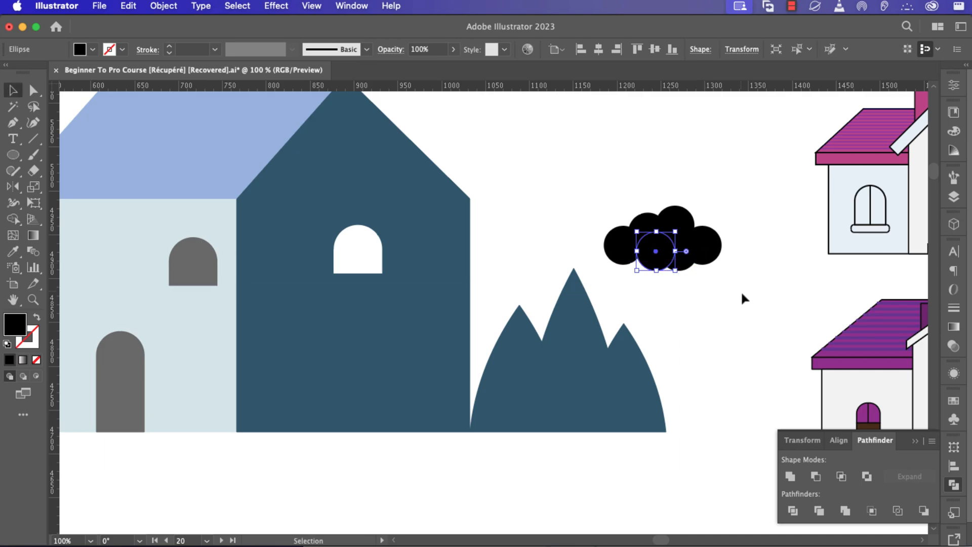
pyautogui.moveTo(738, 286); pyautogui.dragTo(594, 210)
pyautogui.click(712, 286)
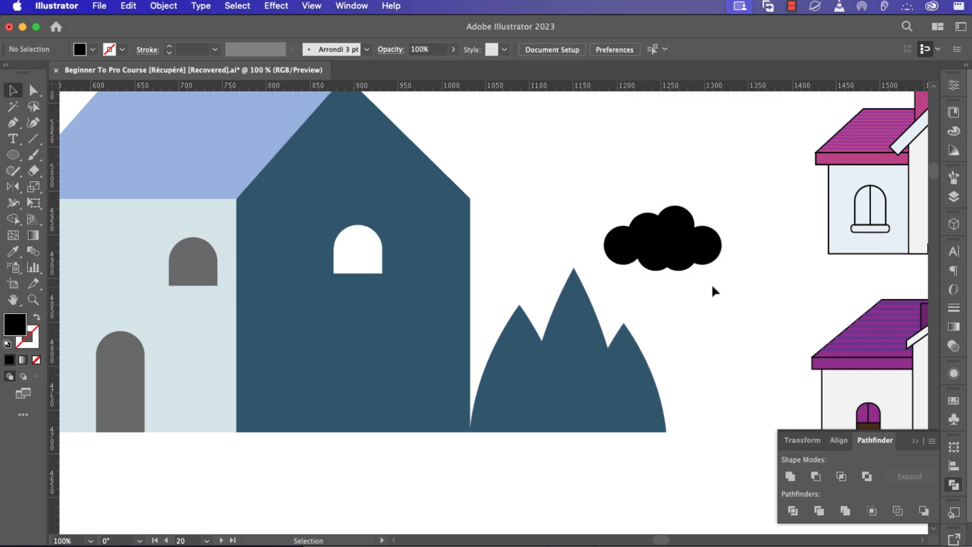
pyautogui.moveTo(712, 287); pyautogui.dragTo(598, 199)
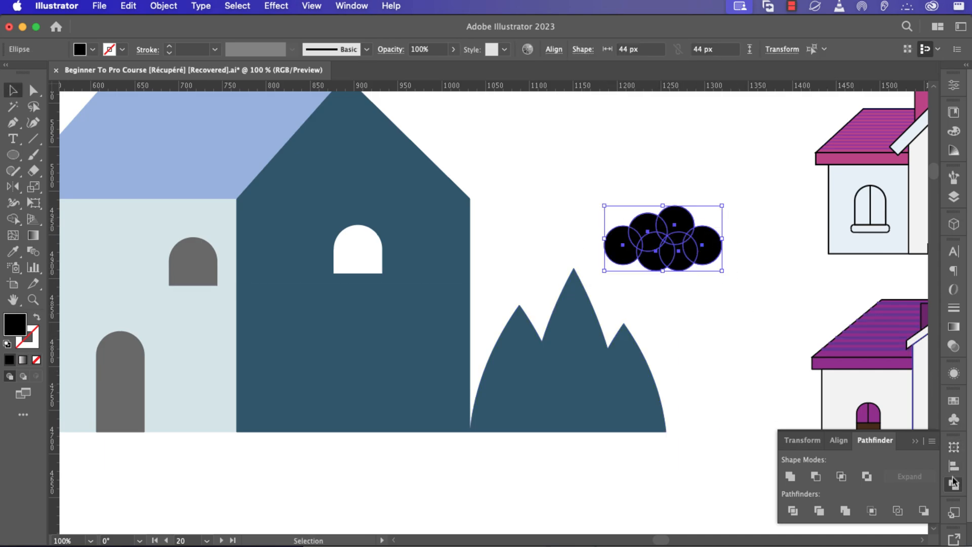
pyautogui.click(791, 477)
pyautogui.click(703, 306)
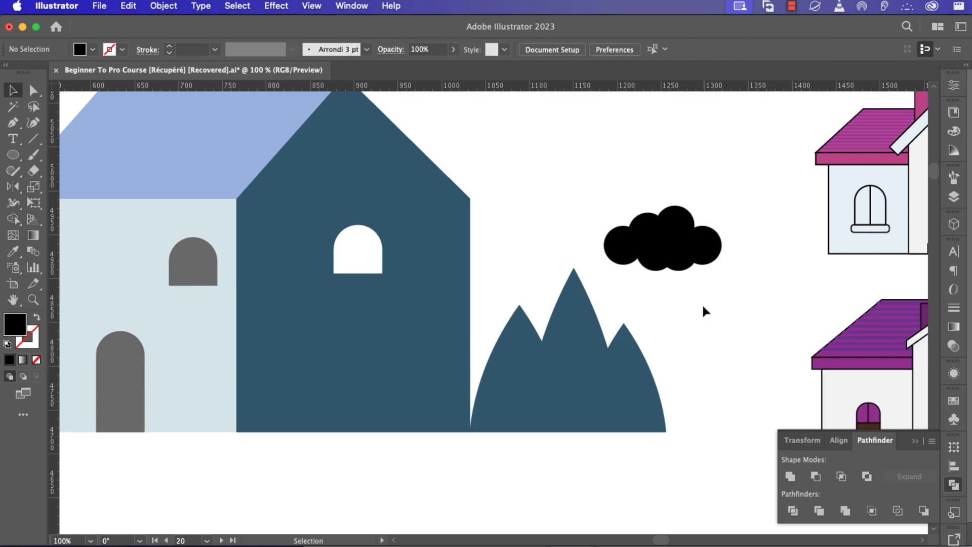
# Move the black cloud down below the blue bush.
pyautogui.moveTo(690, 245); pyautogui.dragTo(717, 244)
pyautogui.scroll(-2, 658, 333)
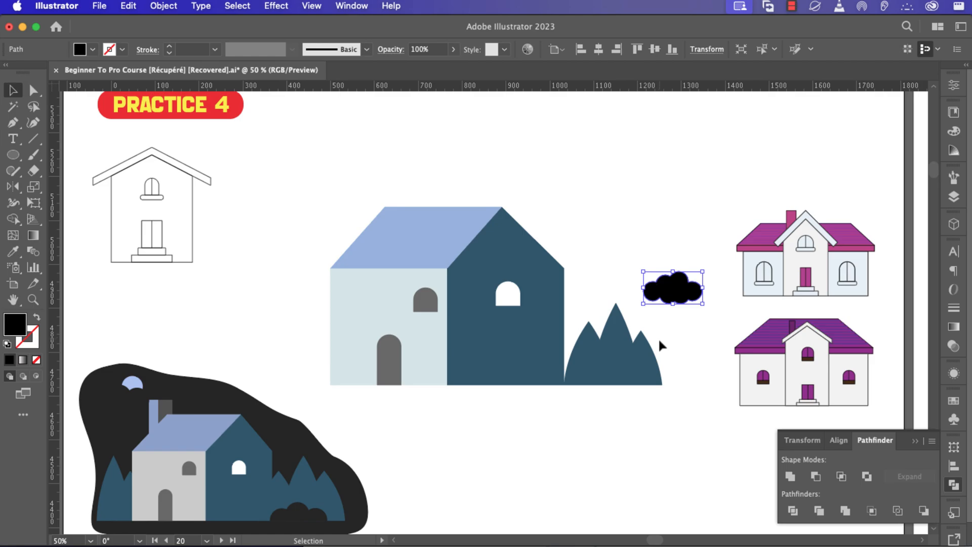
pyautogui.scroll(-1, 674, 347)
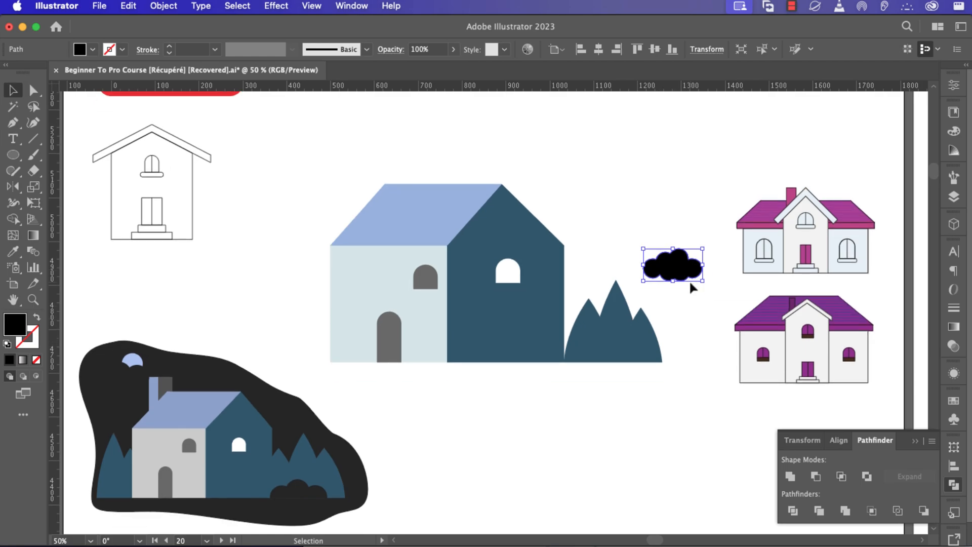
pyautogui.moveTo(685, 270); pyautogui.dragTo(636, 421)
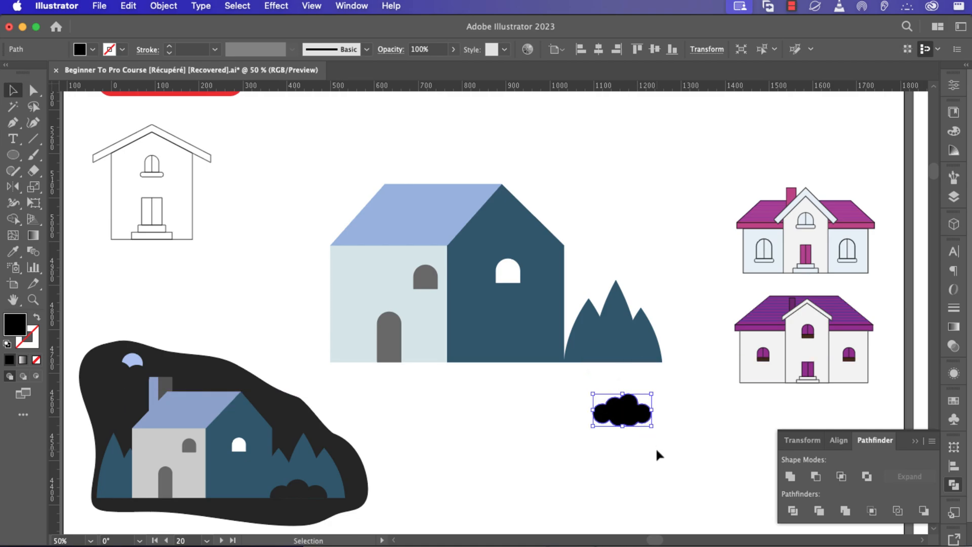
pyautogui.scroll(2, 657, 443)
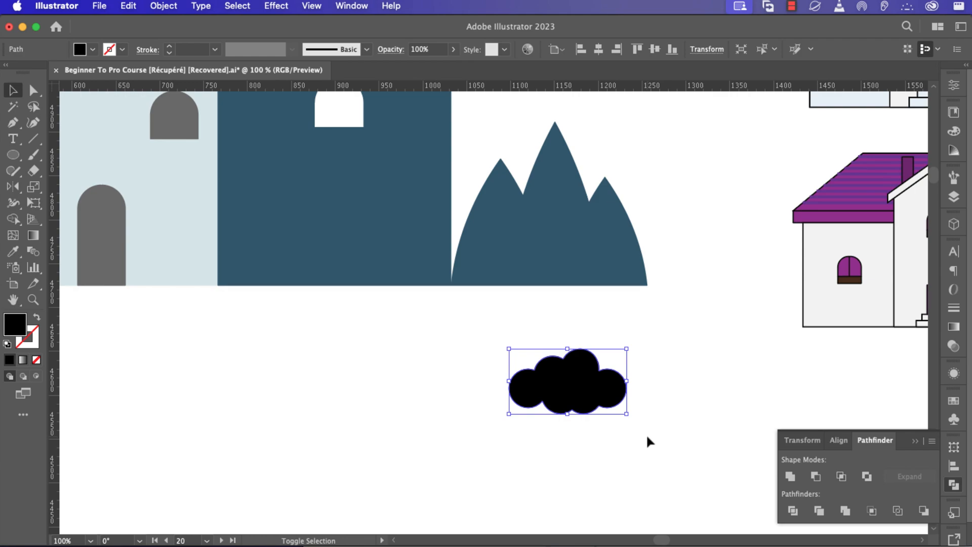
# Erase the cloud's bottom half flat and set it at the blue bush's base.
pyautogui.hotkey('shift', 'e')
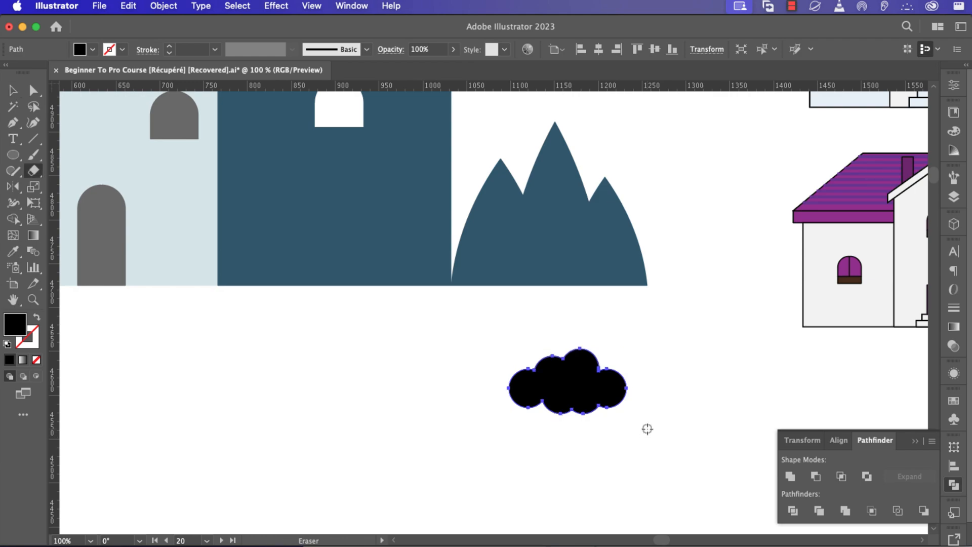
pyautogui.moveTo(647, 428); pyautogui.dragTo(494, 394)
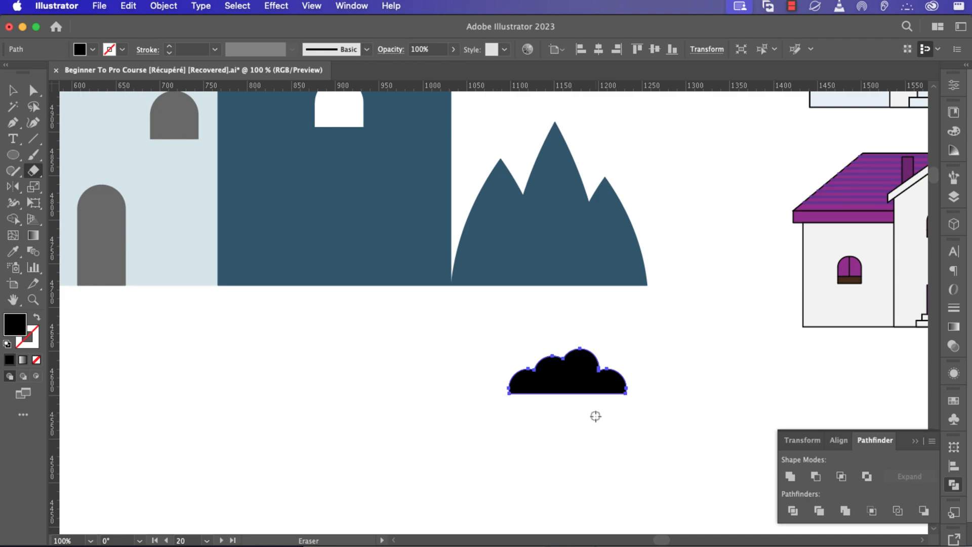
pyautogui.press('v')
pyautogui.moveTo(582, 392); pyautogui.dragTo(572, 281)
# Bottom-align the black cloud to the blue bush, using the bush as key object.
pyautogui.scroll(2, 572, 282)
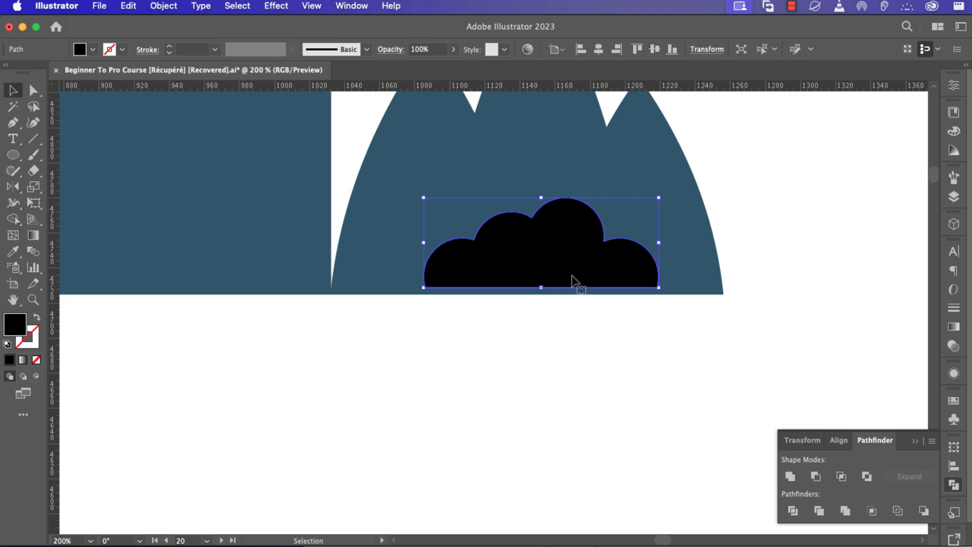
pyautogui.keyDown('shift'); pyautogui.click(413, 236); pyautogui.keyUp('shift')
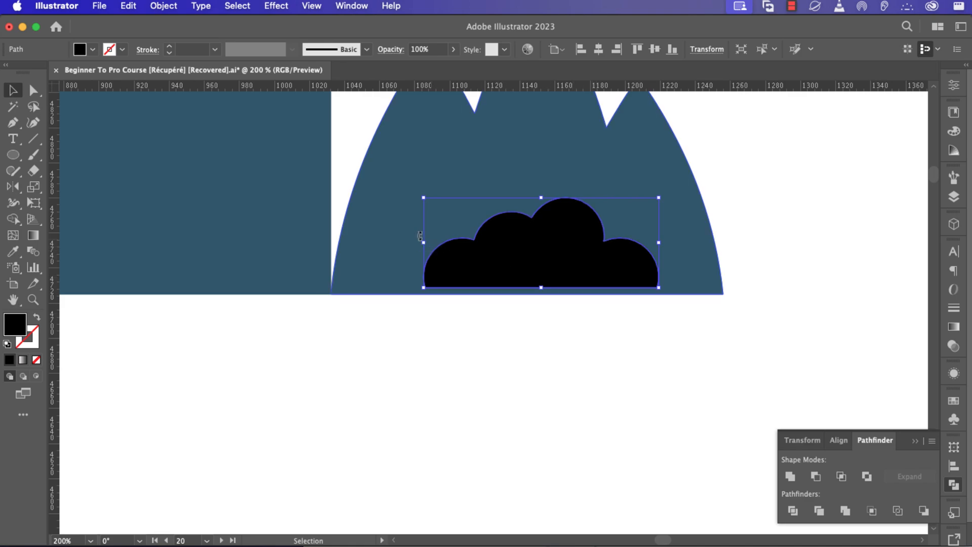
pyautogui.keyDown('shift'); pyautogui.click(390, 222); pyautogui.keyUp('shift')
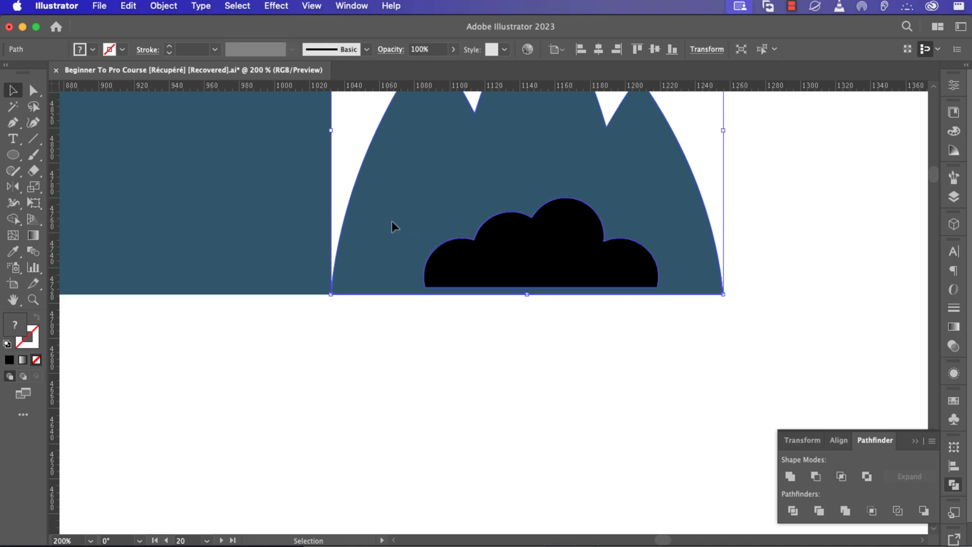
pyautogui.click(405, 177)
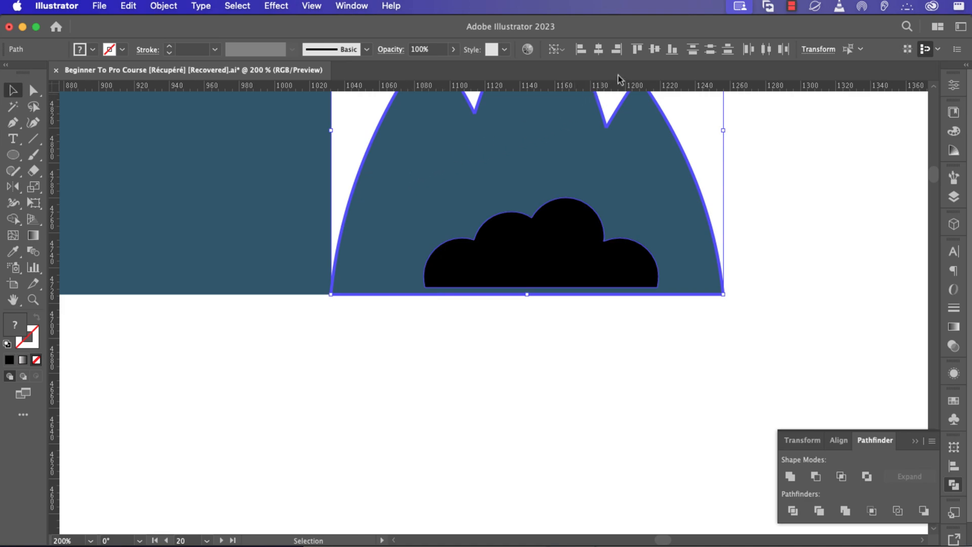
pyautogui.click(672, 55)
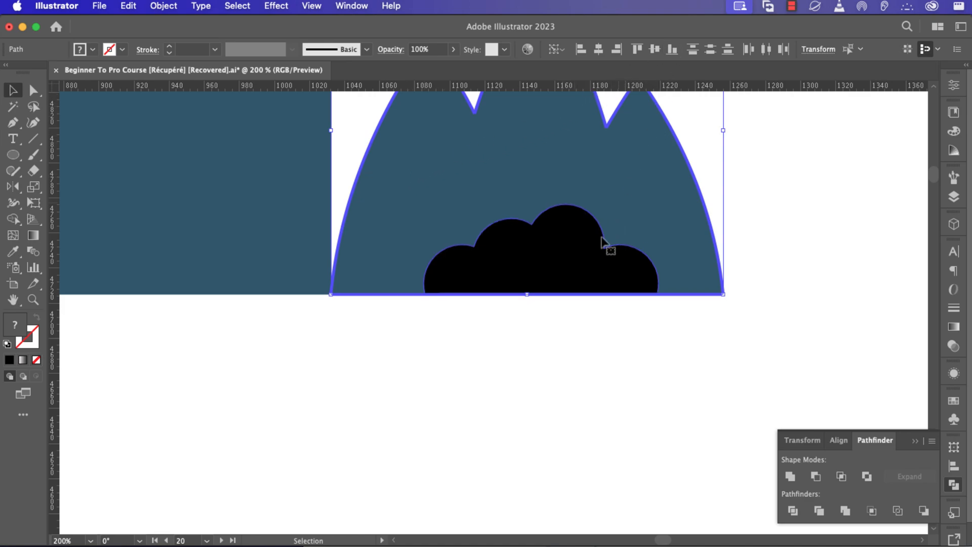
pyautogui.click(570, 388)
pyautogui.scroll(-2, 570, 386)
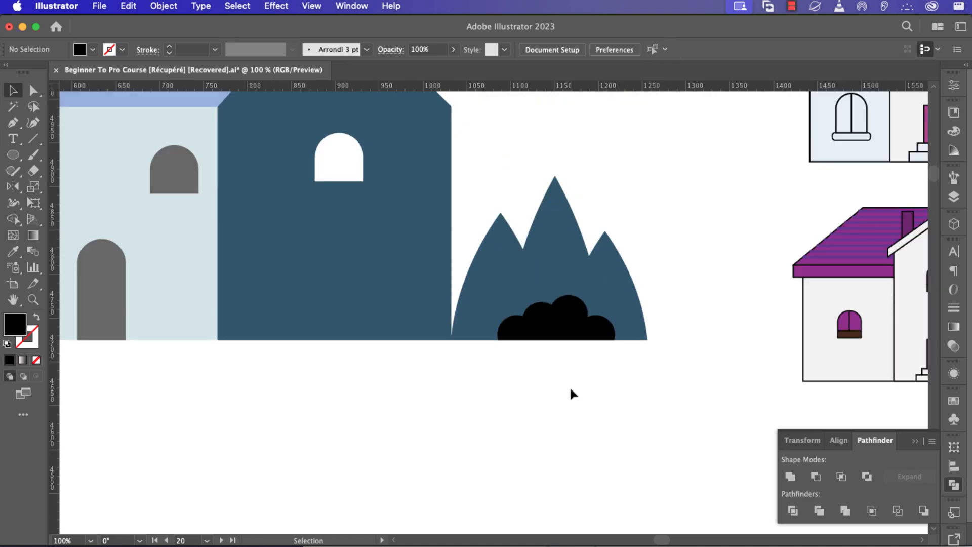
pyautogui.scroll(-1, 570, 393)
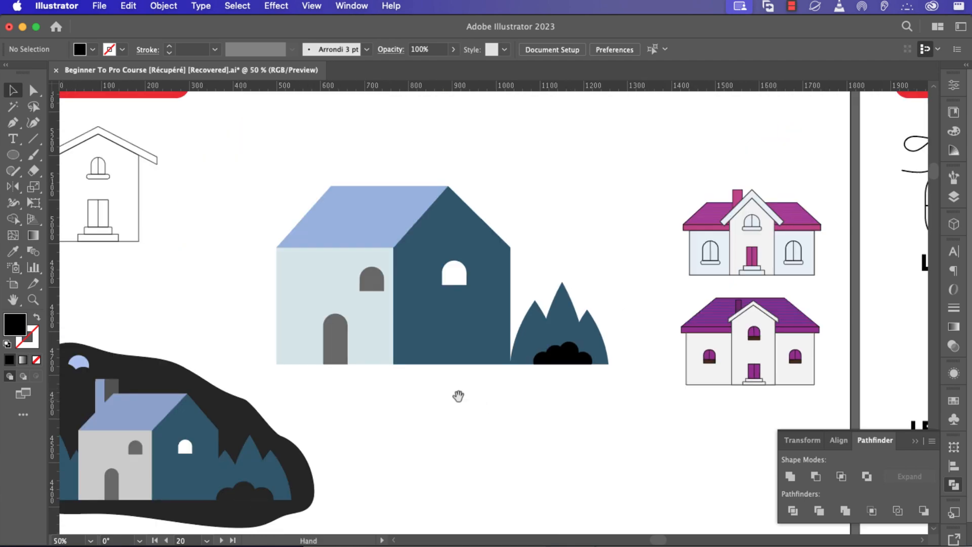
pyautogui.moveTo(458, 395); pyautogui.dragTo(608, 384)
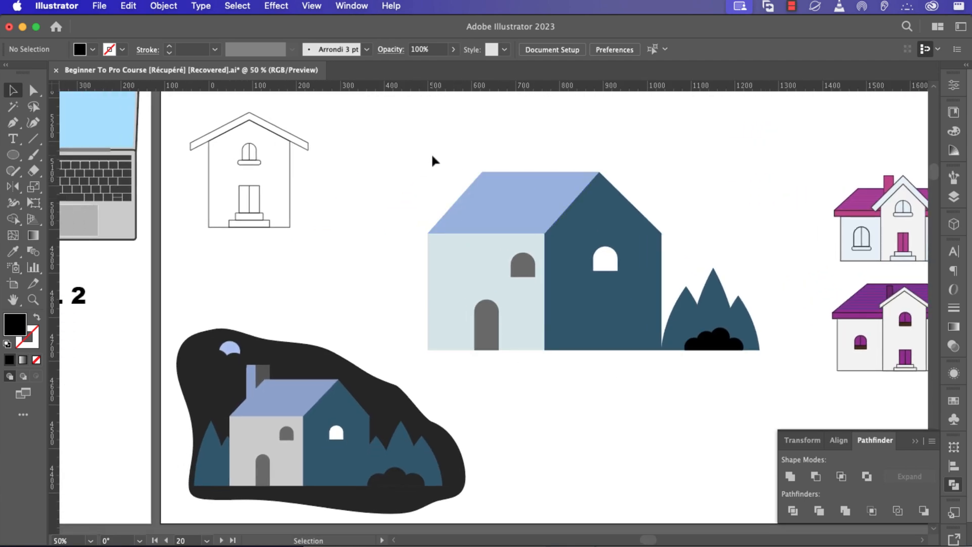
# Draw a small circle above the house and give it the roof's light-blue colour.
pyautogui.press('l')
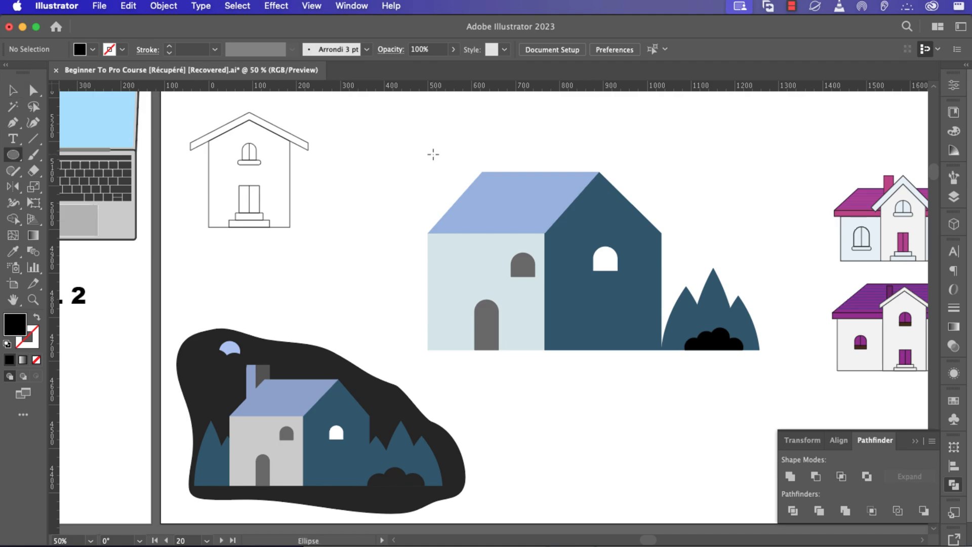
pyautogui.moveTo(435, 143); pyautogui.dragTo(450, 158)
pyautogui.press('i')
pyautogui.click(515, 191)
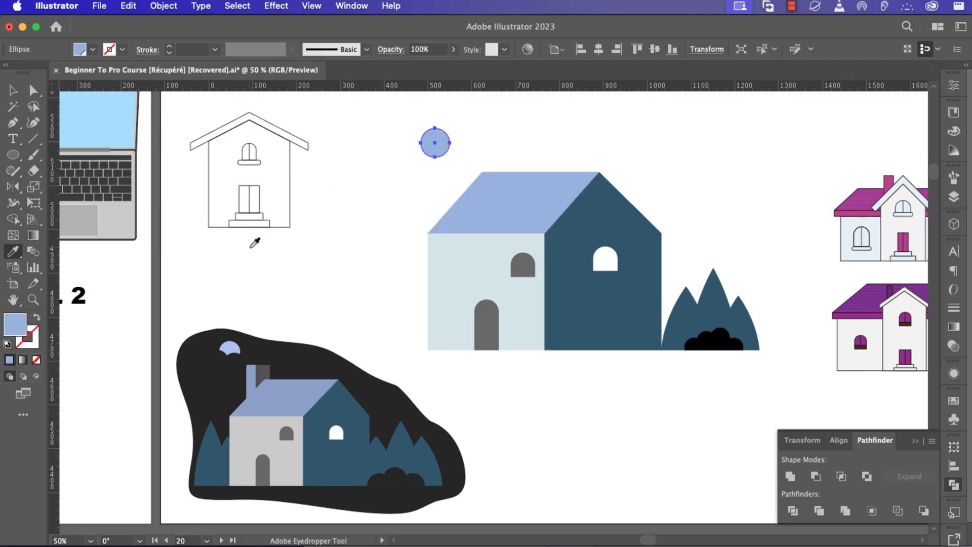
pyautogui.press('v')
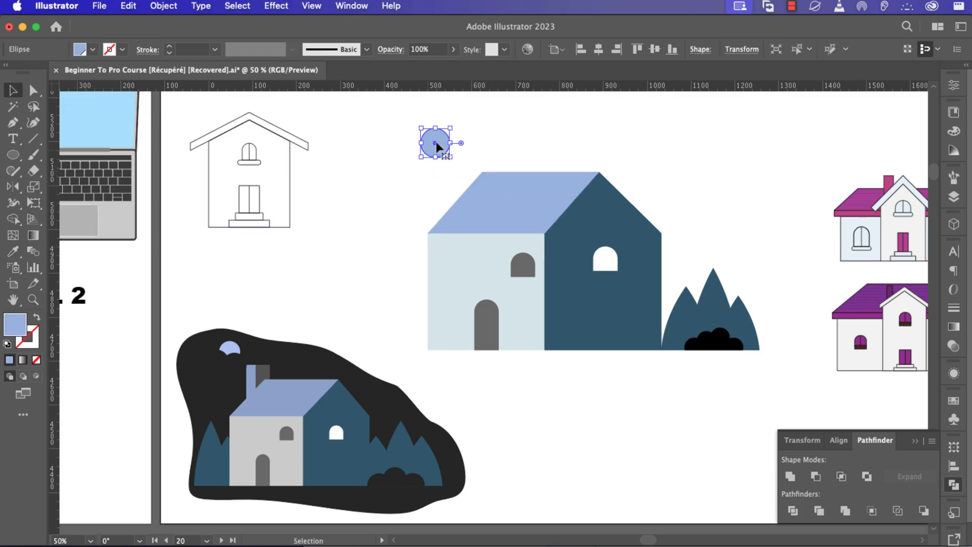
pyautogui.moveTo(436, 143); pyautogui.dragTo(416, 146)
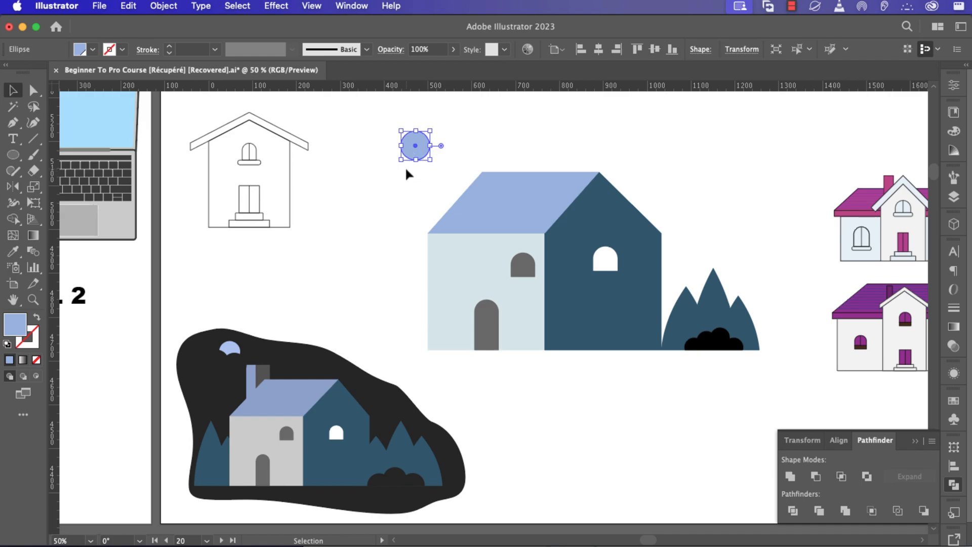
pyautogui.scroll(1, 405, 171)
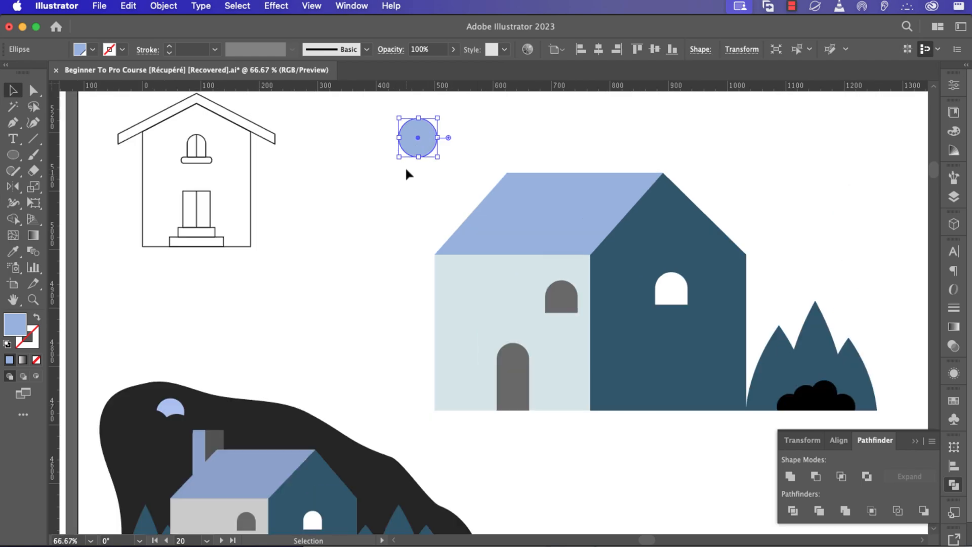
# Draw another overlapping circle and fill it and its neighbour black.
pyautogui.press('l')
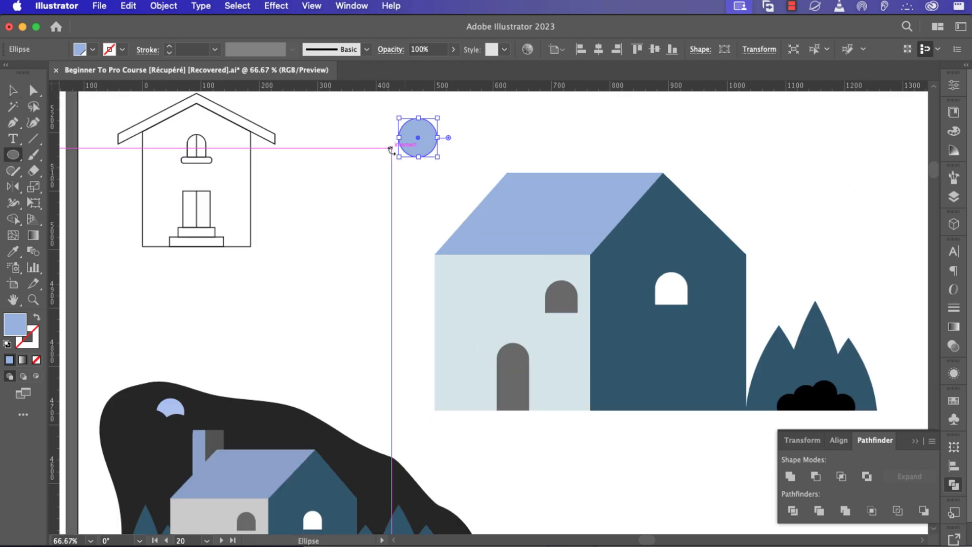
pyautogui.moveTo(384, 153)
pyautogui.mouseDown()
pyautogui.moveTo(408, 173)
pyautogui.moveTo(383, 157)
pyautogui.moveTo(422, 161)
pyautogui.mouseUp()
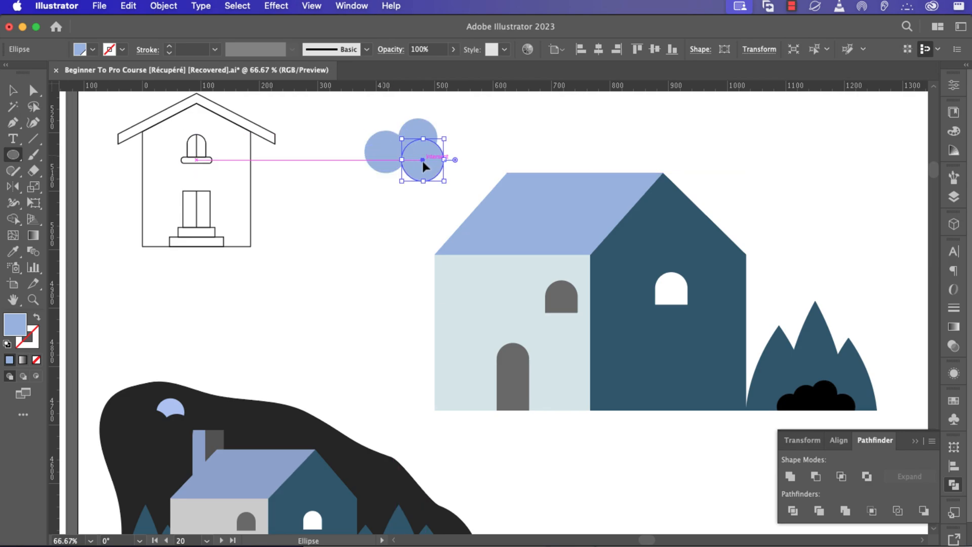
pyautogui.press('v')
pyautogui.keyDown('shift'); pyautogui.click(365, 152); pyautogui.keyUp('shift')
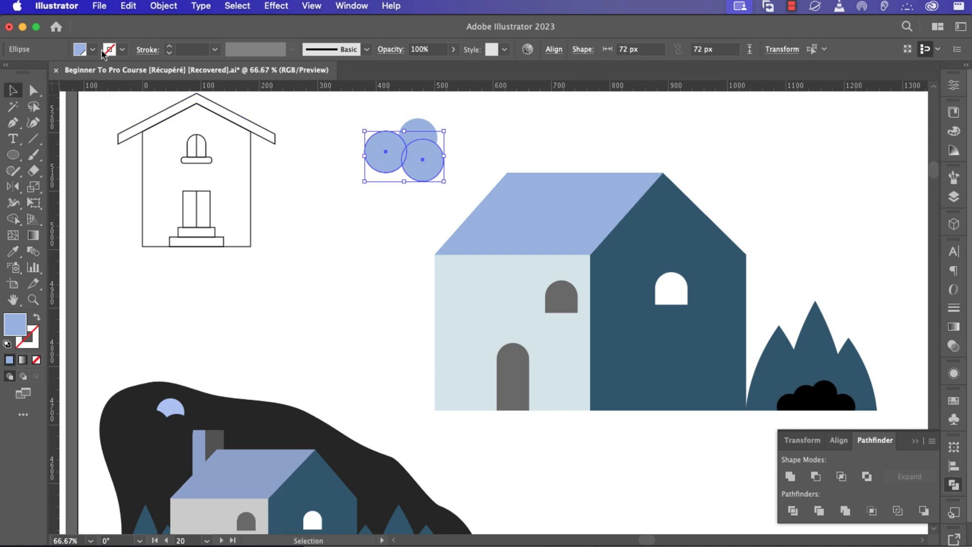
pyautogui.click(92, 49)
pyautogui.click(40, 75)
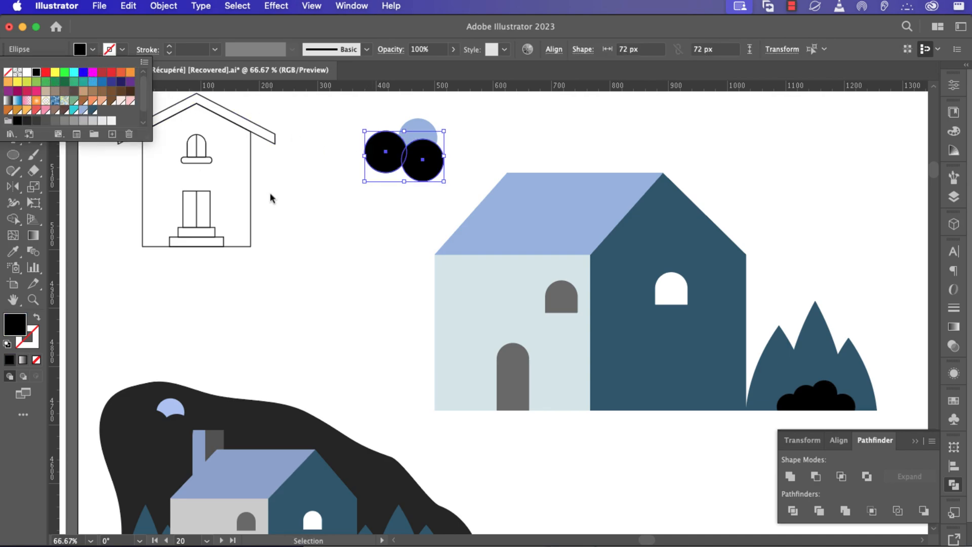
pyautogui.click(402, 221)
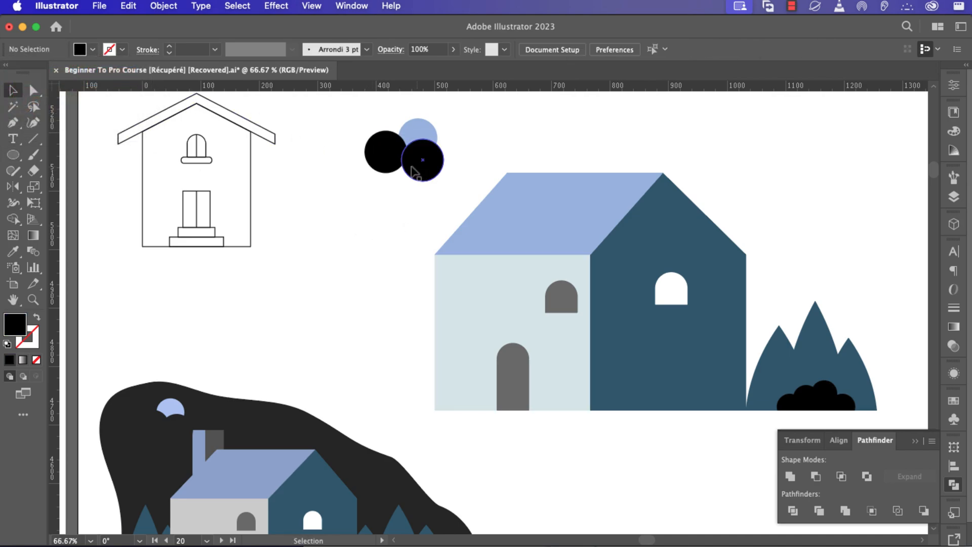
# Nudge the right black circle, then Shape Builder-delete the black regions outside the blue disc.
pyautogui.moveTo(426, 176); pyautogui.dragTo(373, 121)
pyautogui.click(410, 215)
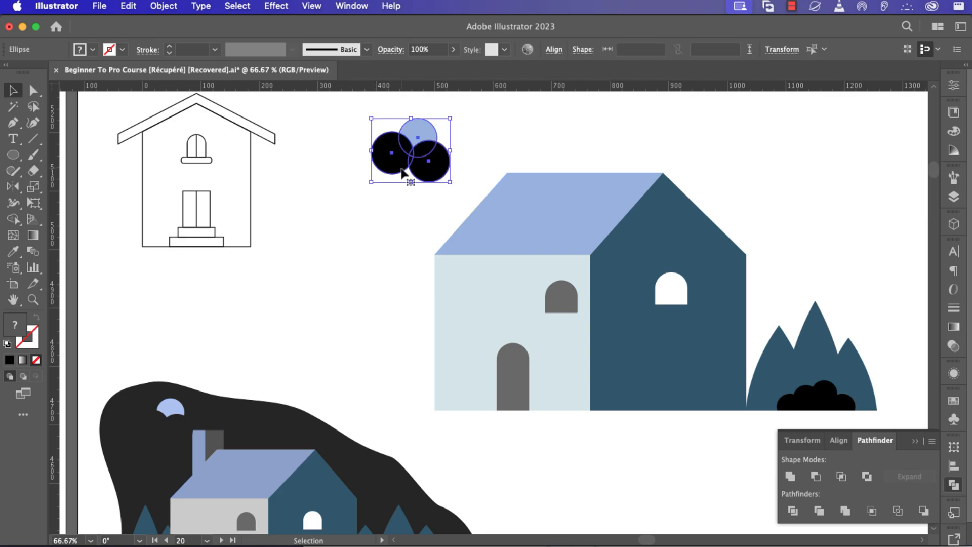
pyautogui.hotkey('shift', 'm')
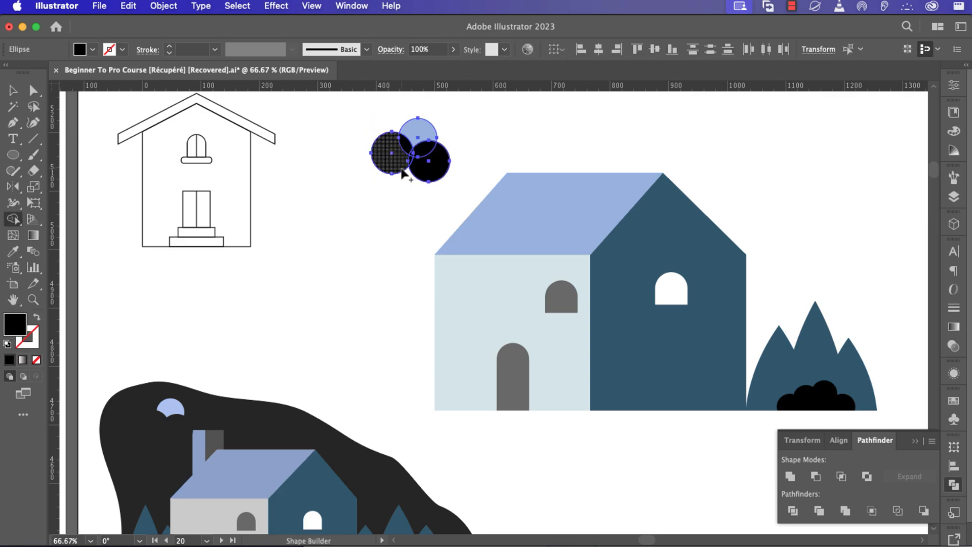
pyautogui.moveTo(364, 148)
pyautogui.mouseDown()
pyautogui.moveTo(407, 177)
pyautogui.moveTo(406, 165)
pyautogui.moveTo(447, 172)
pyautogui.mouseUp()
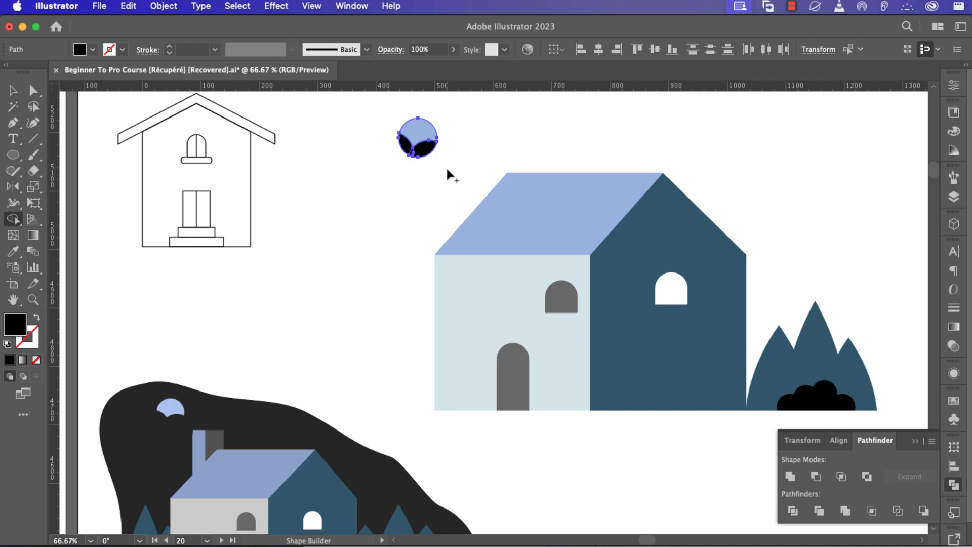
pyautogui.press('v')
pyautogui.click(473, 138)
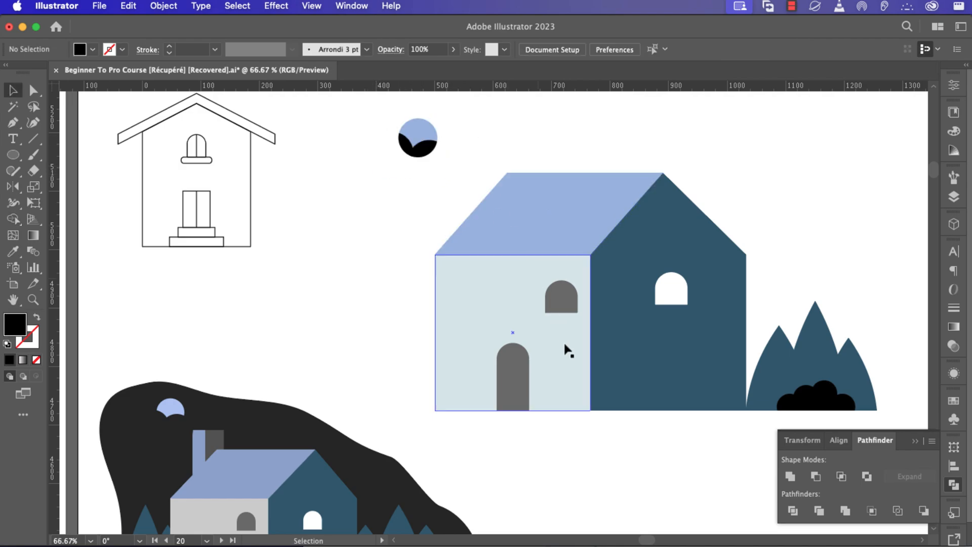
# Scroll down and briefly select, then deselect, the house artwork.
pyautogui.scroll(-1, 571, 387)
pyautogui.click(582, 390)
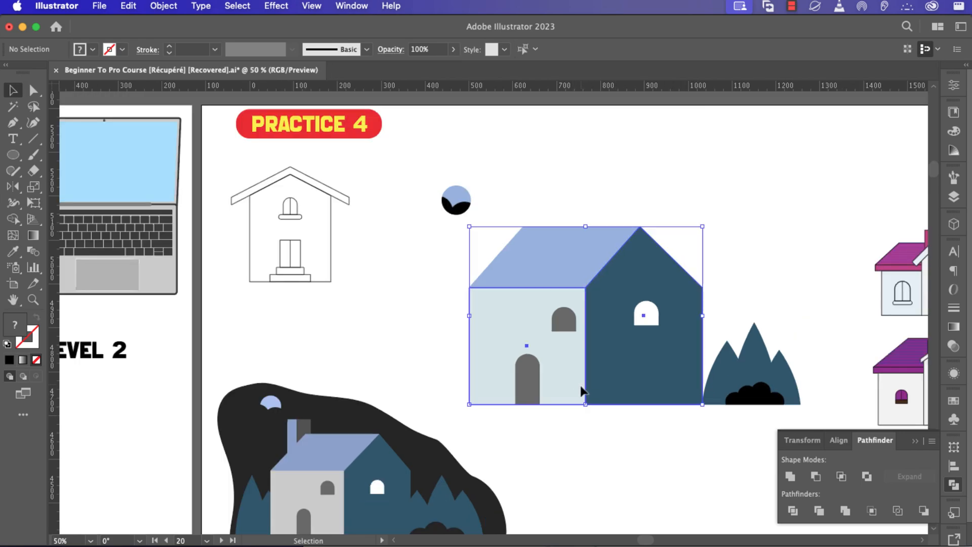
pyautogui.click(567, 440)
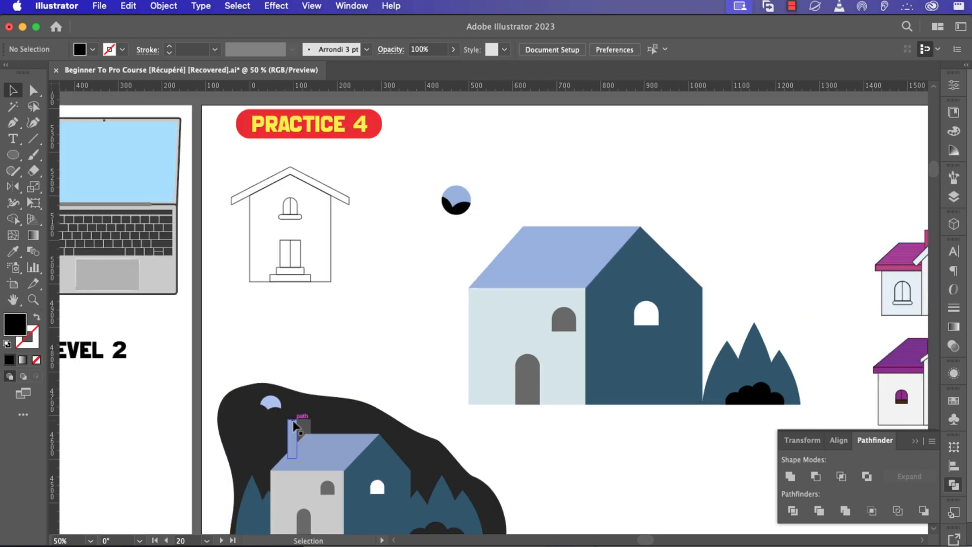
# Draw a tall rectangle above the roof's left end.
pyautogui.press('m')
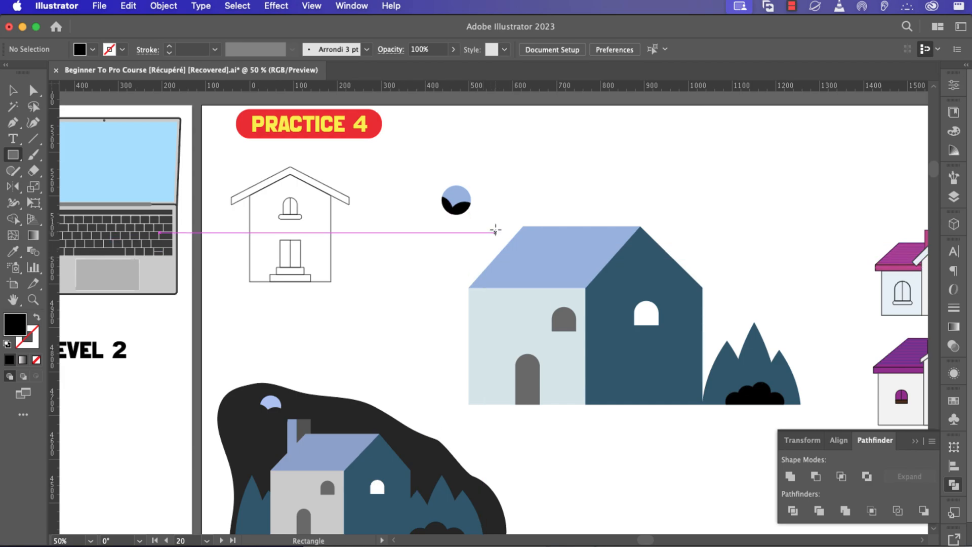
pyautogui.moveTo(489, 219)
pyautogui.mouseDown()
pyautogui.moveTo(502, 272)
pyautogui.moveTo(504, 251)
pyautogui.moveTo(516, 245)
pyautogui.mouseUp()
pyautogui.scroll(2, 518, 245)
pyautogui.scroll(-2, 514, 248)
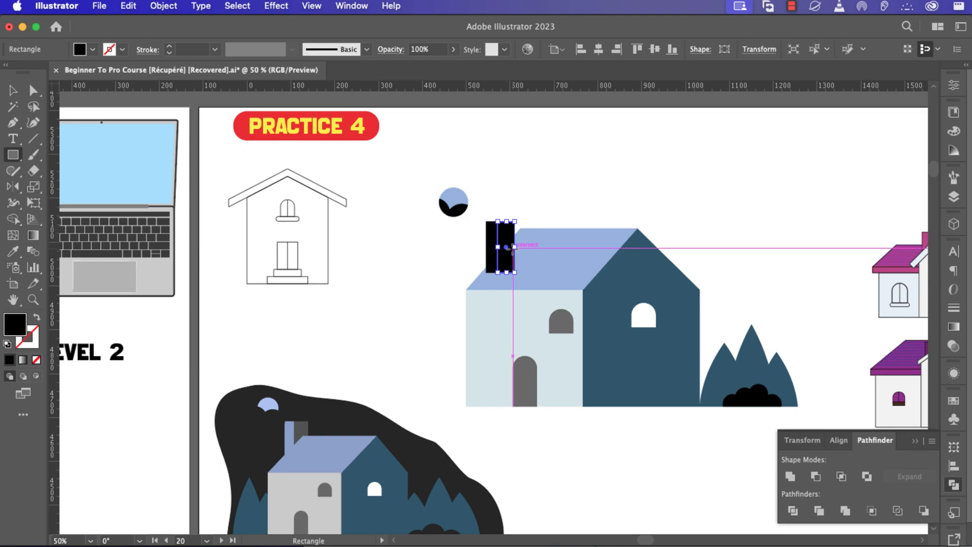
# Fill the rectangle dark grey from Swatches, then select the black chimney strip.
pyautogui.click(93, 49)
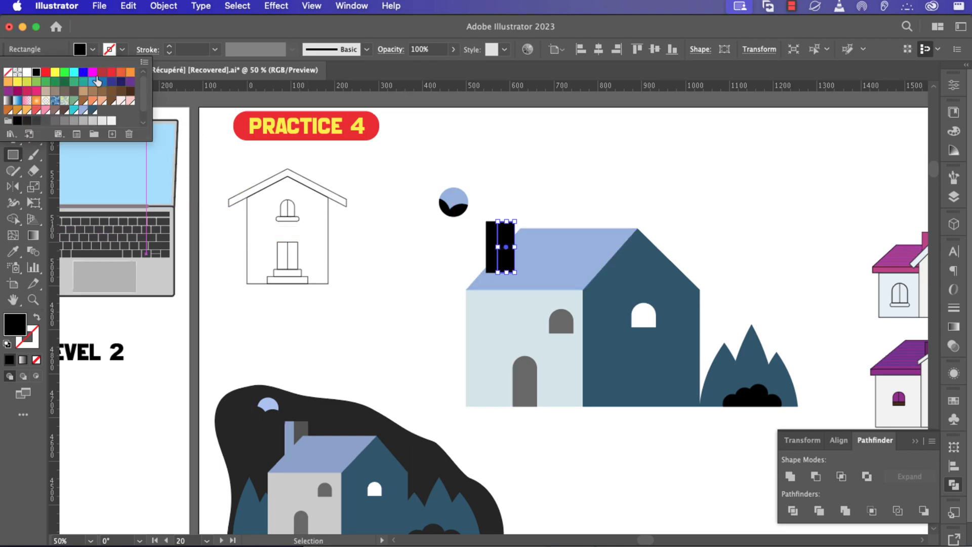
pyautogui.click(45, 121)
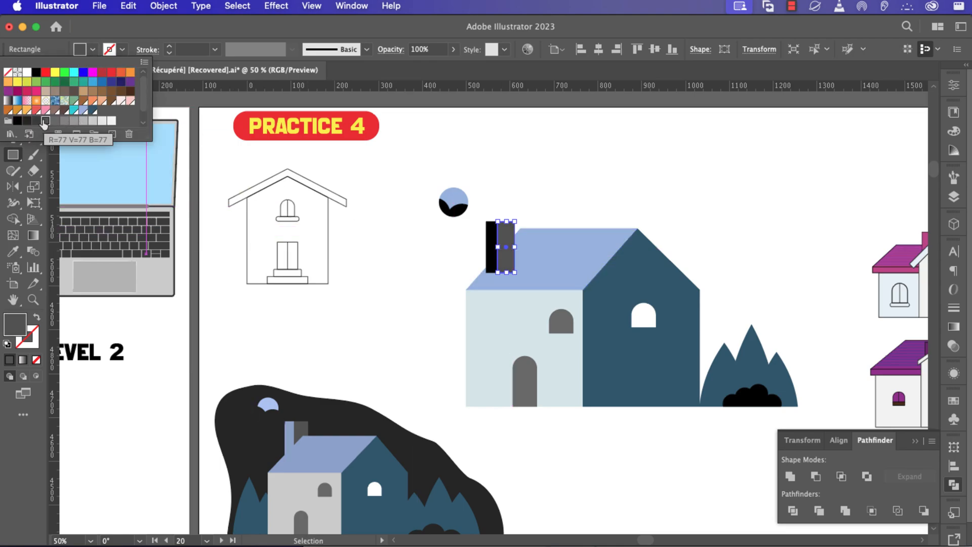
pyautogui.click(500, 235)
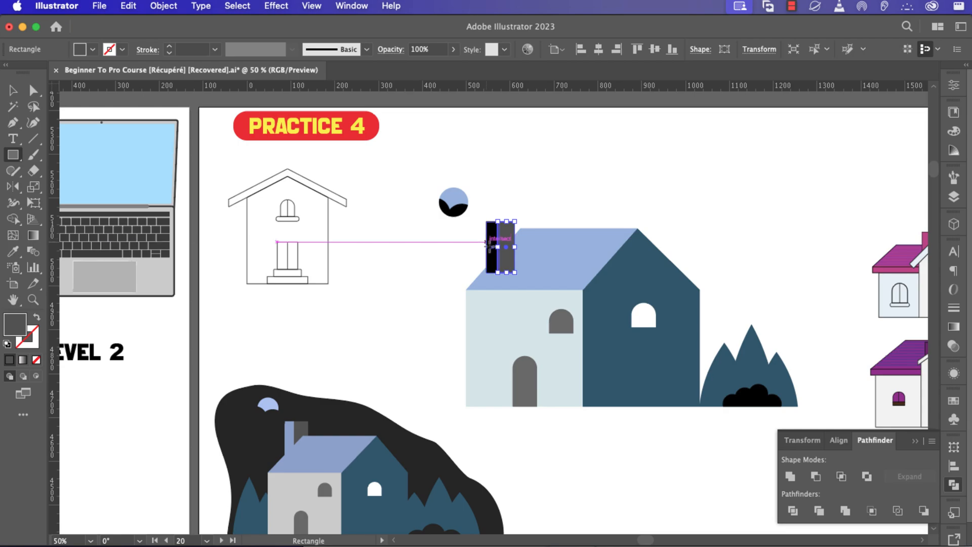
pyautogui.click(491, 233)
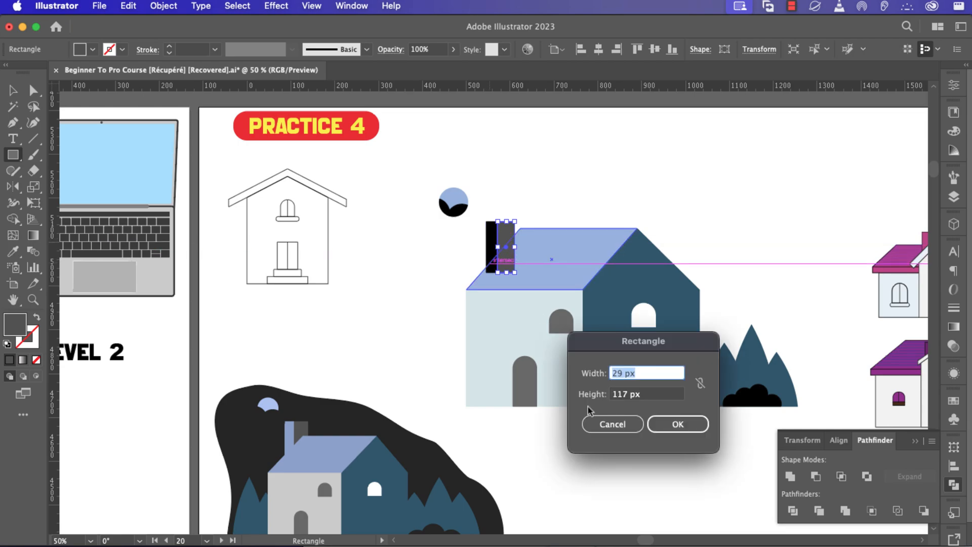
pyautogui.click(613, 424)
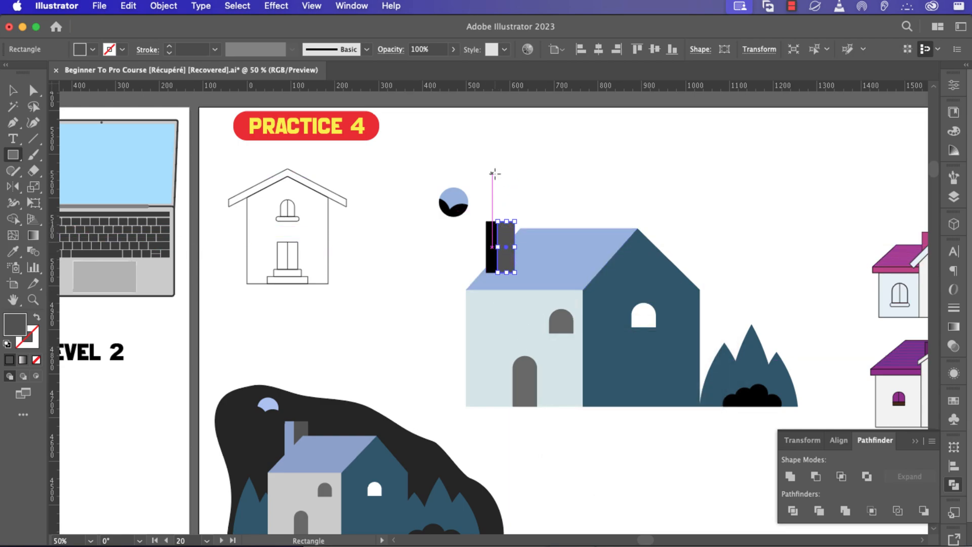
pyautogui.press('v')
pyautogui.click(512, 186)
pyautogui.click(490, 241)
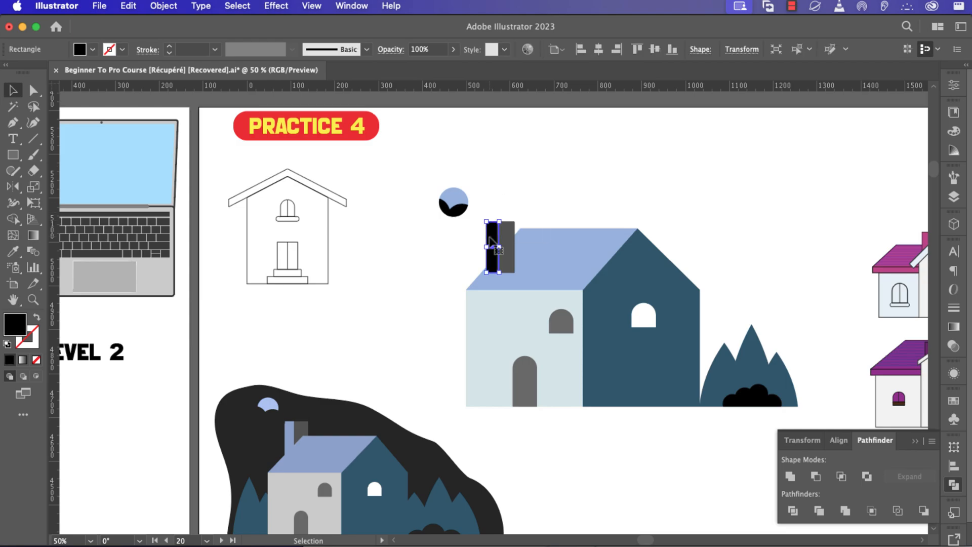
# Eyedrop the roof colour onto the strip, then darken it to blue 8AA3C1.
pyautogui.press('i')
pyautogui.click(571, 254)
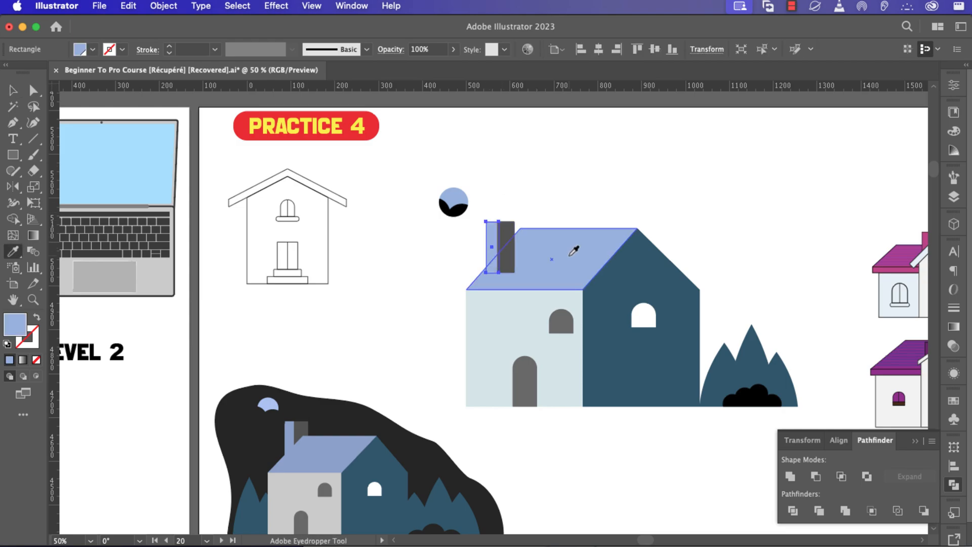
pyautogui.press('v')
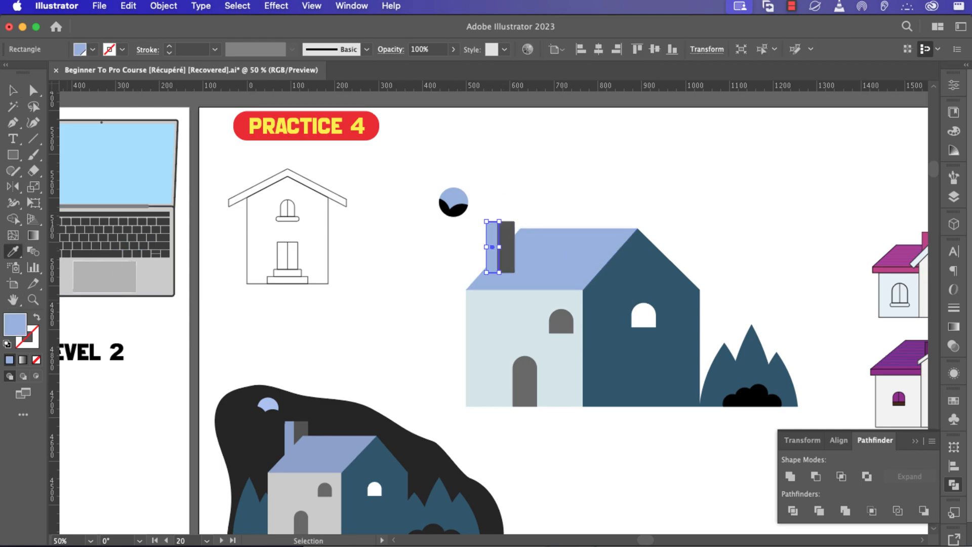
pyautogui.doubleClick(16, 329)
pyautogui.moveTo(618, 249); pyautogui.dragTo(617, 258)
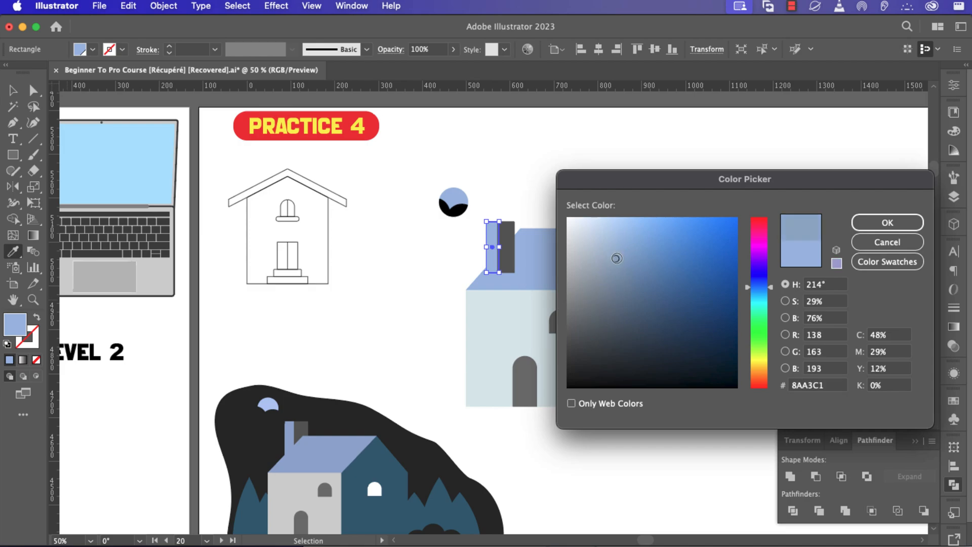
pyautogui.click(887, 222)
pyautogui.press('i')
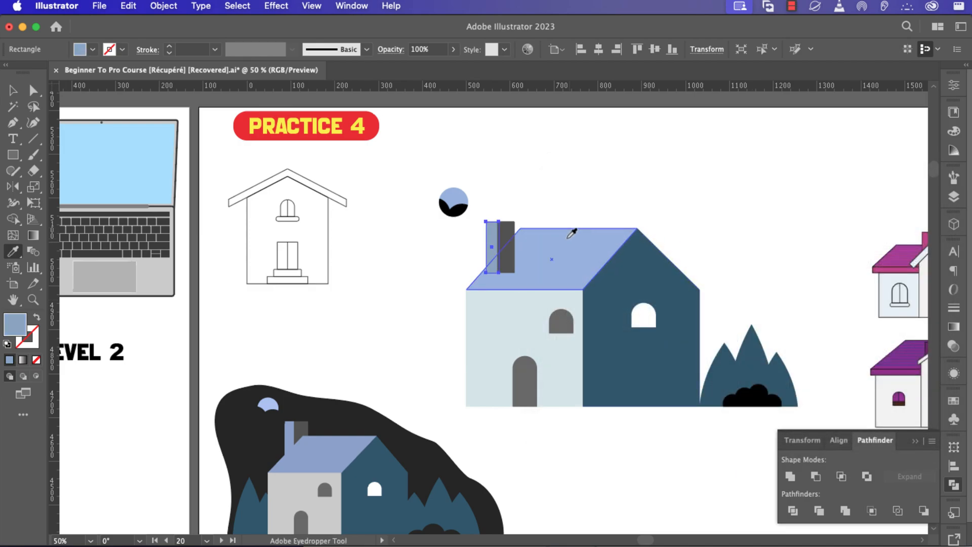
pyautogui.press('v')
# Undo the accidental deletion of both chimney strips.
pyautogui.keyDown('shift'); pyautogui.click(504, 228); pyautogui.keyUp('shift')
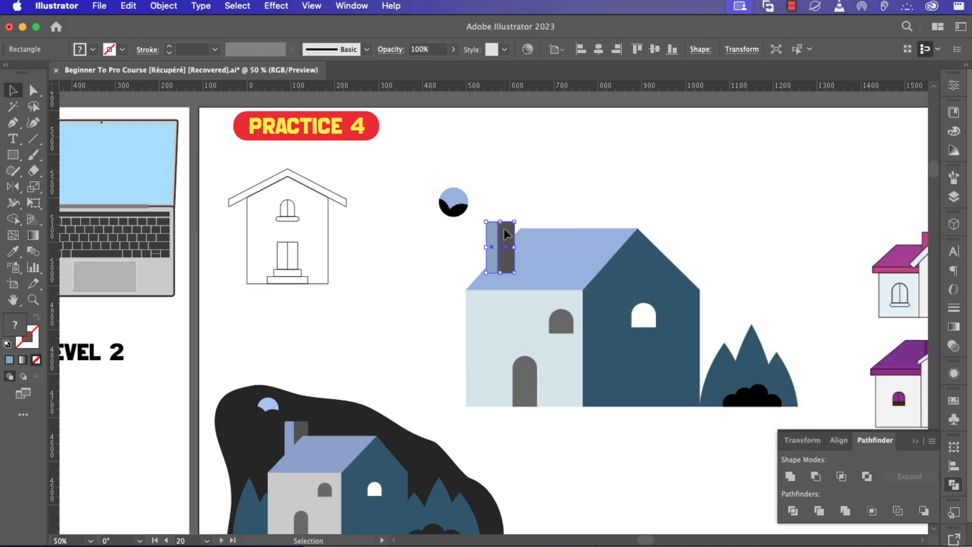
pyautogui.press('a')
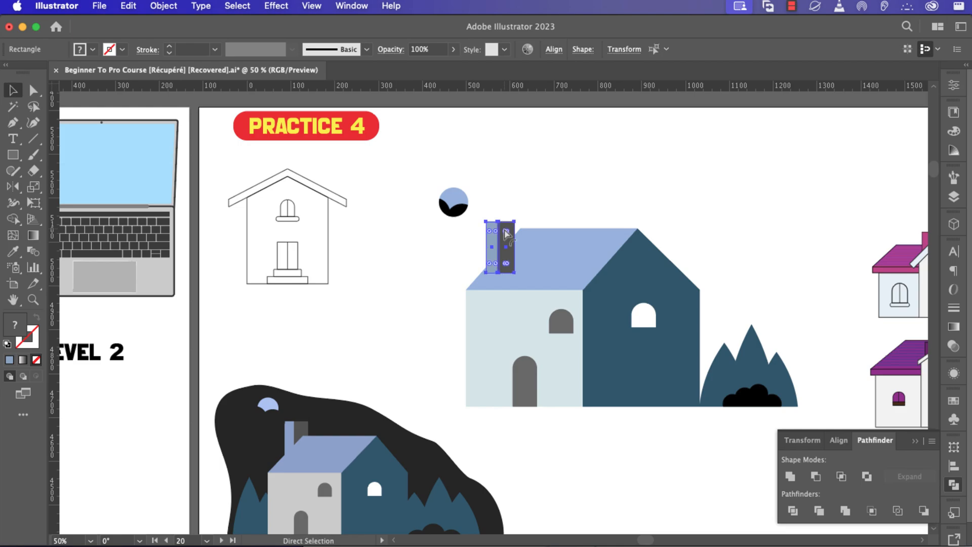
pyautogui.press('Delete')
pyautogui.click(522, 270)
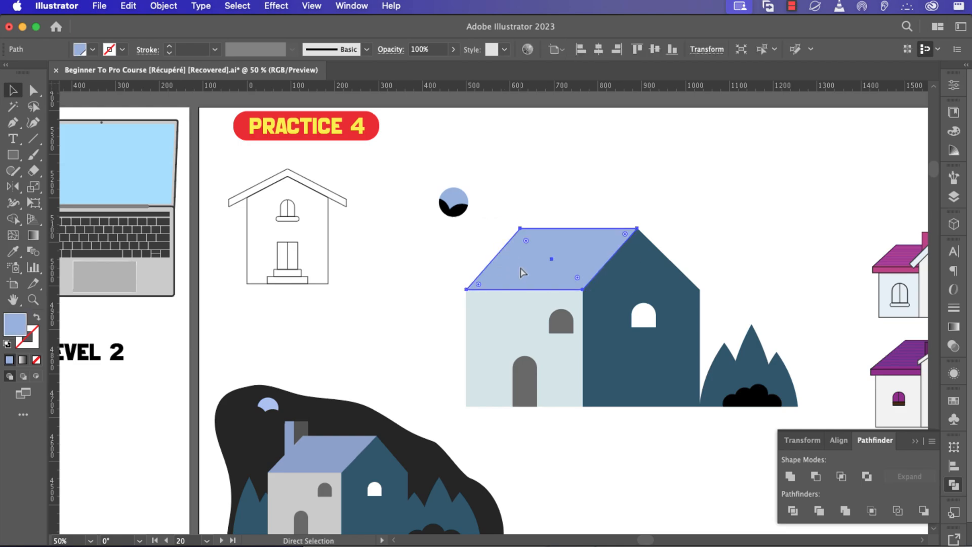
pyautogui.press('cmd+z')
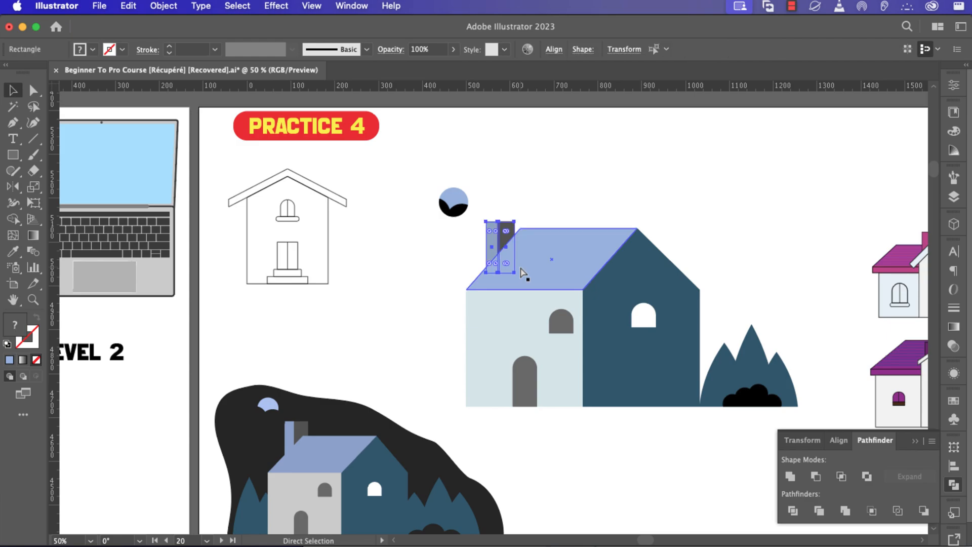
pyautogui.press('v')
pyautogui.click(568, 152)
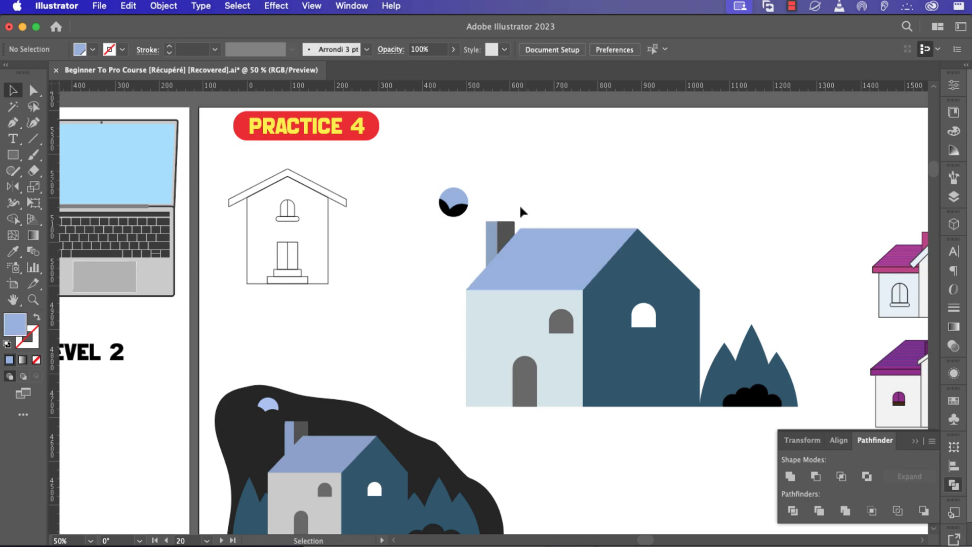
# Drag the chimney up and right above the roof's left slope.
pyautogui.moveTo(502, 229); pyautogui.dragTo(506, 220)
pyautogui.click(535, 184)
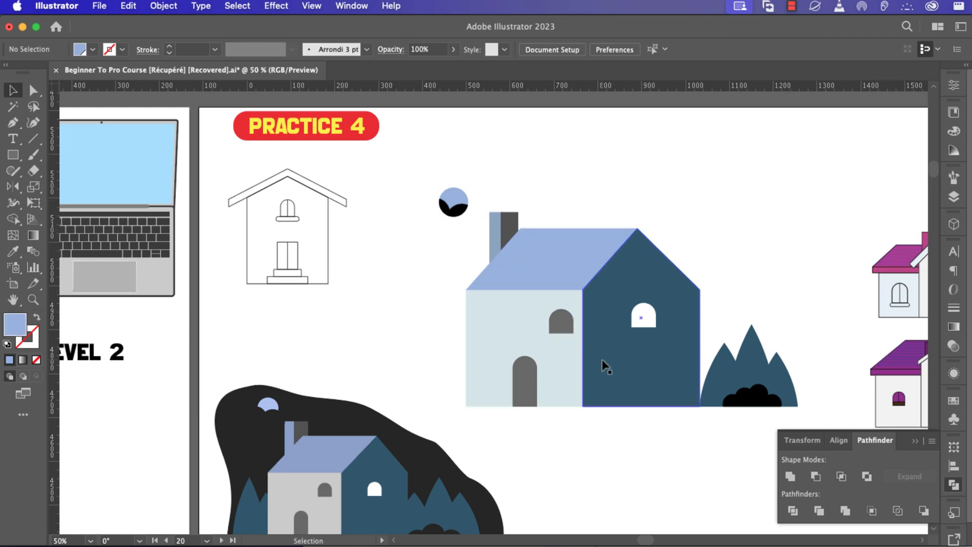
pyautogui.press('cmd+minus')
pyautogui.click(485, 421)
pyautogui.click(604, 411)
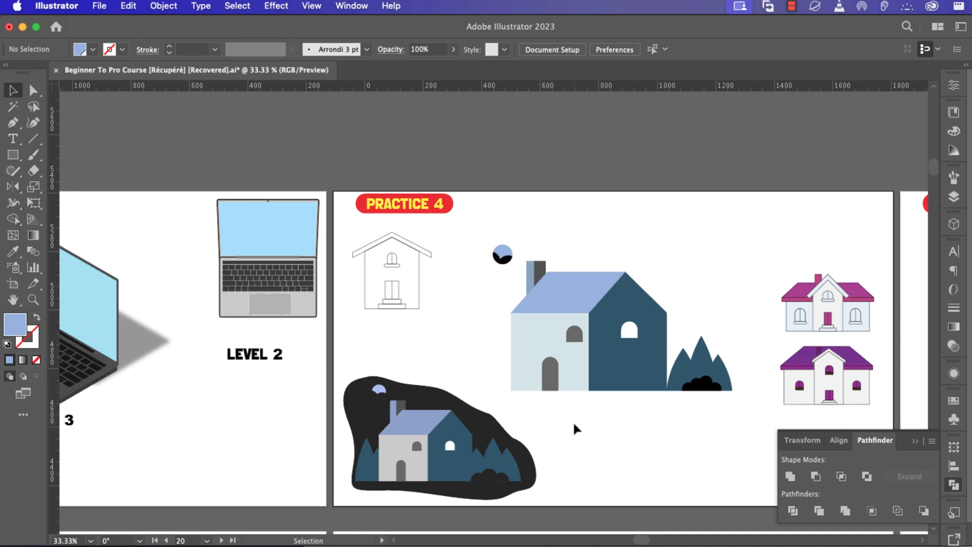
# With the Pencil tool and a black fill, draw a freehand blob around the house scene.
pyautogui.scroll(3, 574, 423)
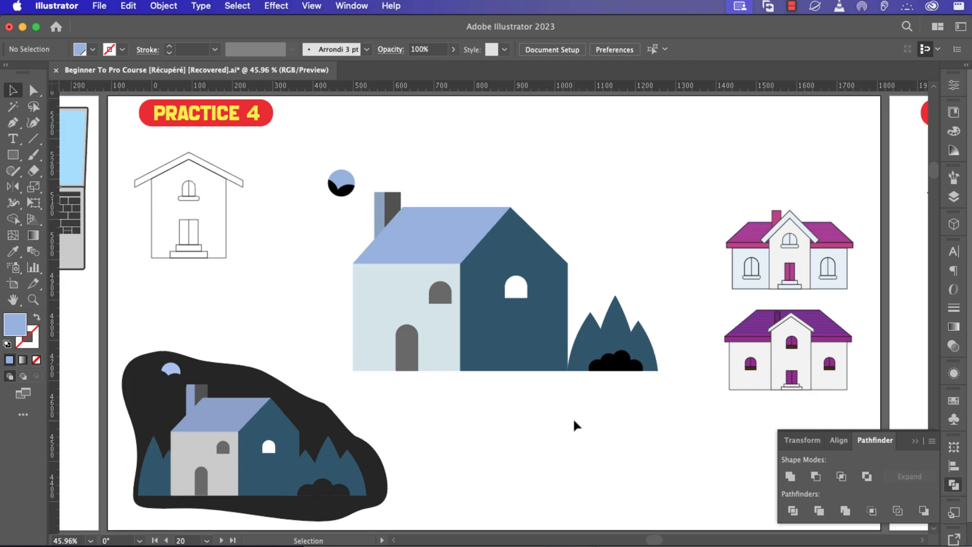
pyautogui.press('n')
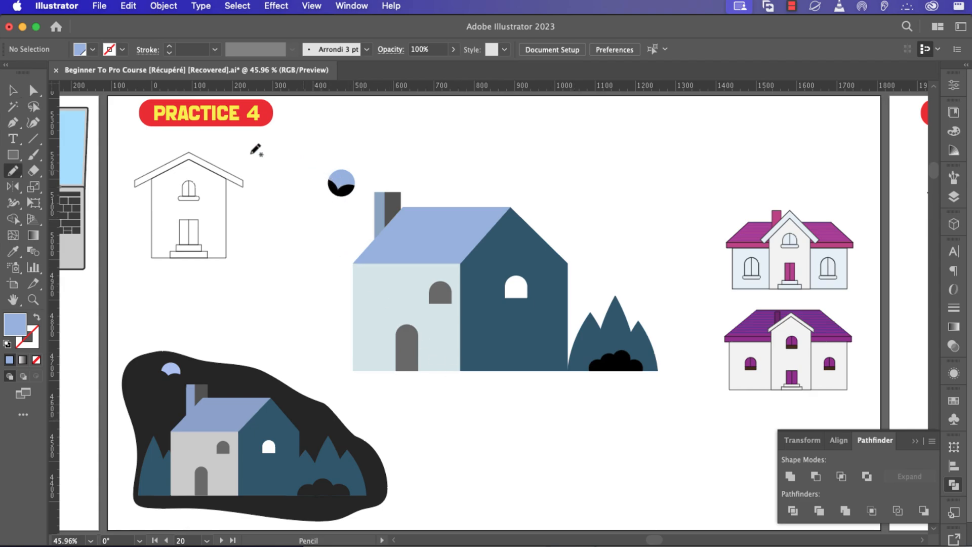
pyautogui.click(93, 49)
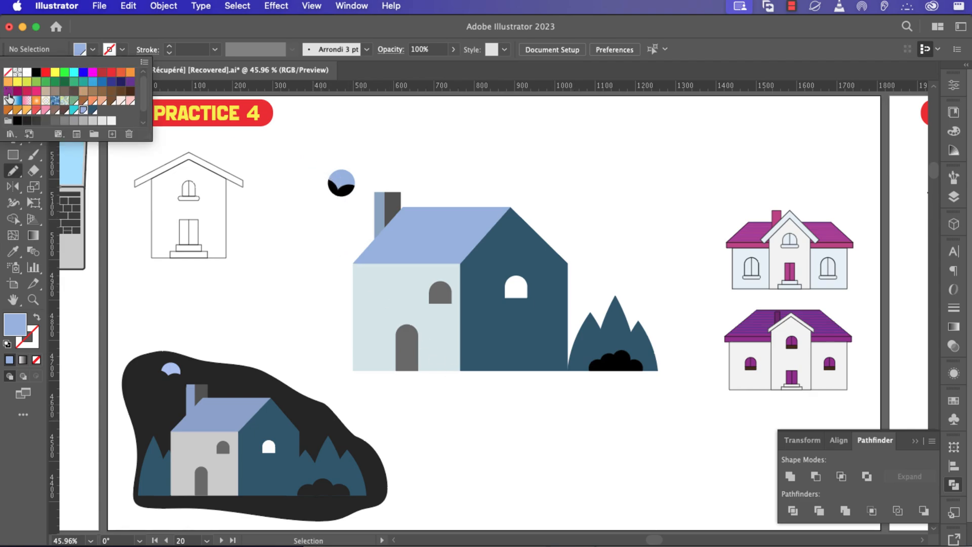
pyautogui.click(18, 120)
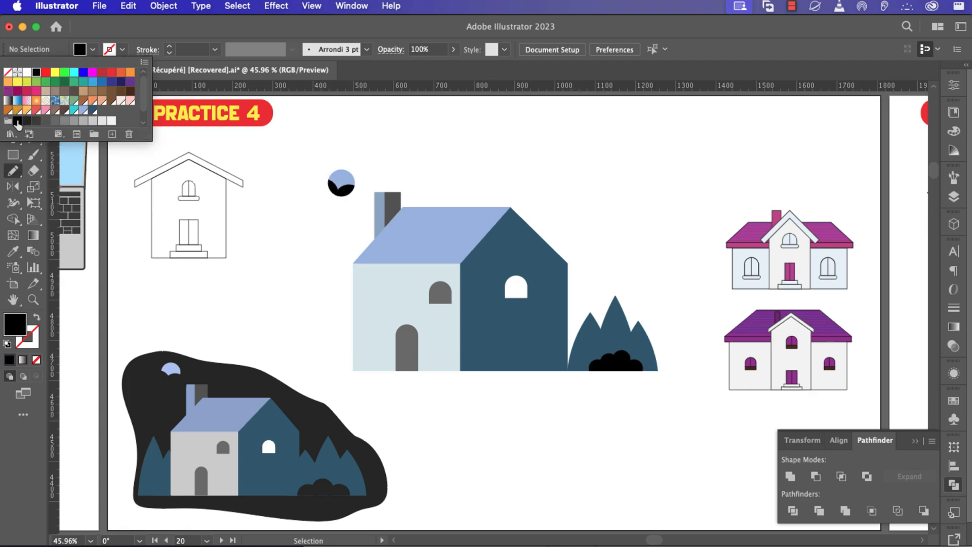
pyautogui.click(122, 53)
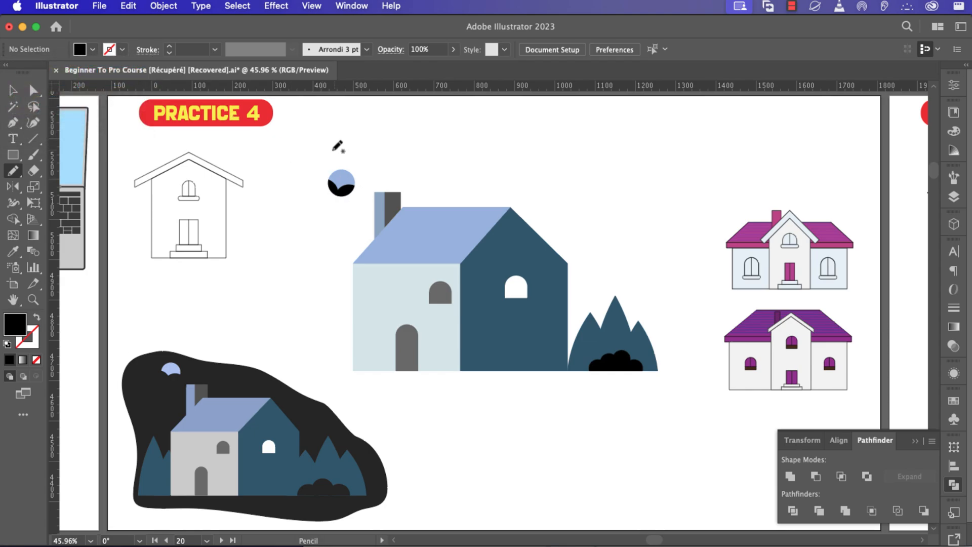
pyautogui.moveTo(328, 153)
pyautogui.mouseDown()
pyautogui.moveTo(288, 318)
pyautogui.moveTo(293, 342)
pyautogui.moveTo(332, 381)
pyautogui.moveTo(656, 384)
pyautogui.moveTo(674, 376)
pyautogui.moveTo(683, 358)
pyautogui.moveTo(674, 305)
pyautogui.moveTo(598, 259)
pyautogui.moveTo(539, 173)
pyautogui.moveTo(462, 167)
pyautogui.moveTo(384, 142)
pyautogui.moveTo(333, 149)
pyautogui.mouseUp()
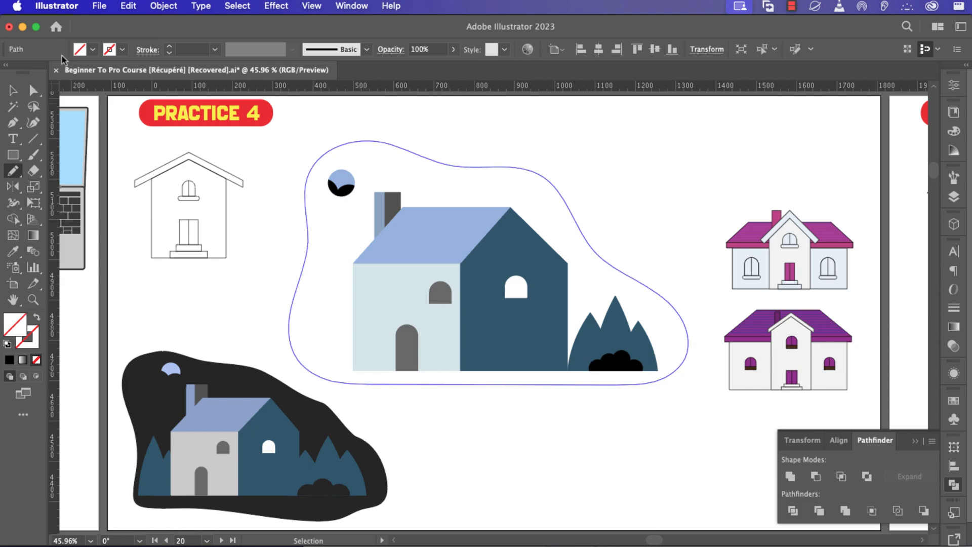
# Fill the blob black and cut it with Cmd+X.
pyautogui.click(92, 49)
pyautogui.click(37, 74)
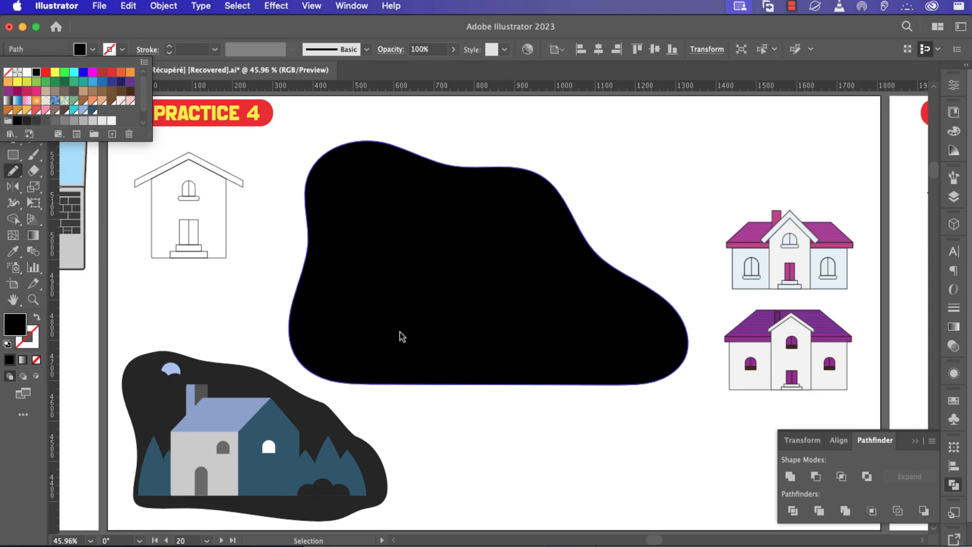
pyautogui.click(401, 331)
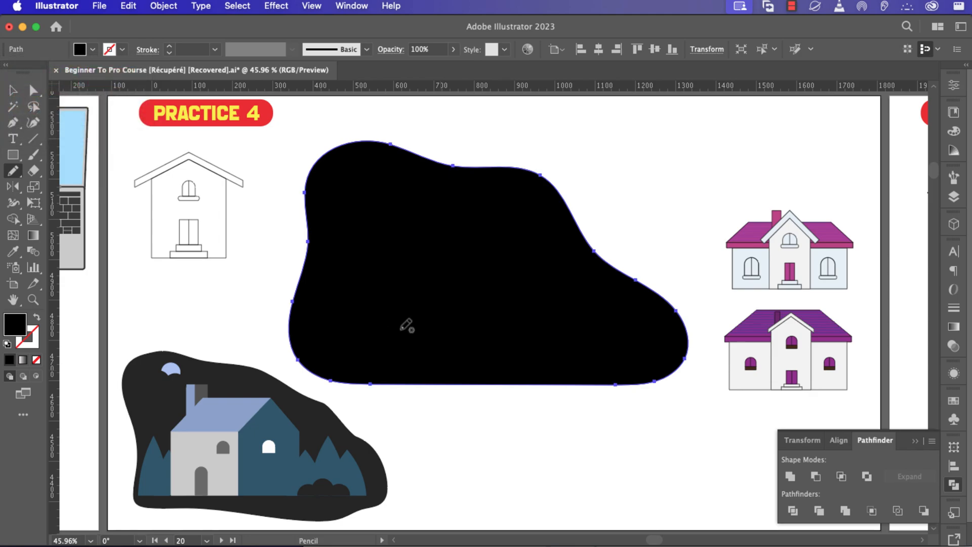
pyautogui.press('super+x')
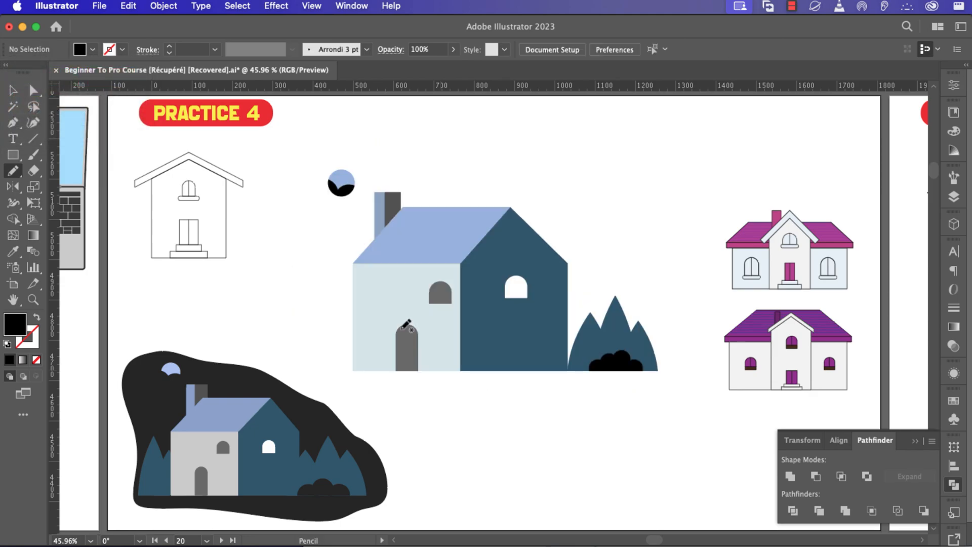
# Select the house, chimney, bushes and moon and paste the blob behind them.
pyautogui.press('v')
pyautogui.moveTo(679, 372)
pyautogui.mouseDown()
pyautogui.moveTo(591, 339)
pyautogui.moveTo(382, 201)
pyautogui.moveTo(331, 150)
pyautogui.mouseUp()
pyautogui.press('a')
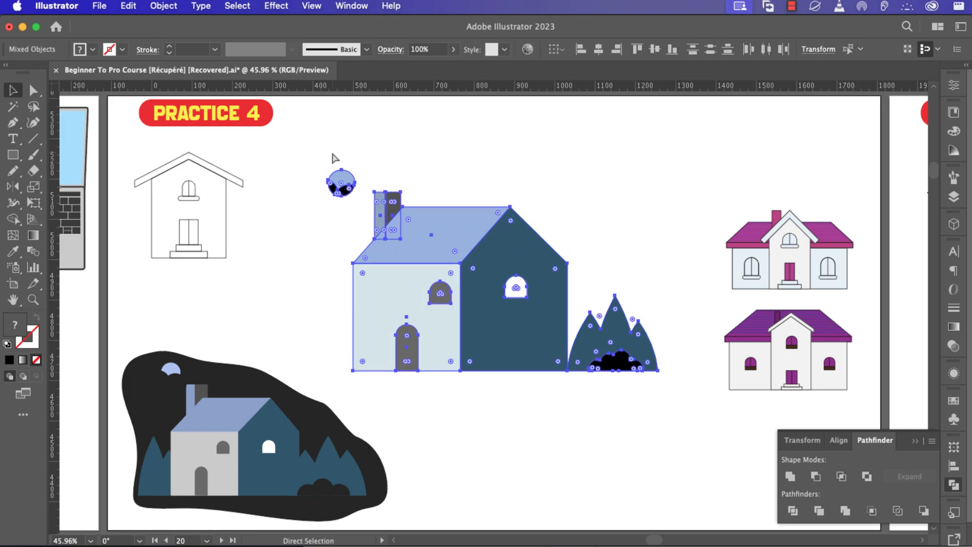
pyautogui.press('super+b')
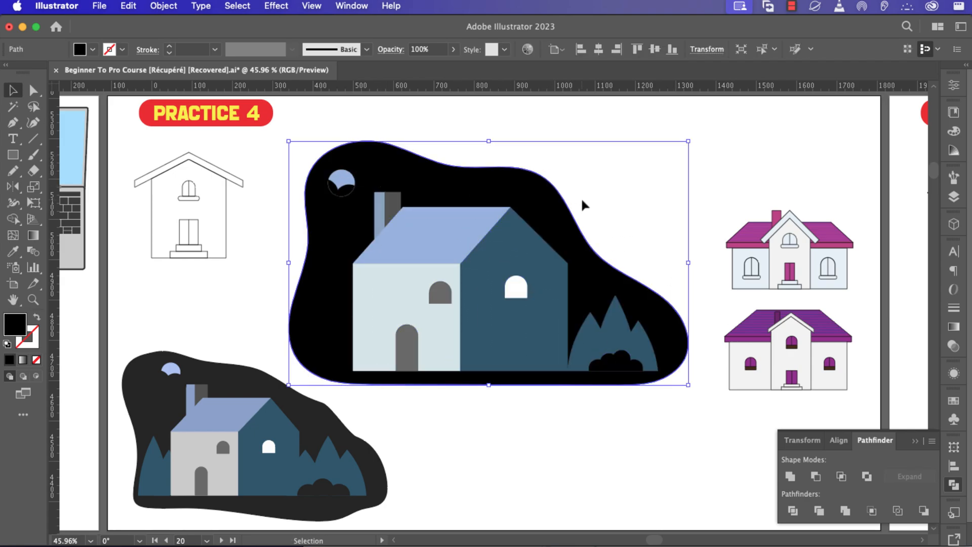
pyautogui.click(613, 202)
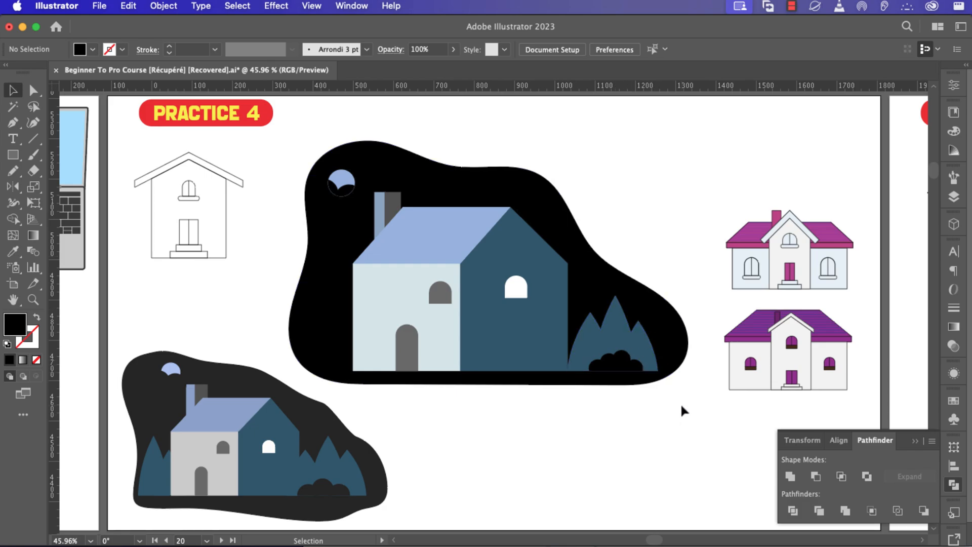
pyautogui.moveTo(681, 404); pyautogui.dragTo(308, 154)
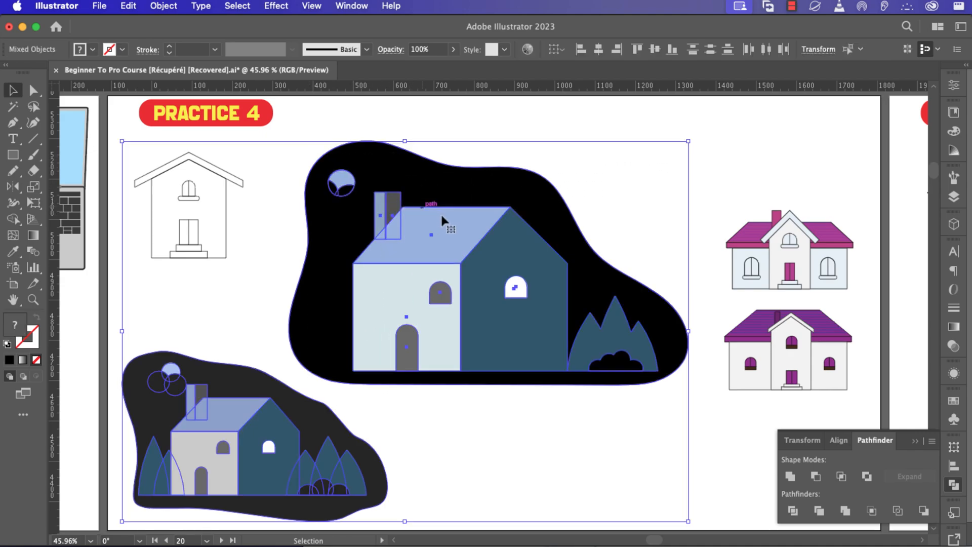
# Scale and rotate the black cover piece so the moon becomes a crescent.
pyautogui.click(630, 431)
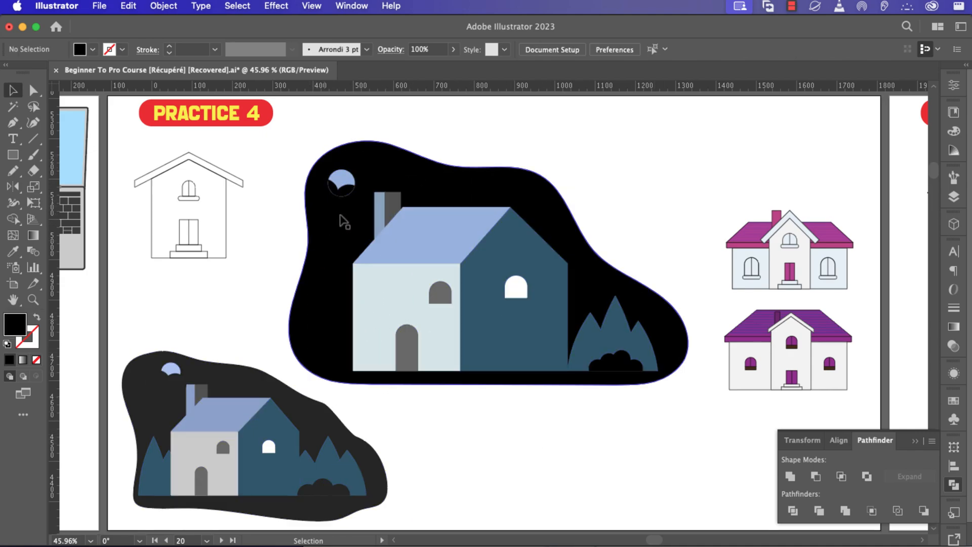
pyautogui.scroll(2, 338, 207)
pyautogui.click(347, 175)
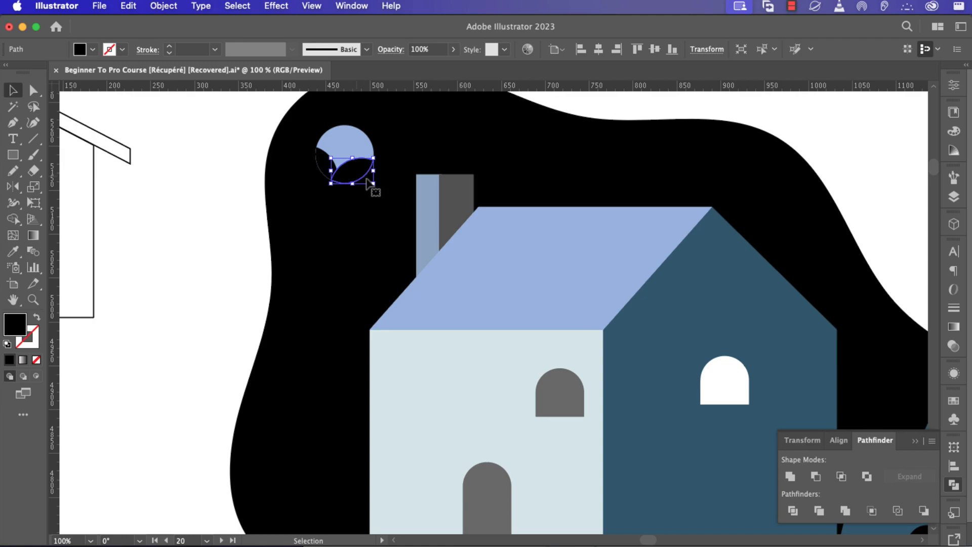
pyautogui.moveTo(377, 186); pyautogui.dragTo(383, 190)
pyautogui.moveTo(317, 178); pyautogui.dragTo(310, 194)
pyautogui.press('super+0')
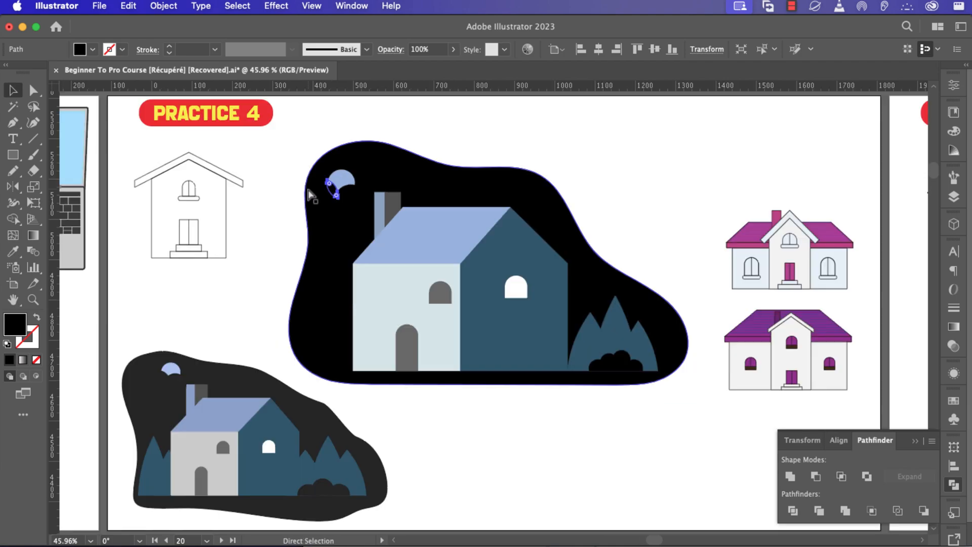
pyautogui.click(590, 154)
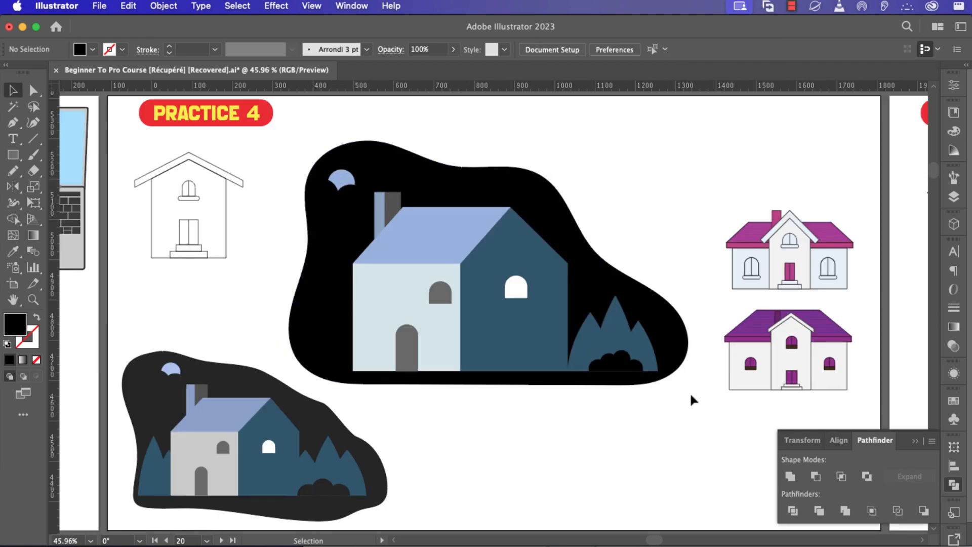
# Nudge the large night scene slightly up and right, then collapse the Pathfinder panel.
pyautogui.moveTo(690, 393); pyautogui.dragTo(297, 130)
pyautogui.press('a')
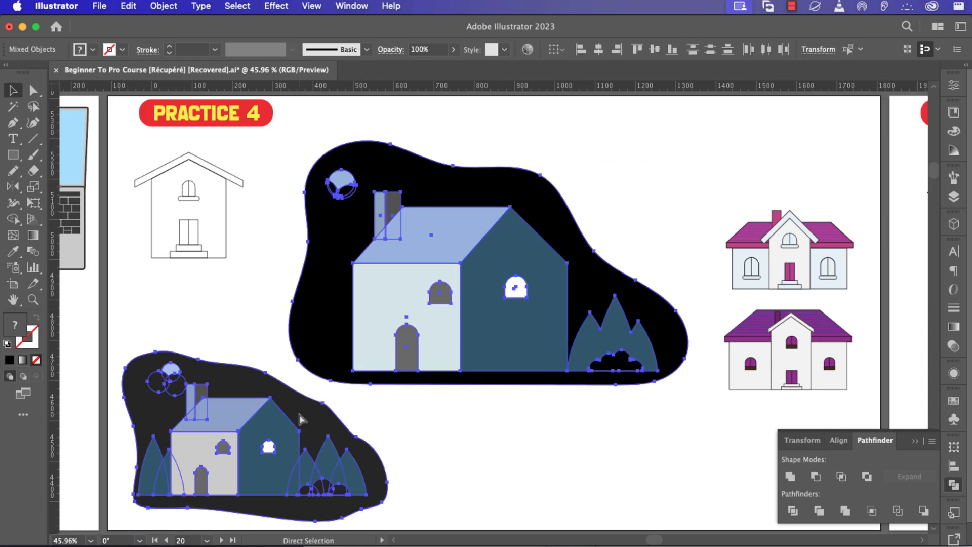
pyautogui.press('v')
pyautogui.keyDown('shift'); pyautogui.click(301, 419); pyautogui.keyUp('shift')
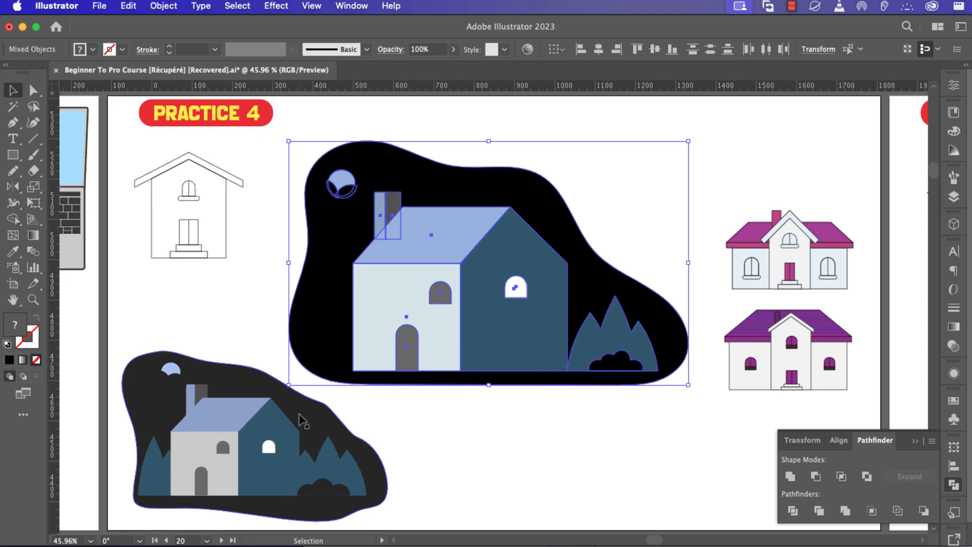
pyautogui.press('a')
pyautogui.press('v')
pyautogui.moveTo(464, 360)
pyautogui.mouseDown()
pyautogui.moveTo(488, 341)
pyautogui.moveTo(475, 351)
pyautogui.mouseUp()
pyautogui.click(580, 458)
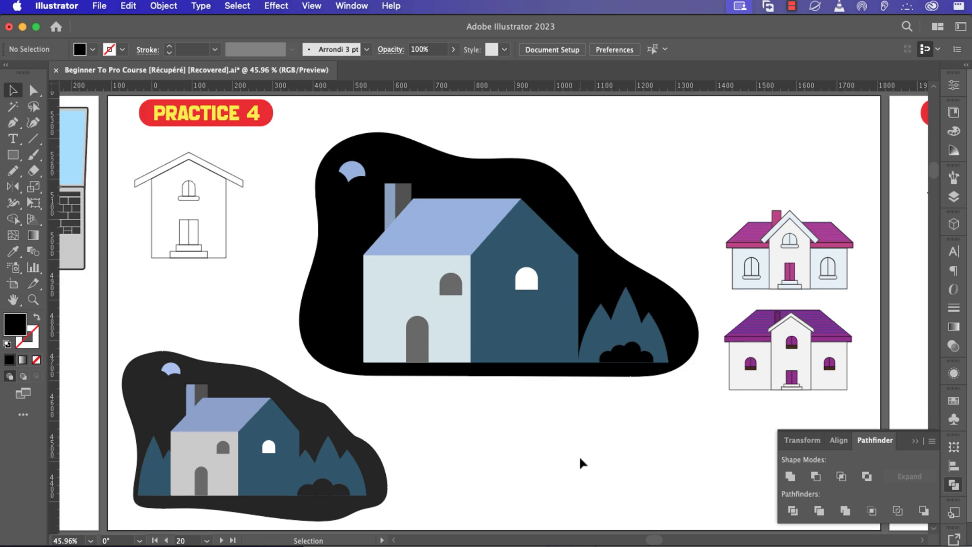
pyautogui.click(916, 440)
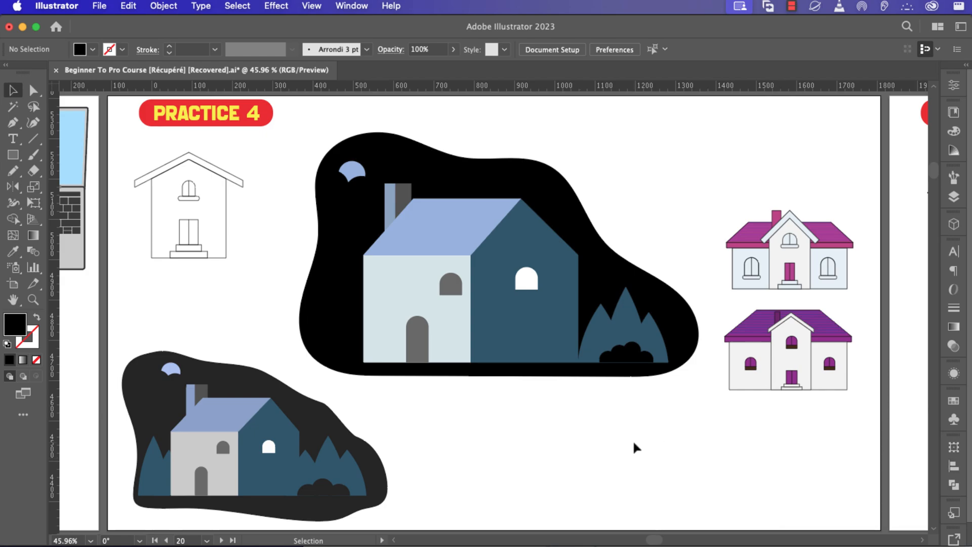